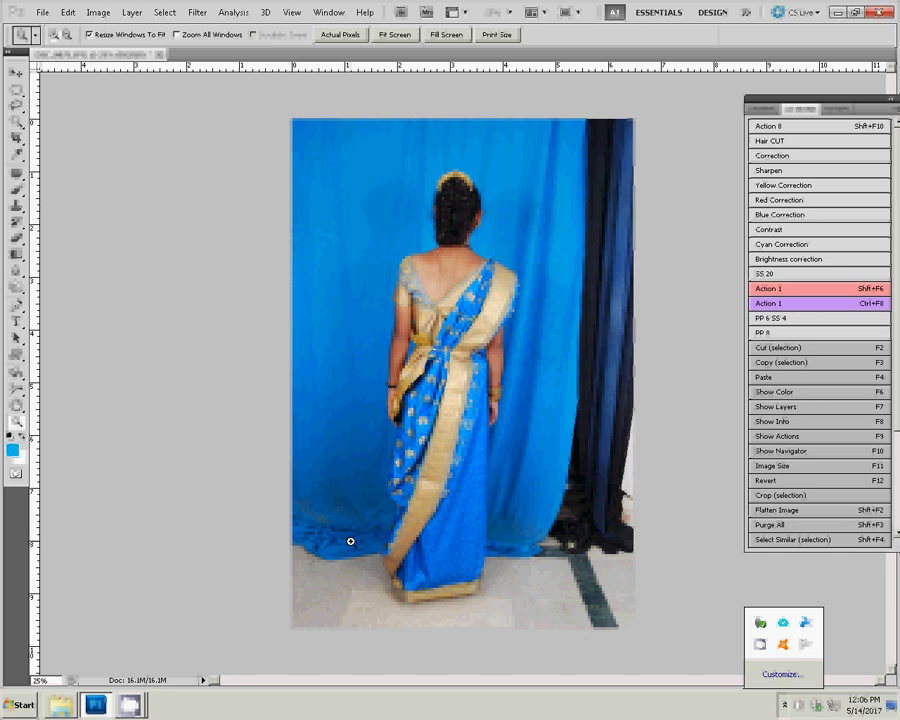
Step: Zoom in on the back-view woman and place the first Pen anchor on her arm edge
left_click_drag(486, 614, 520, 522)
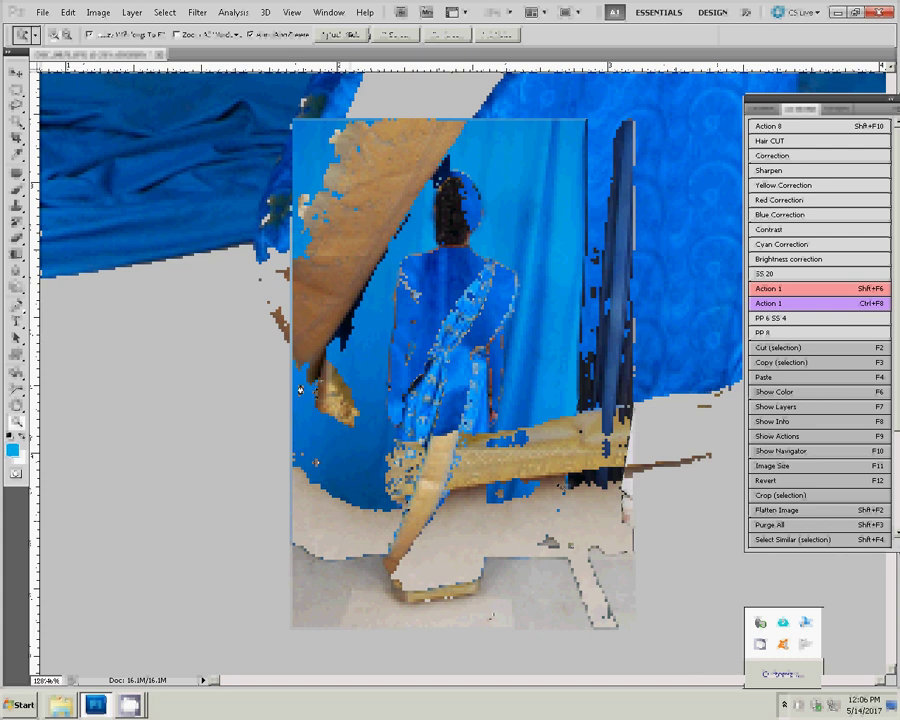
key("p")
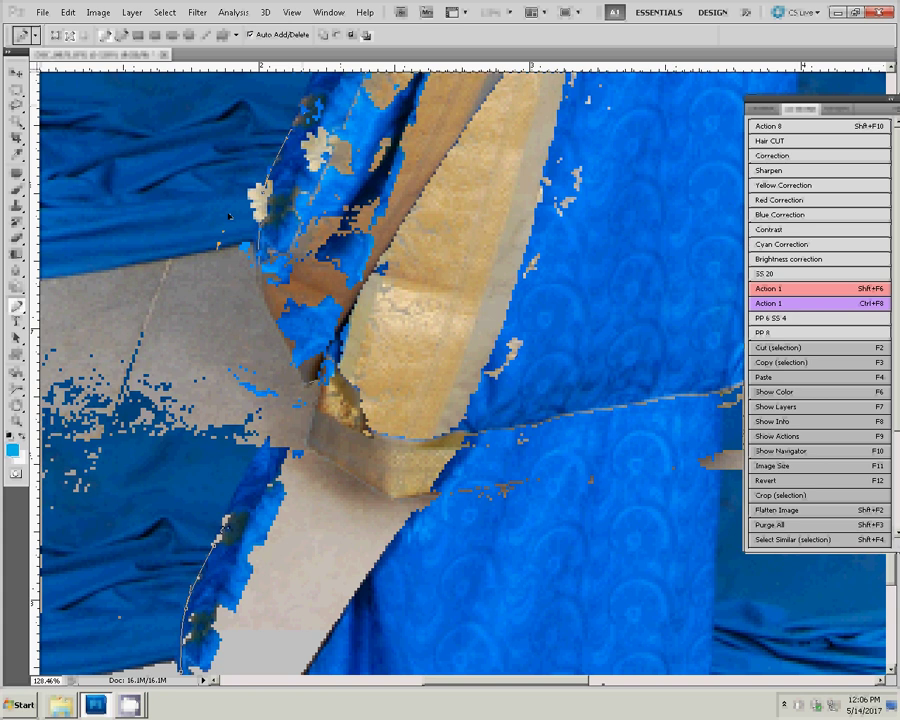
left_click_drag(222, 189, 137, 189)
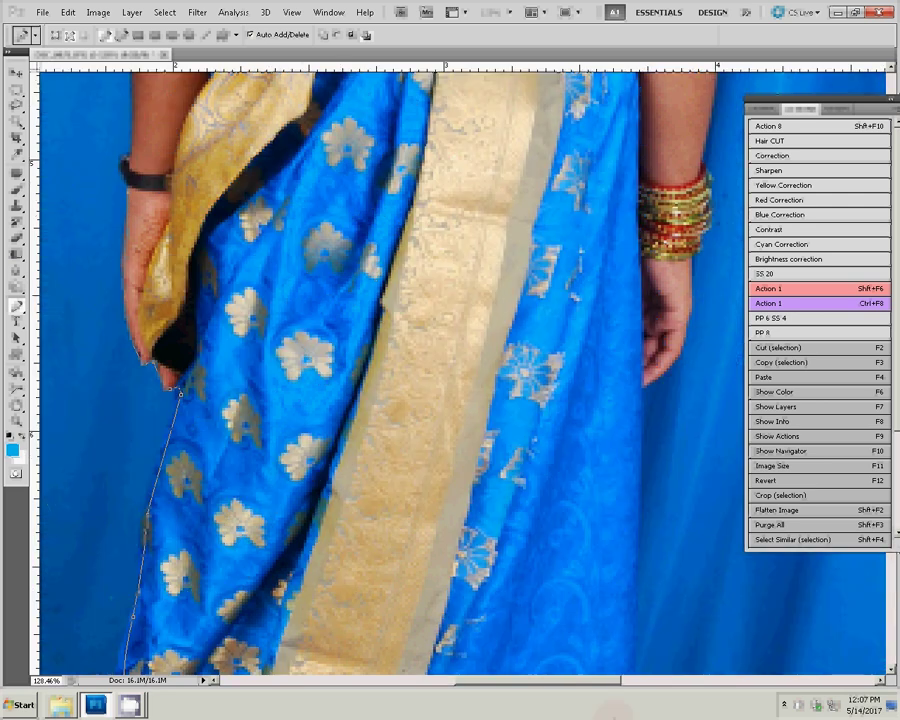
key("ctrl+plus")
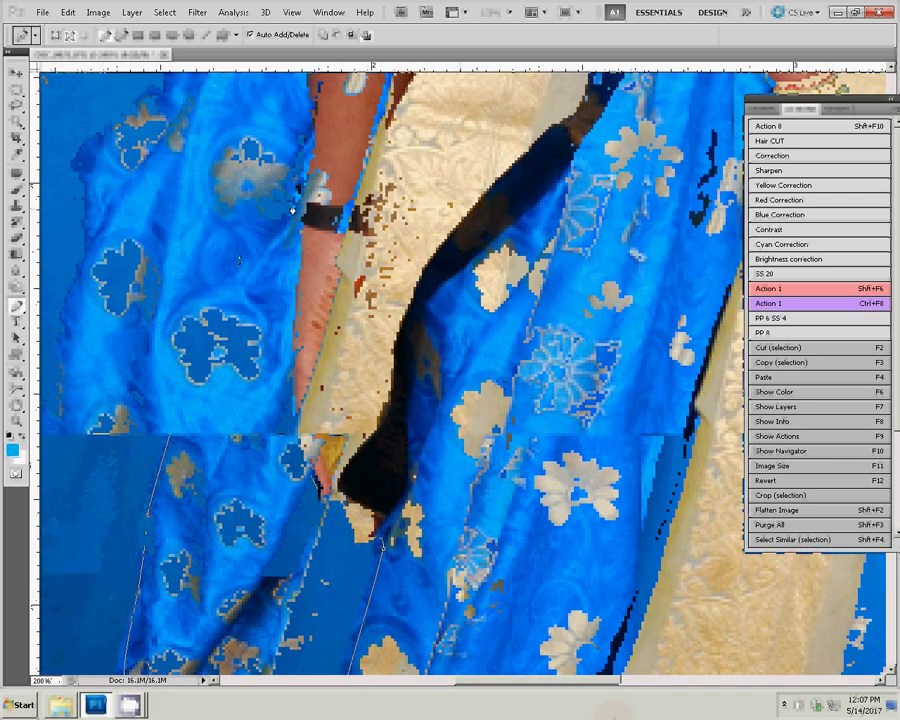
left_click(292, 208)
Step: Continue the path up the hair's left edge from the neck to the gold ornament
scroll(322, 408, "left", 1)
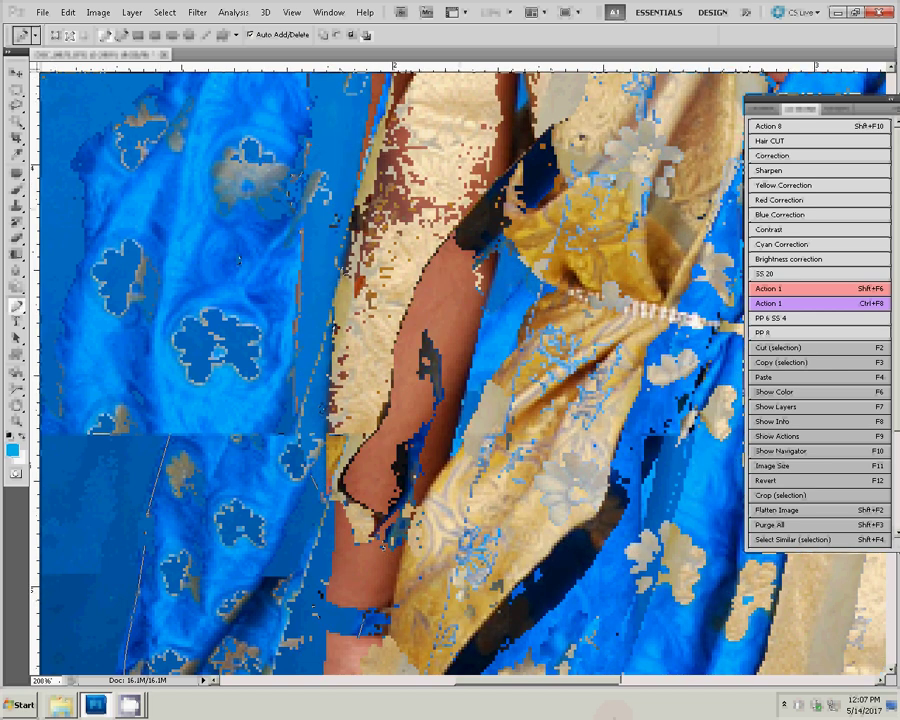
left_click_drag(371, 527, 298, 527)
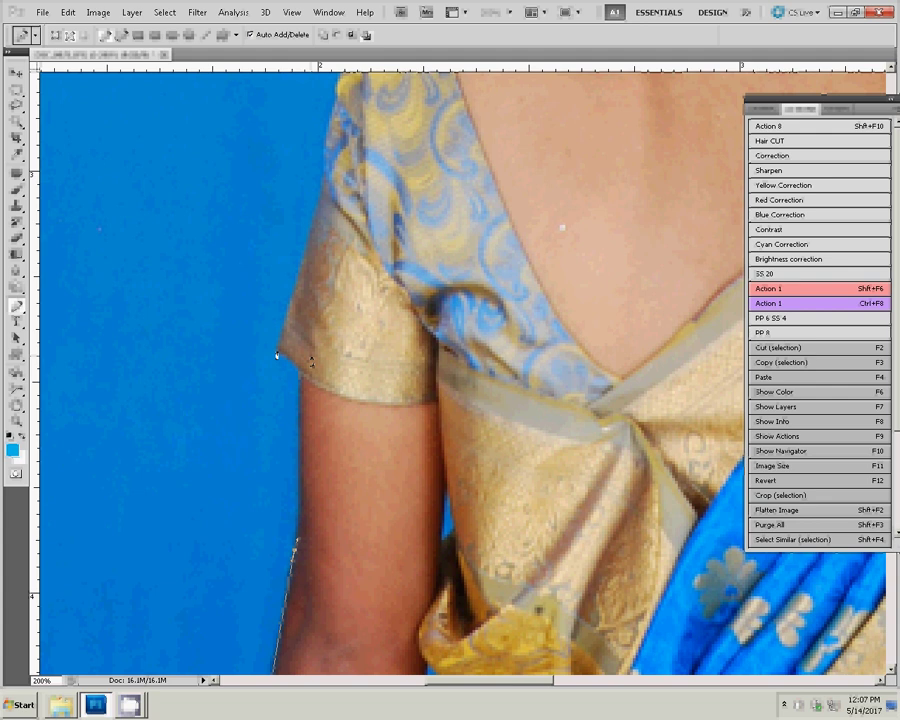
left_click_drag(346, 88, 215, 497)
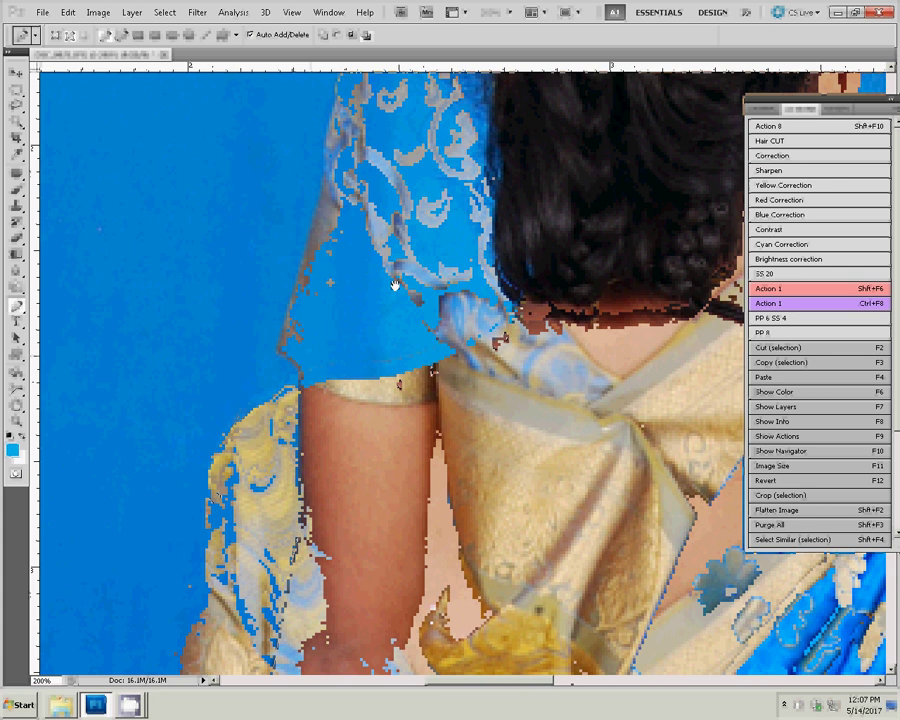
left_click_drag(496, 220, 256, 468)
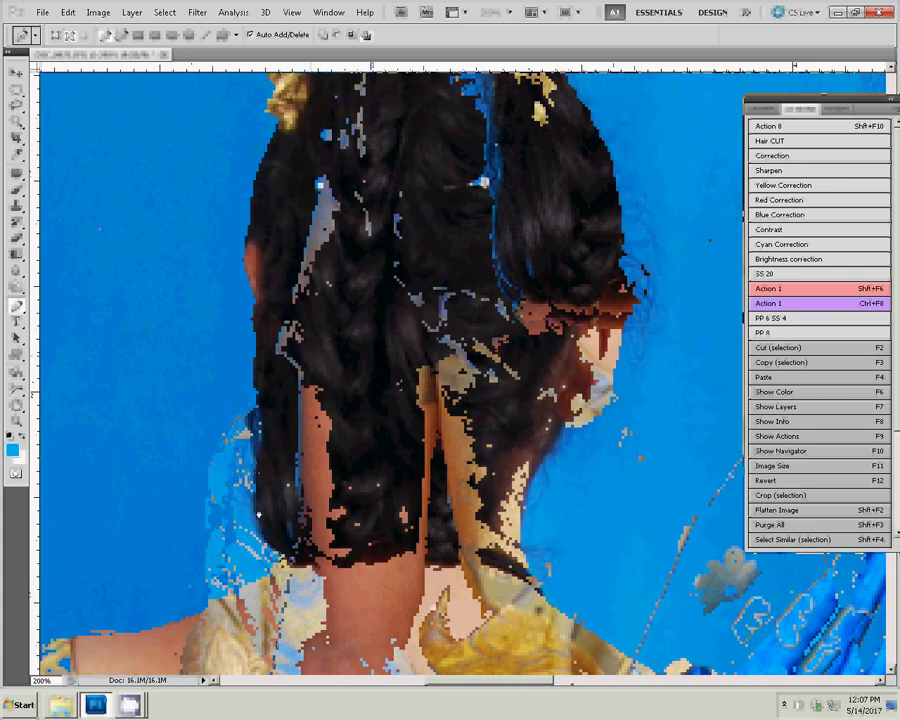
left_click(246, 420)
left_click(246, 400)
left_click(248, 378)
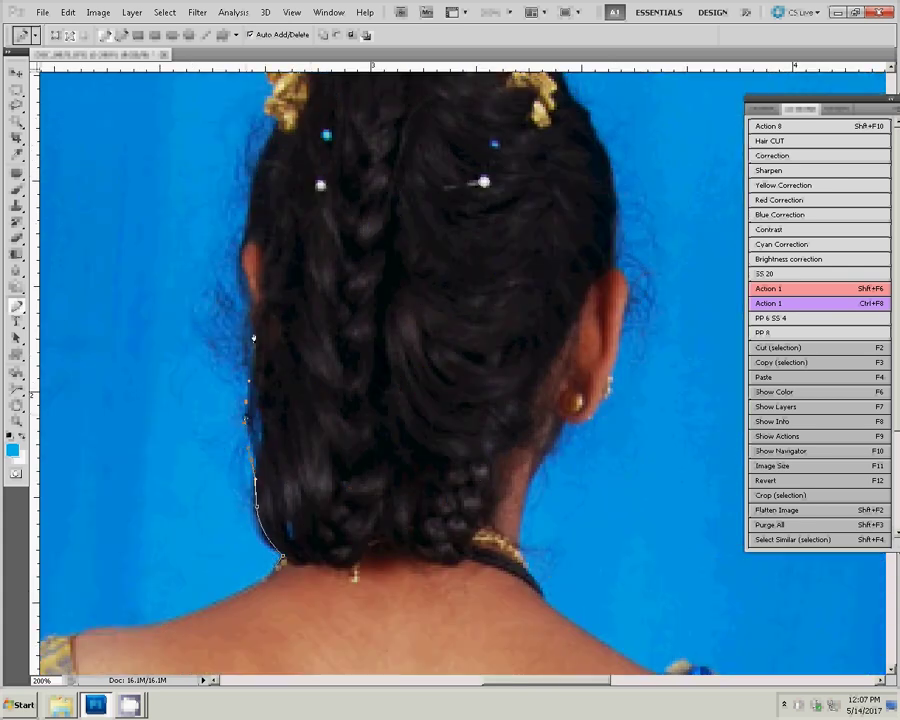
left_click(252, 318)
left_click(241, 257)
left_click(252, 186)
Step: Trace the path over the crown and down the right side of the hair
left_click_drag(347, 190, 266, 388)
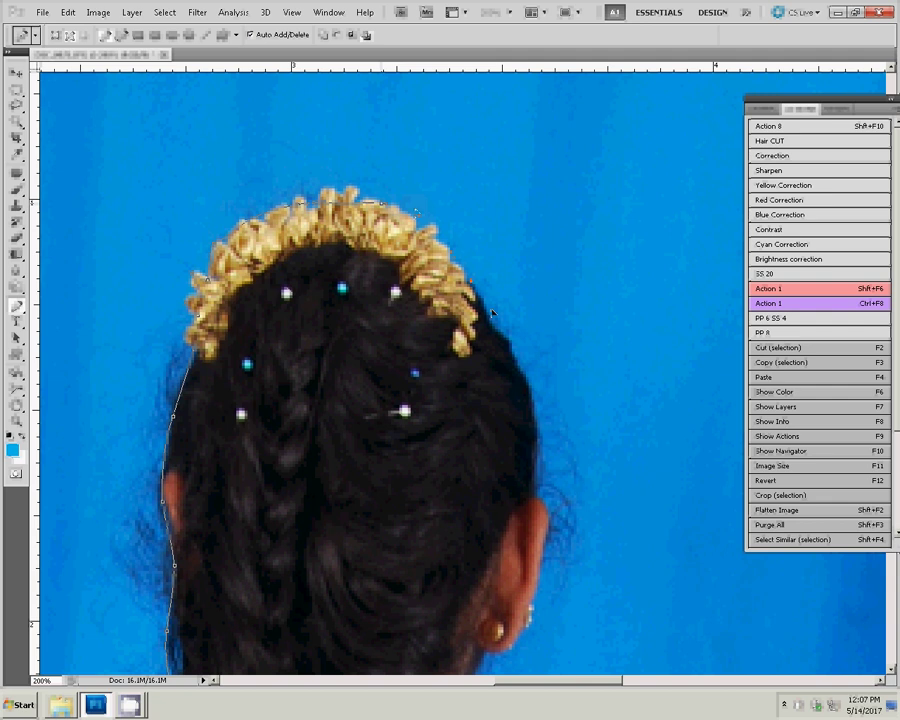
left_click(528, 396)
left_click(537, 440)
left_click(537, 492)
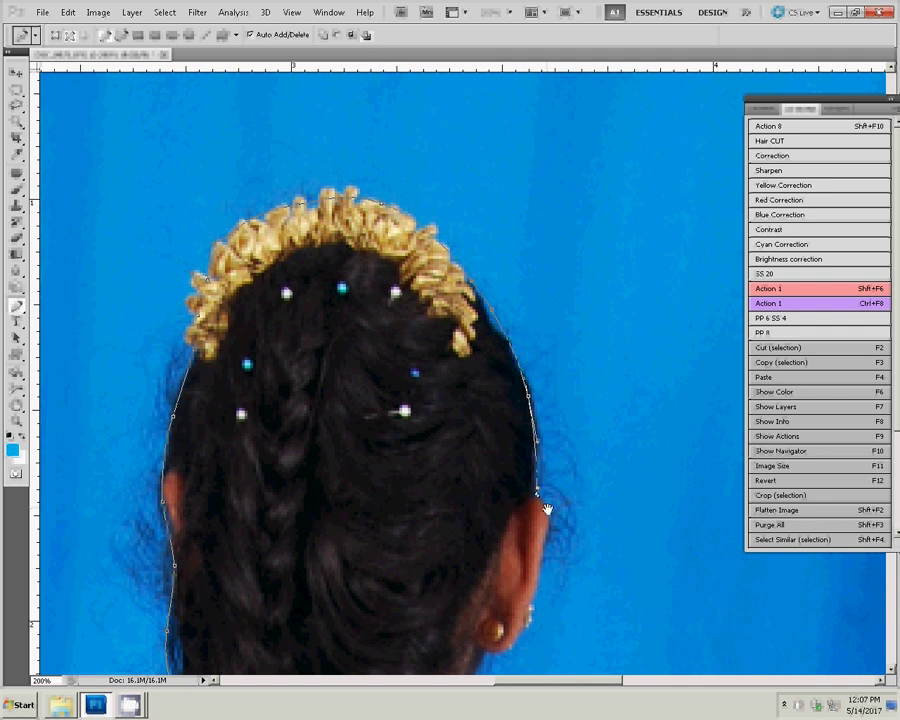
Step: Follow the shoulder, arm and hand down to add an anchor on the saree edge
left_click_drag(547, 510, 434, 210)
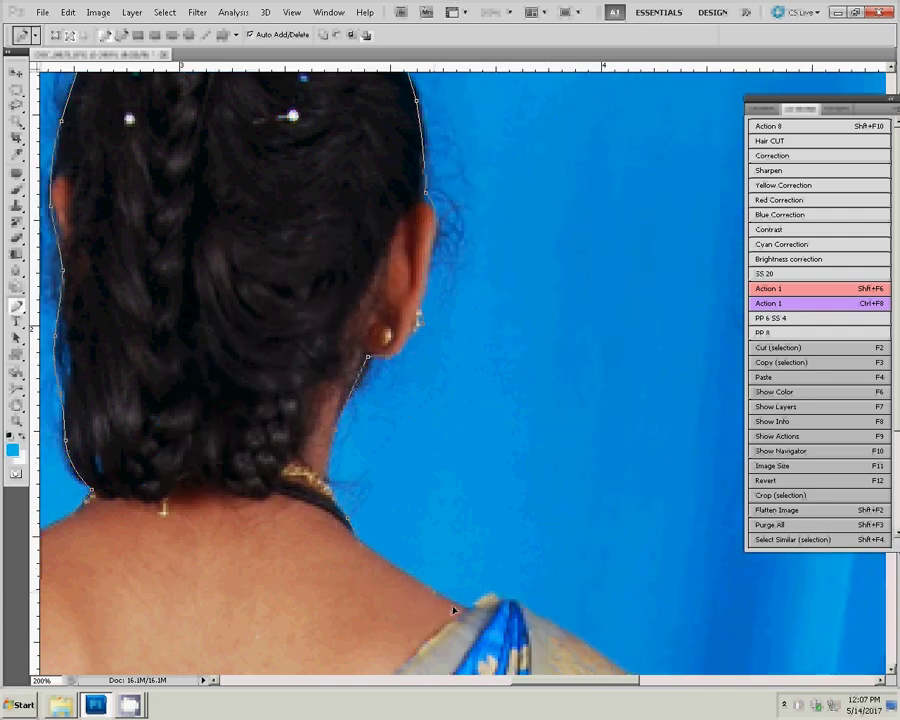
left_click_drag(318, 425, 258, 428)
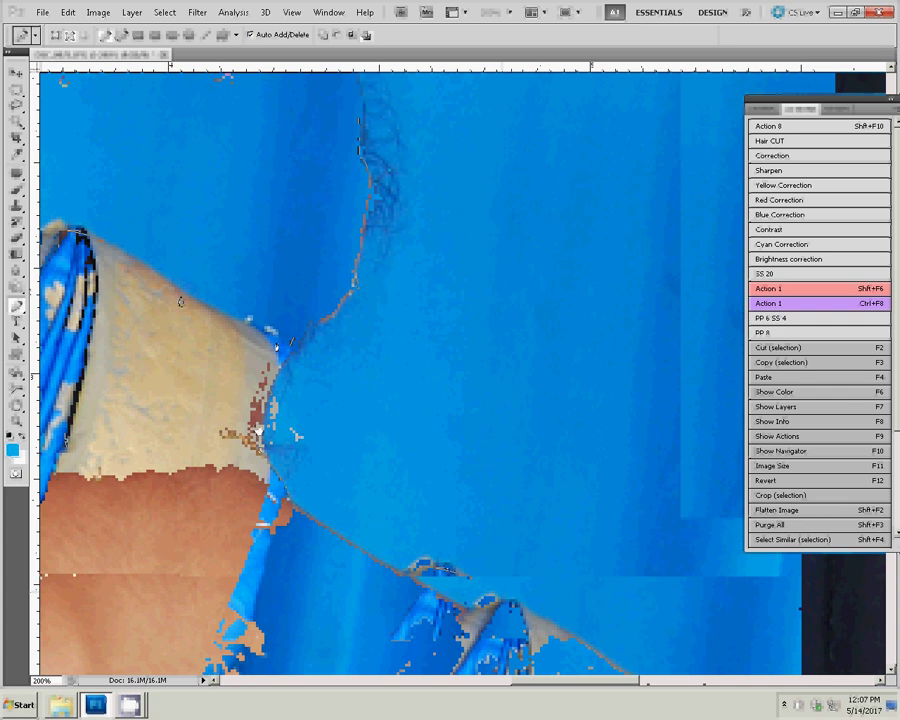
mouse_move(280, 523)
left_mouse_down()
mouse_move(155, 368)
mouse_move(273, 372)
left_mouse_up()
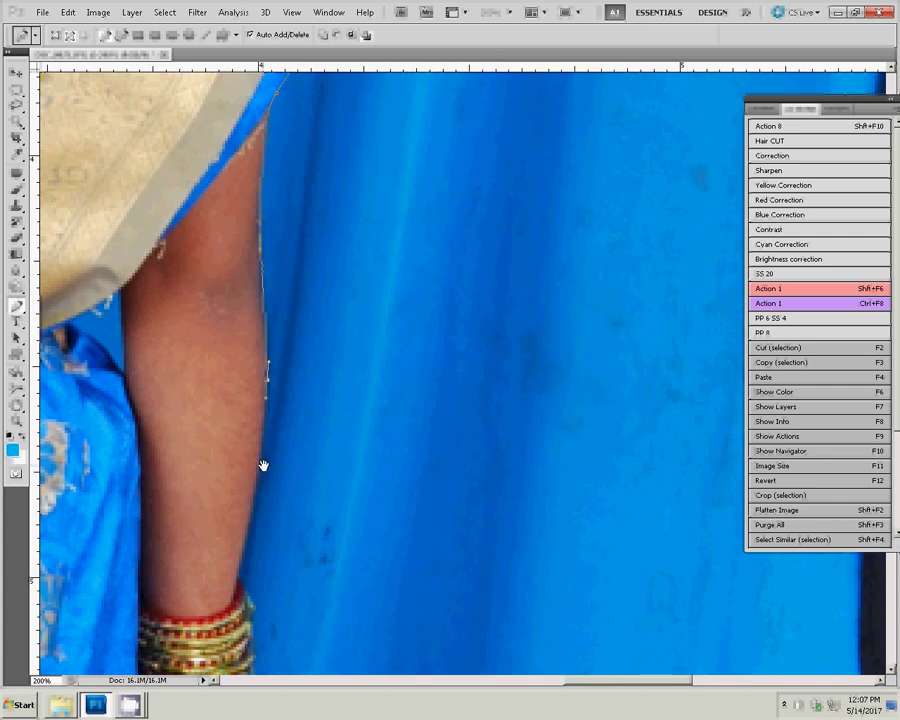
left_click_drag(263, 465, 269, 466)
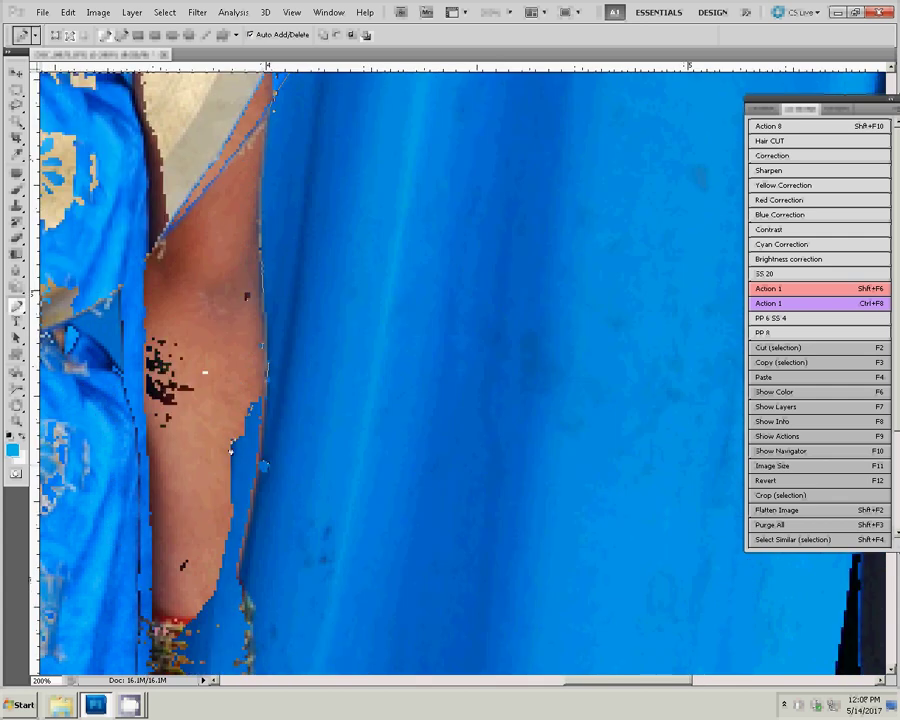
left_click_drag(205, 372, 349, 199)
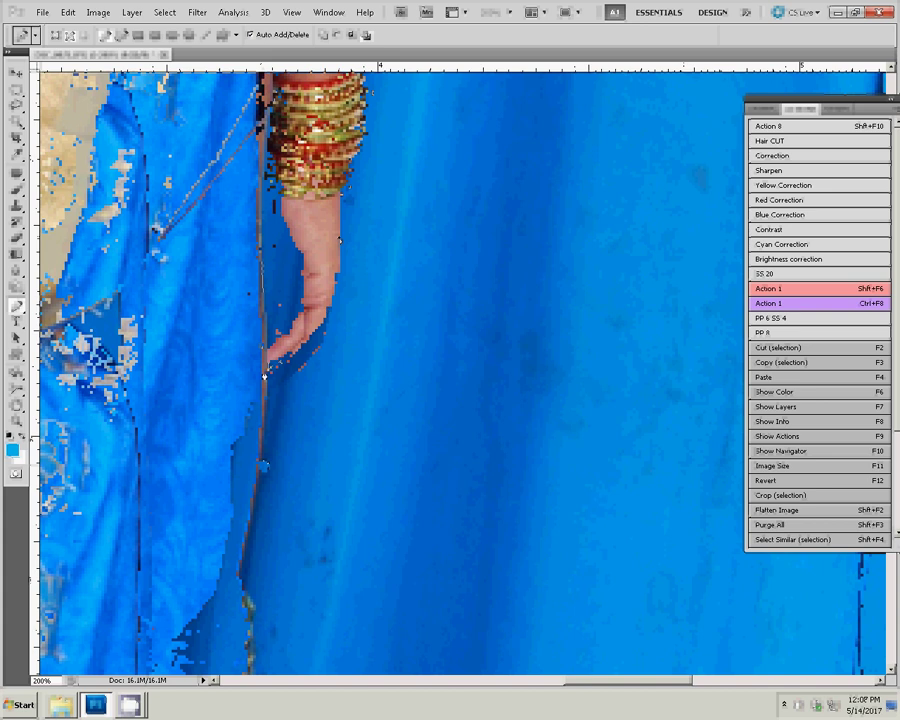
left_click_drag(268, 368, 279, 96)
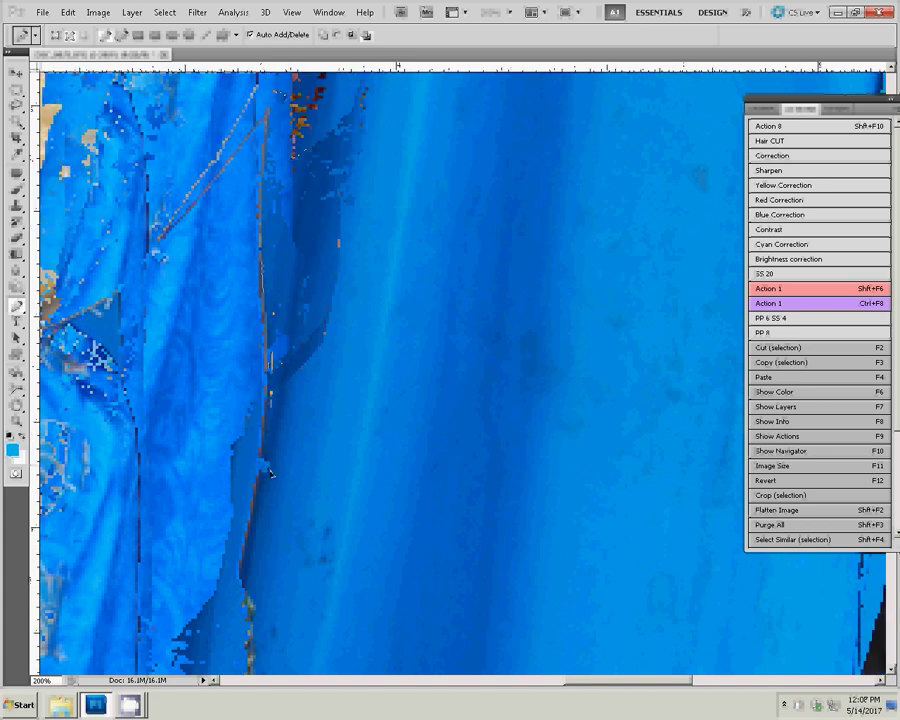
left_click_drag(269, 346, 273, 116)
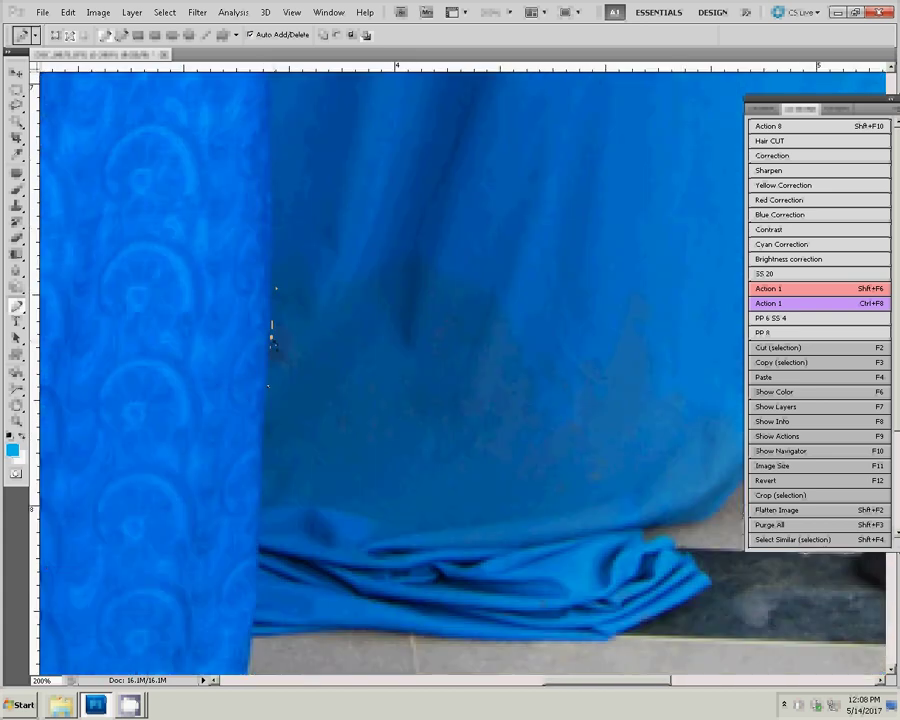
left_click_drag(274, 346, 297, 150)
left_click(292, 261)
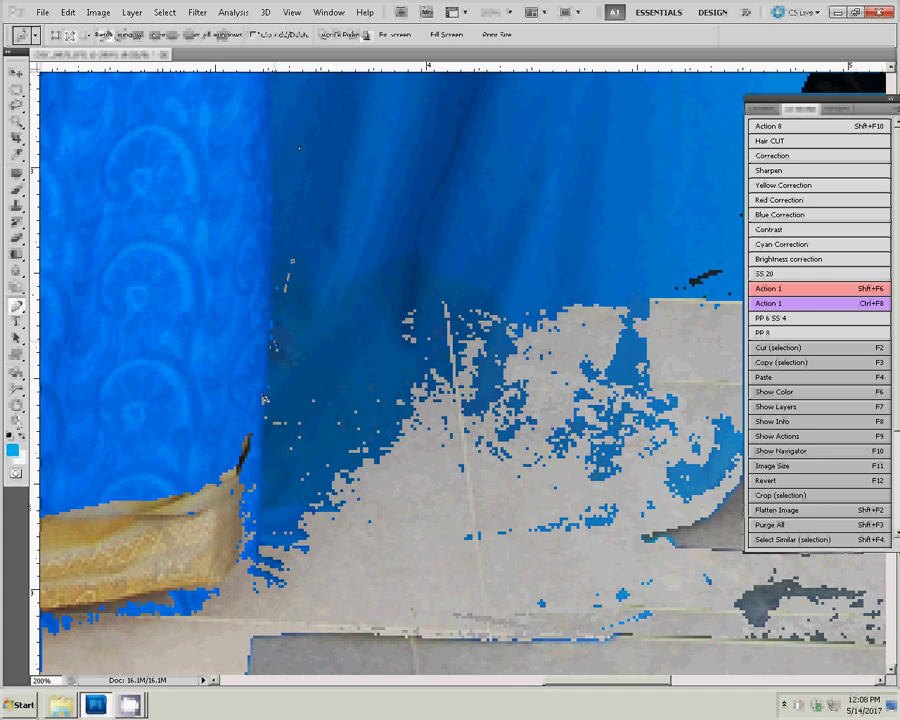
Step: Pan with Space along the floor to follow the saree hem and its gold border
key("space")
left_click_drag(181, 464, 351, 281)
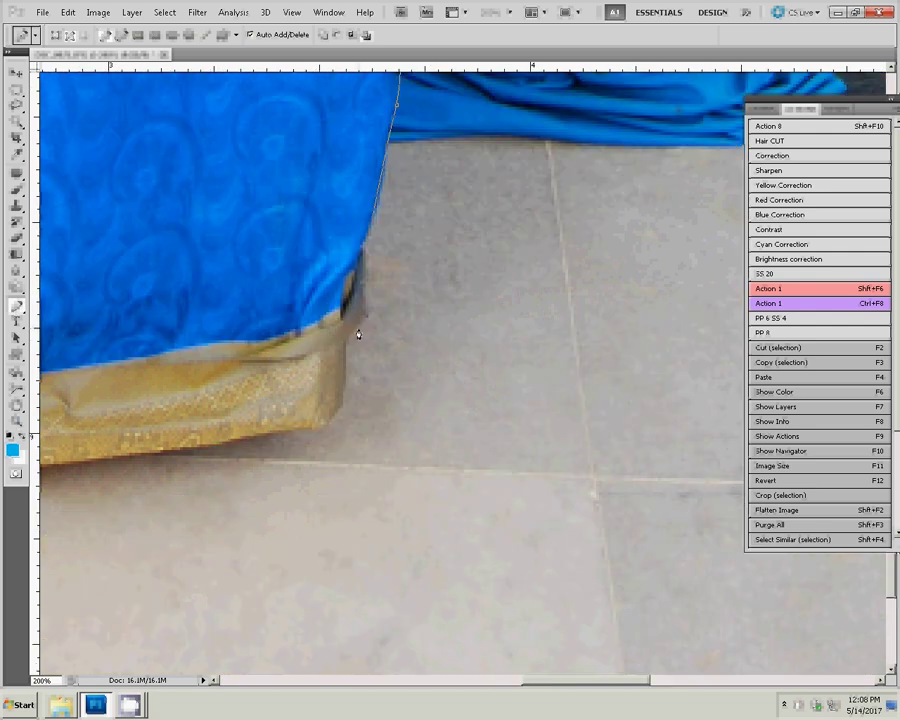
left_click_drag(358, 334, 566, 427)
left_click_drag(65, 440, 453, 446)
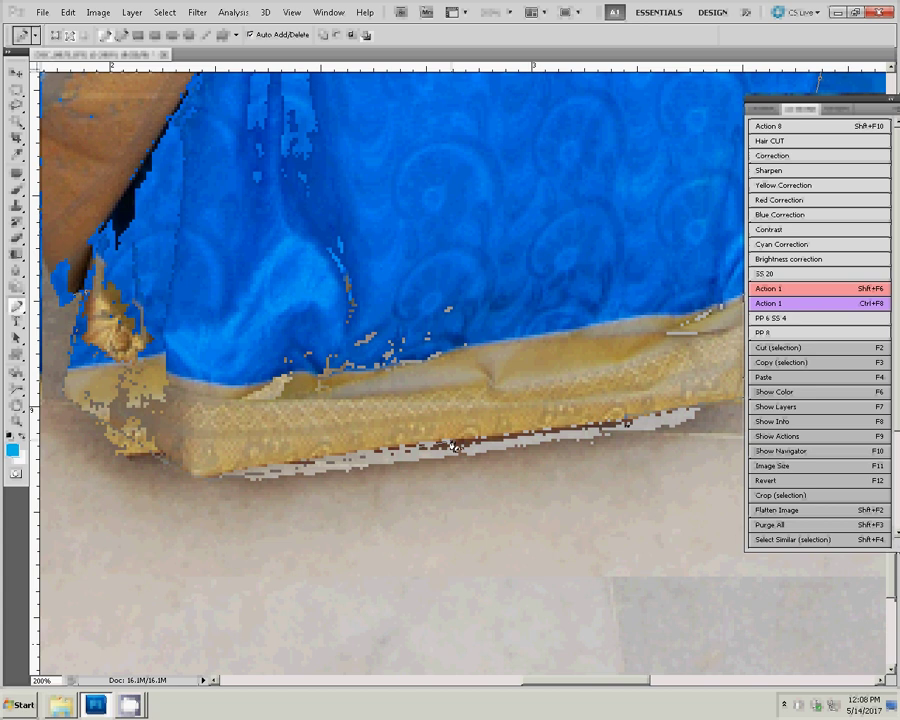
Step: Convert the traced path into a selection with Make Selection, then run Action 1 on it
right_click(436, 294)
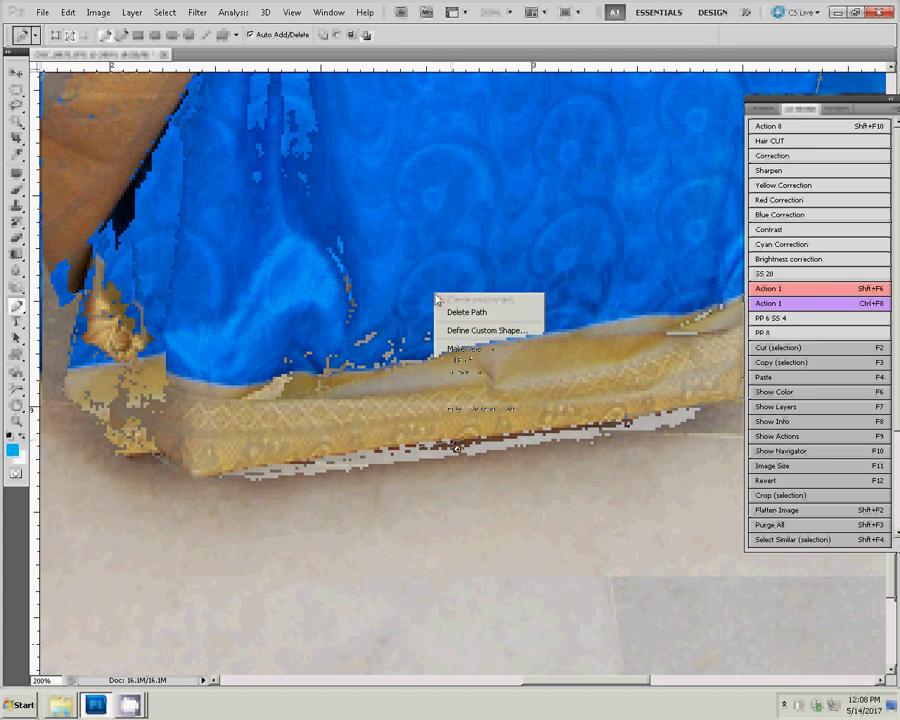
left_click(468, 343)
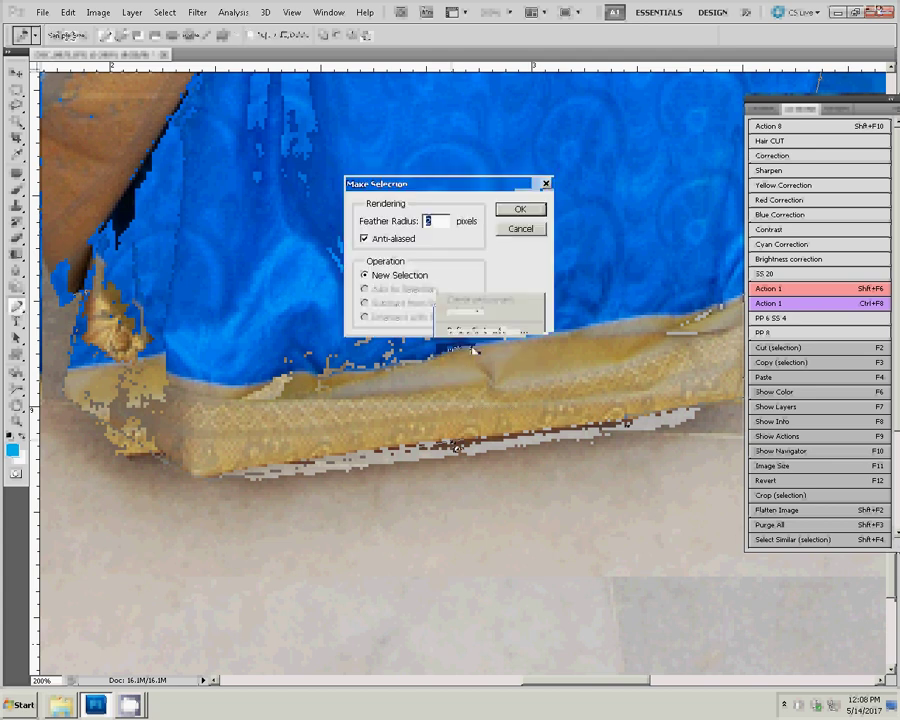
left_click(520, 209)
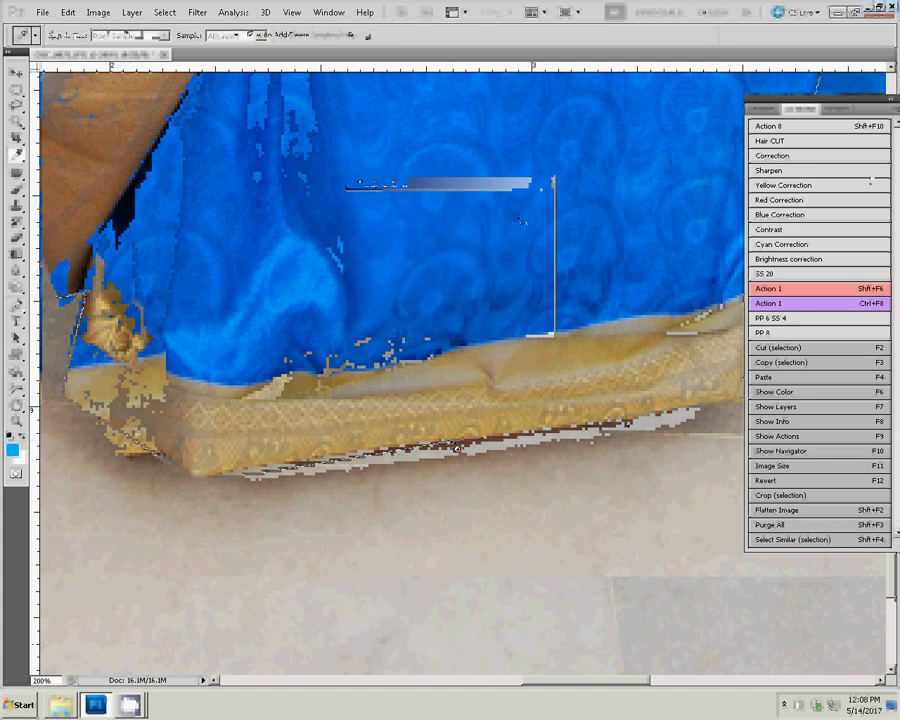
left_click(812, 303)
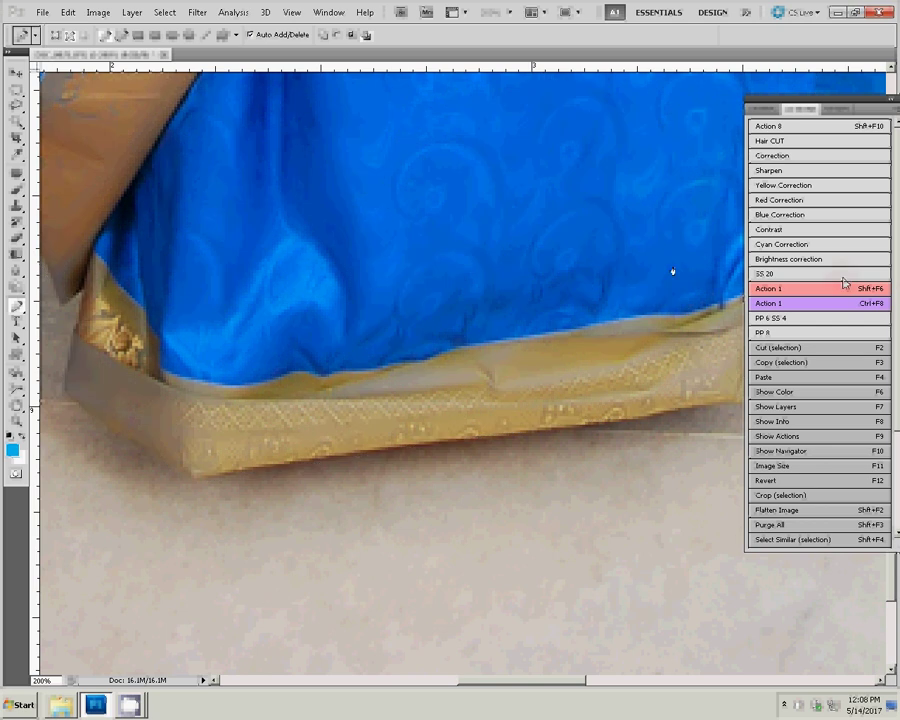
Step: Reset colours, sample the saree blue, reload the selection and copy the woman to Layer 1
key("d")
left_click(610, 321)
key("ctrl+Return")
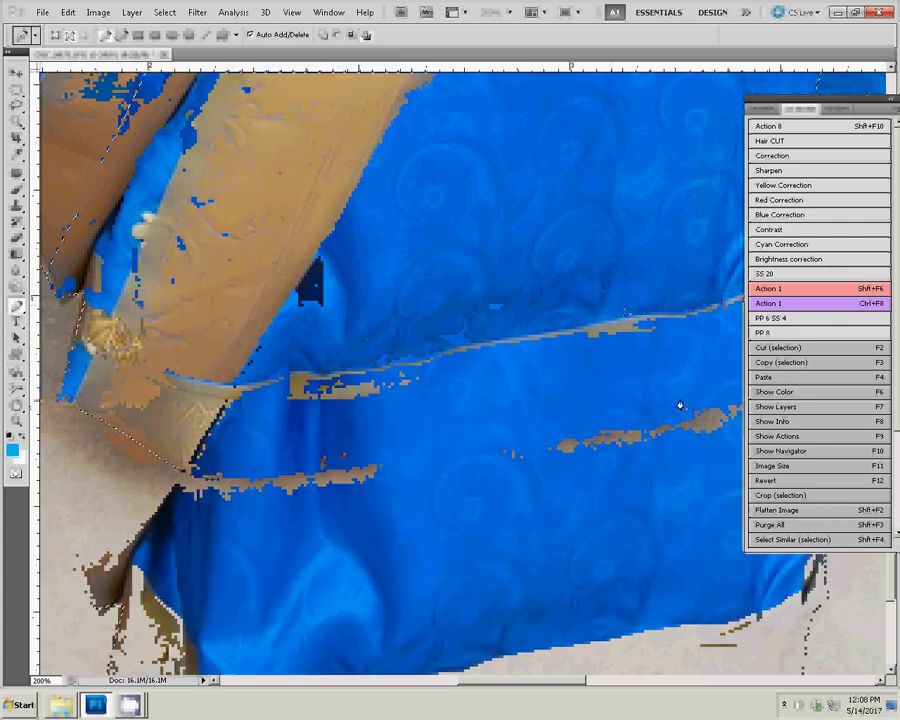
mouse_move(291, 237)
left_mouse_down()
mouse_move(362, 657)
mouse_move(390, 569)
mouse_move(228, 266)
mouse_move(390, 587)
left_mouse_up()
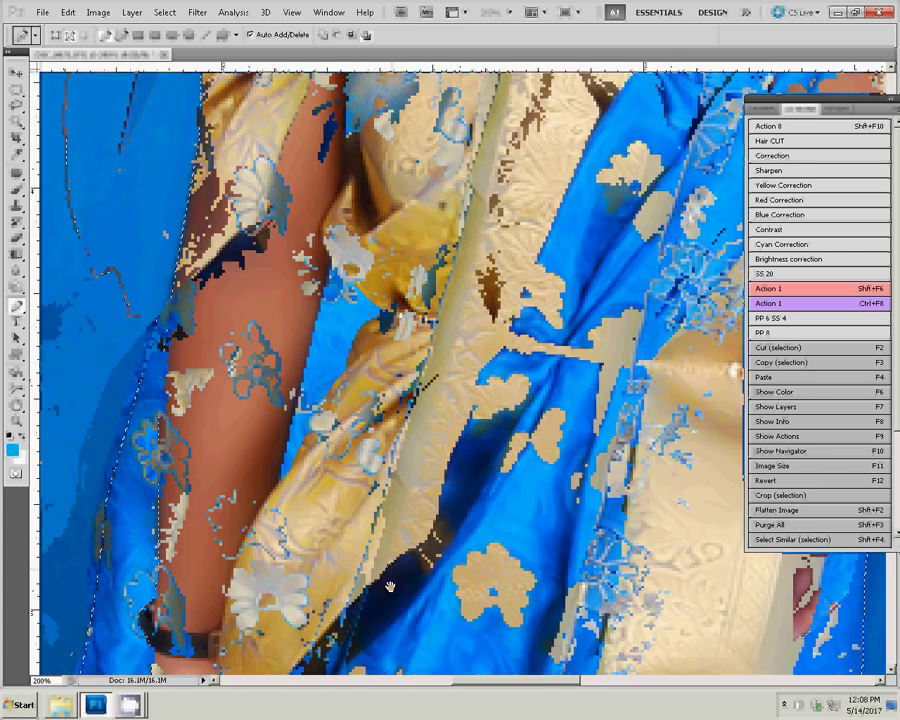
key("F7")
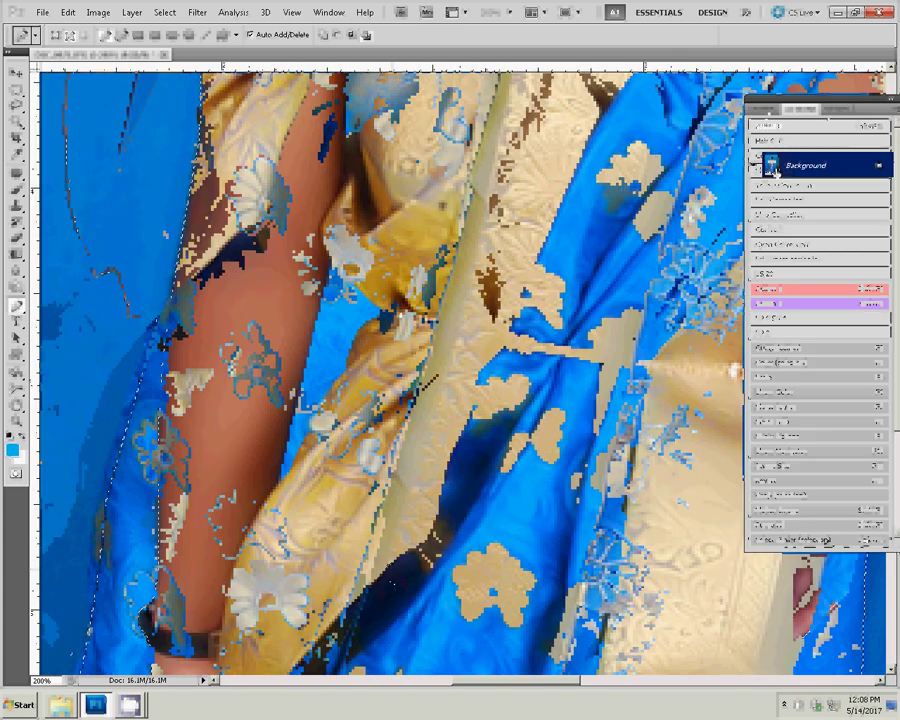
key("ctrl+j")
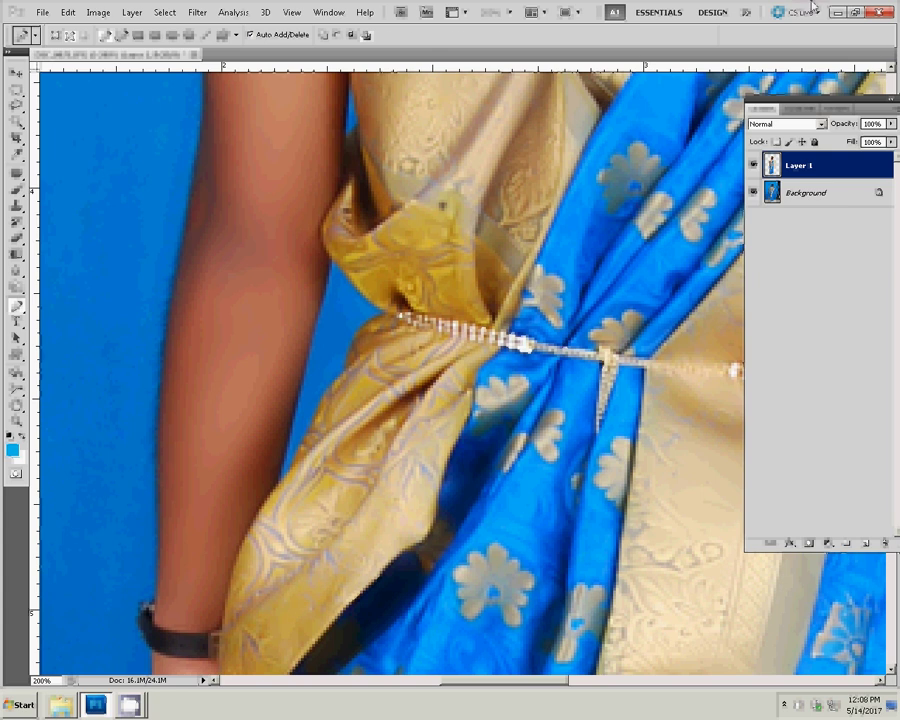
Step: Hide the Background and delete the blue gaps beside the arm and shoulder with the Magic Wand
left_click(753, 192)
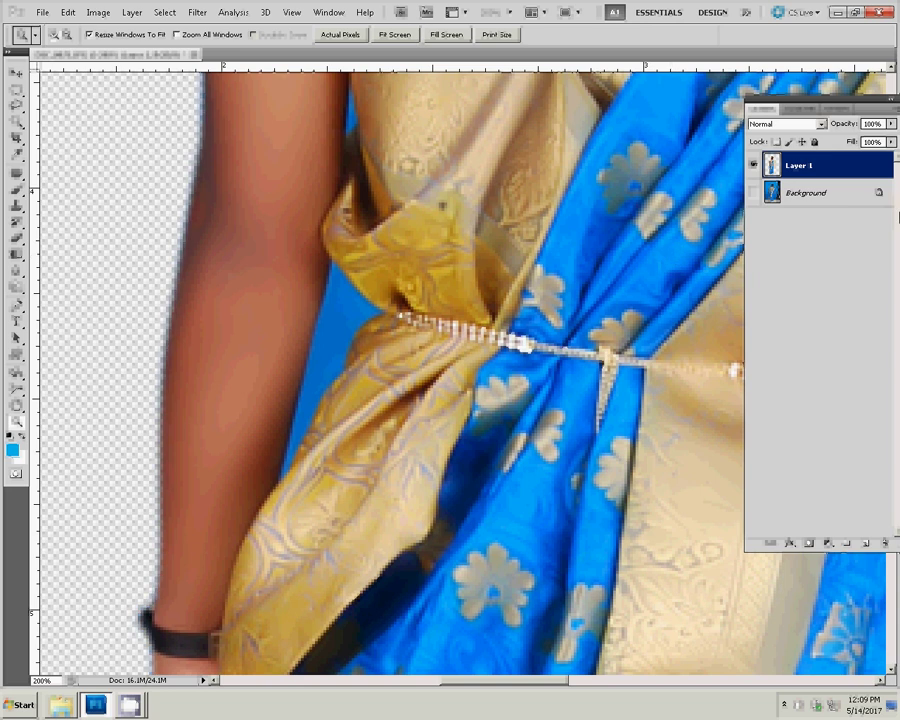
key("w")
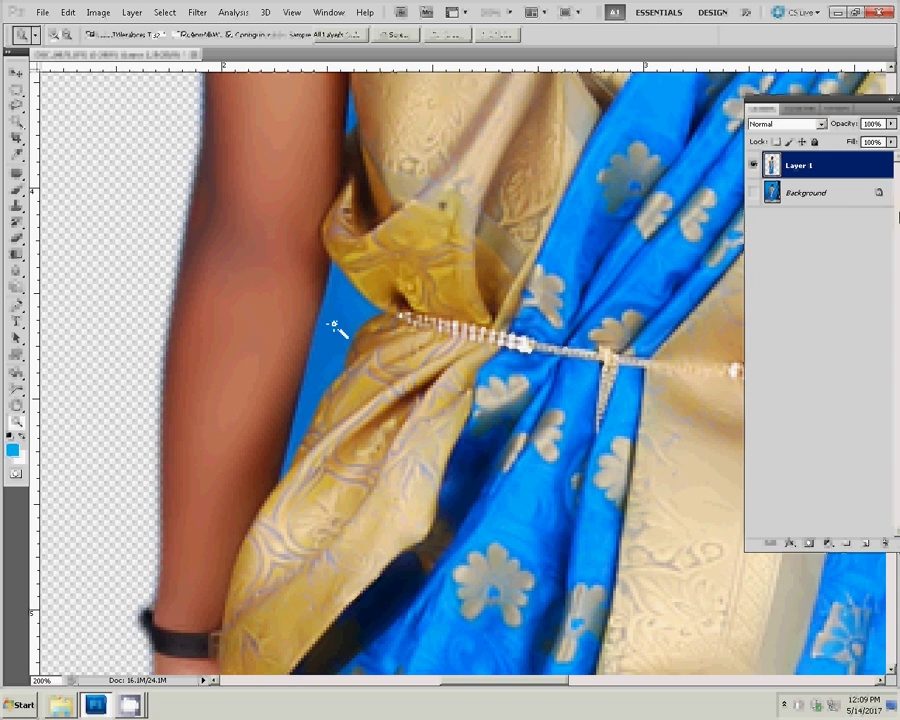
left_click(333, 215)
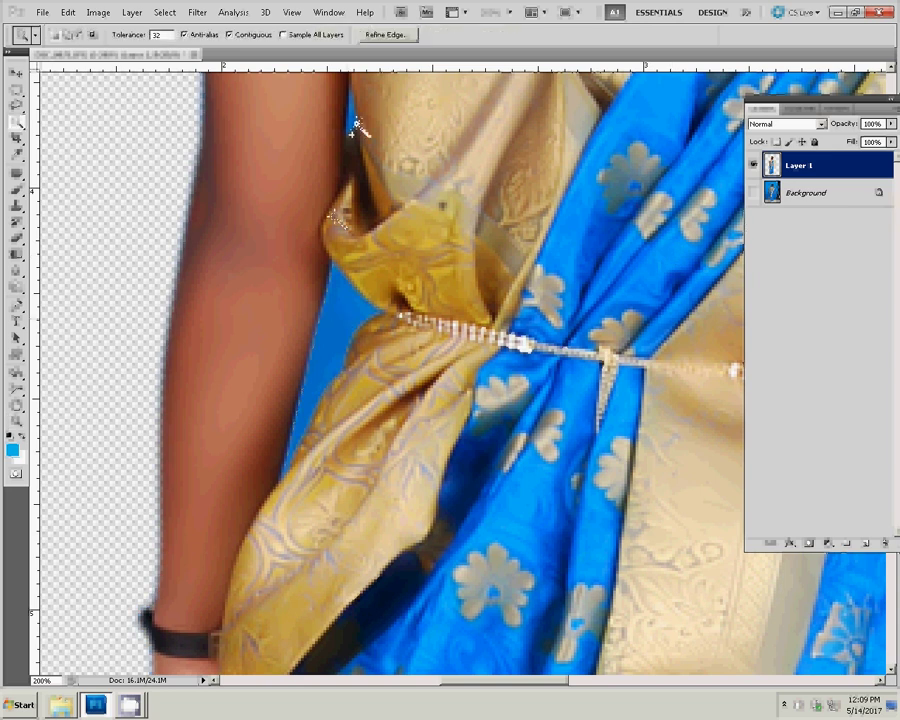
left_click(354, 124)
scroll(532, 289, "up", 2)
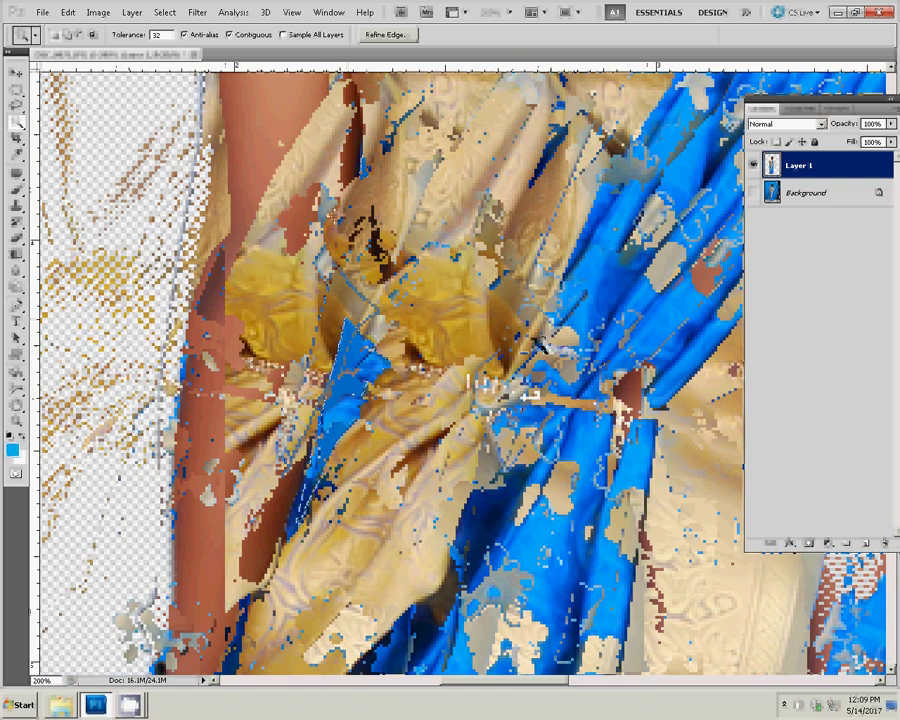
key("Delete")
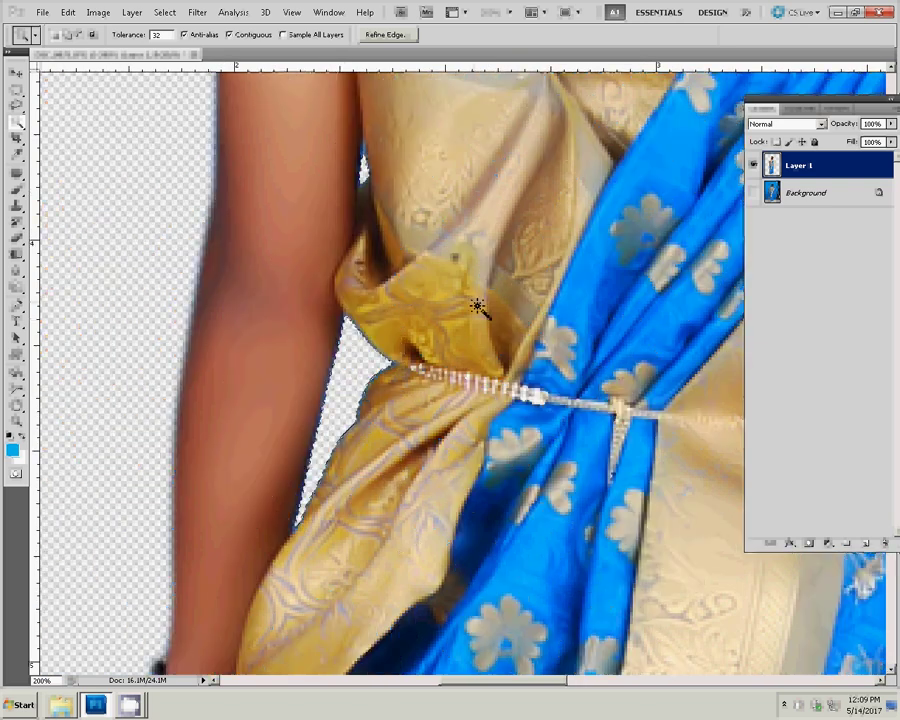
Step: Fit the whole cut-out figure on screen
key("z")
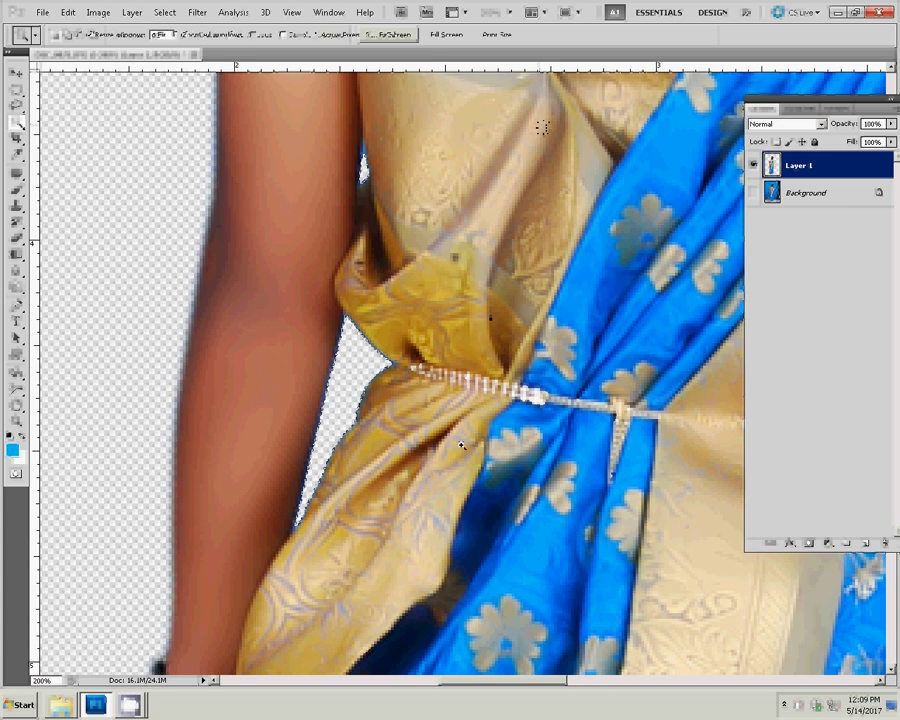
right_click(466, 424)
left_click(495, 428)
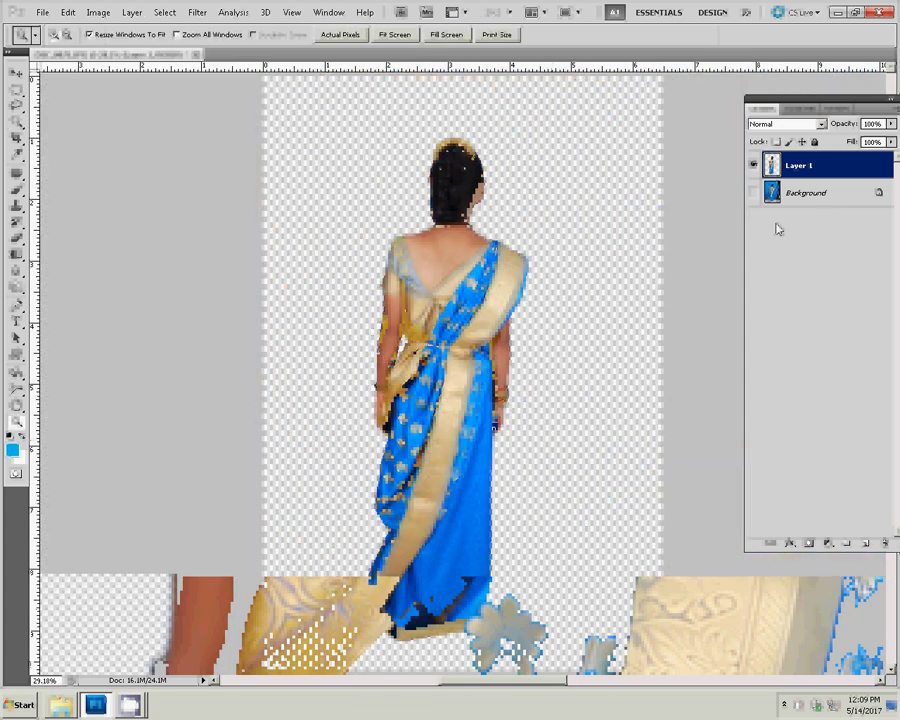
Step: Float the cut-out woman's document in its own window
left_click_drag(100, 53, 100, 60)
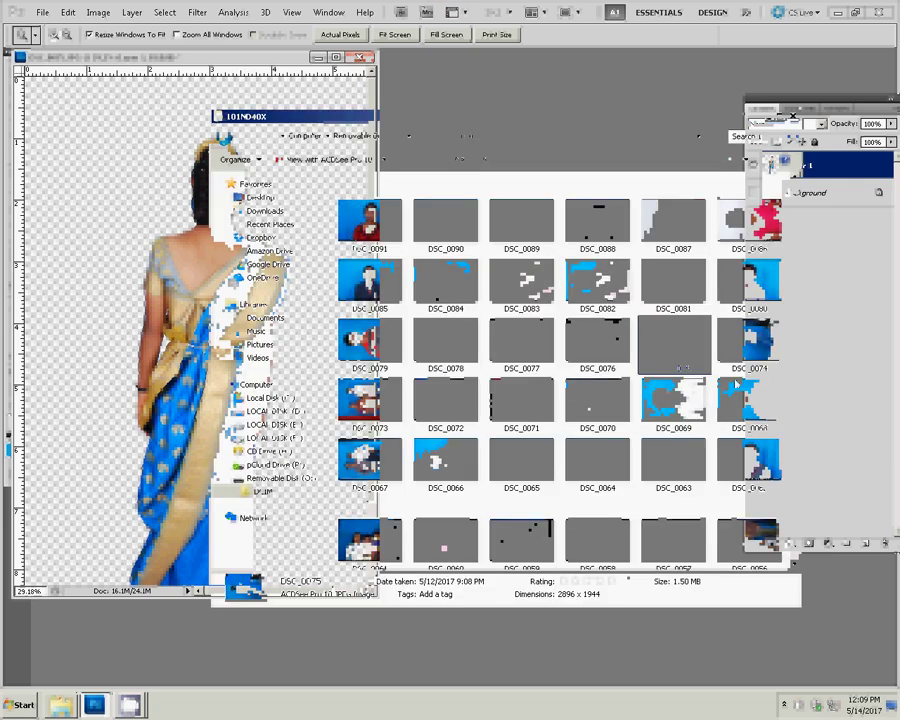
Step: Move to DSC_0074 in the 101ND40X folder
key("Right")
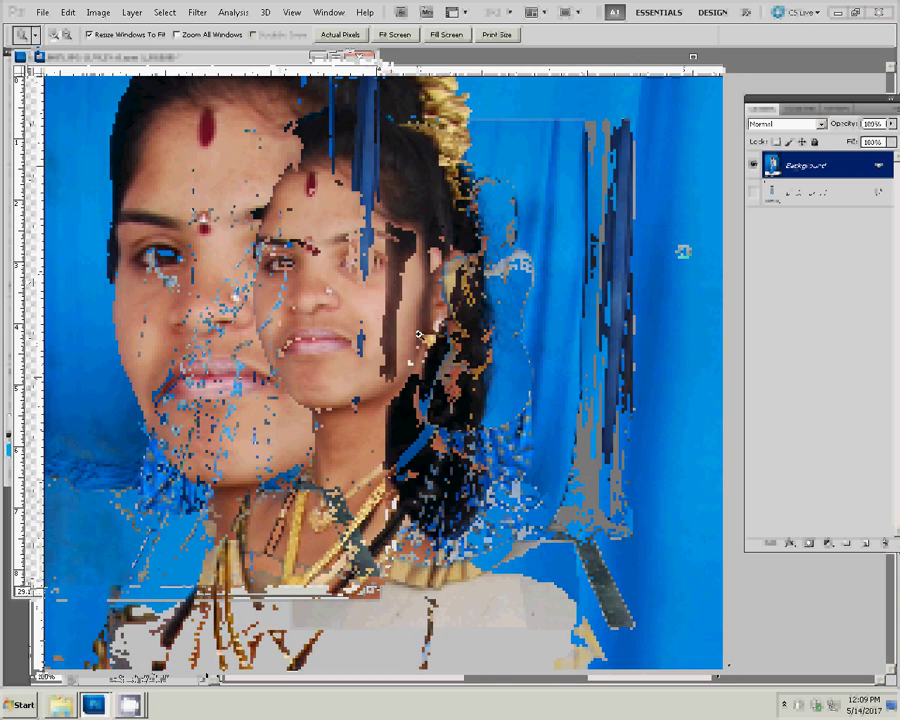
Step: Set the portrait's width to 4 inches in Image Size, keeping proportions (1200 × 1798 px)
key("ctrl+alt+i")
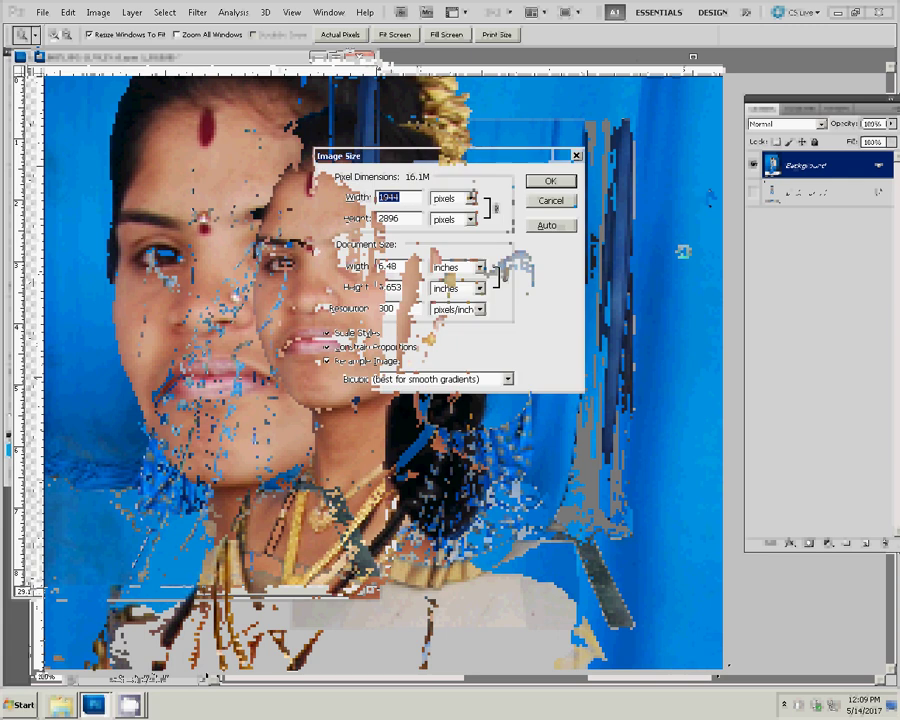
type("4")
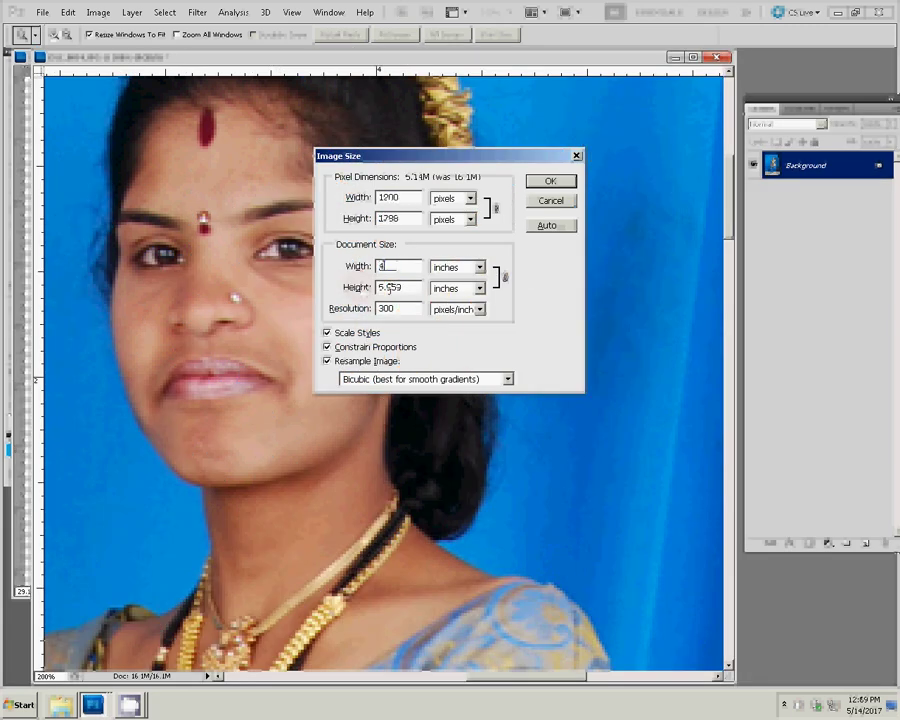
left_click(563, 185)
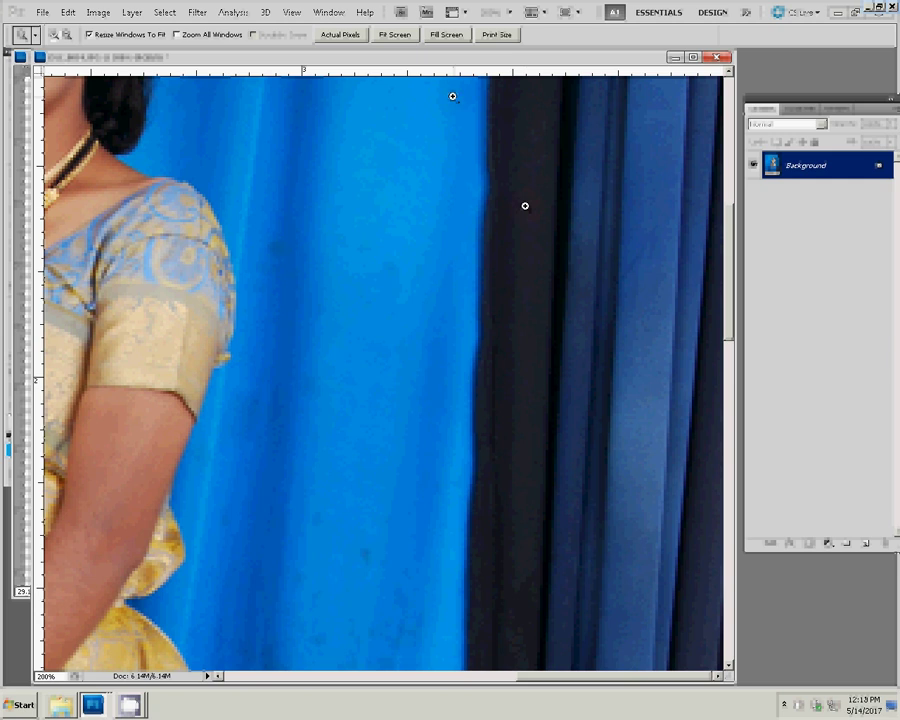
Step: Show the Actions panel and run Action 1 and then SS 20 on the portrait
mouse_move(525, 205)
left_mouse_down()
mouse_move(508, 466)
mouse_move(428, 406)
left_mouse_up()
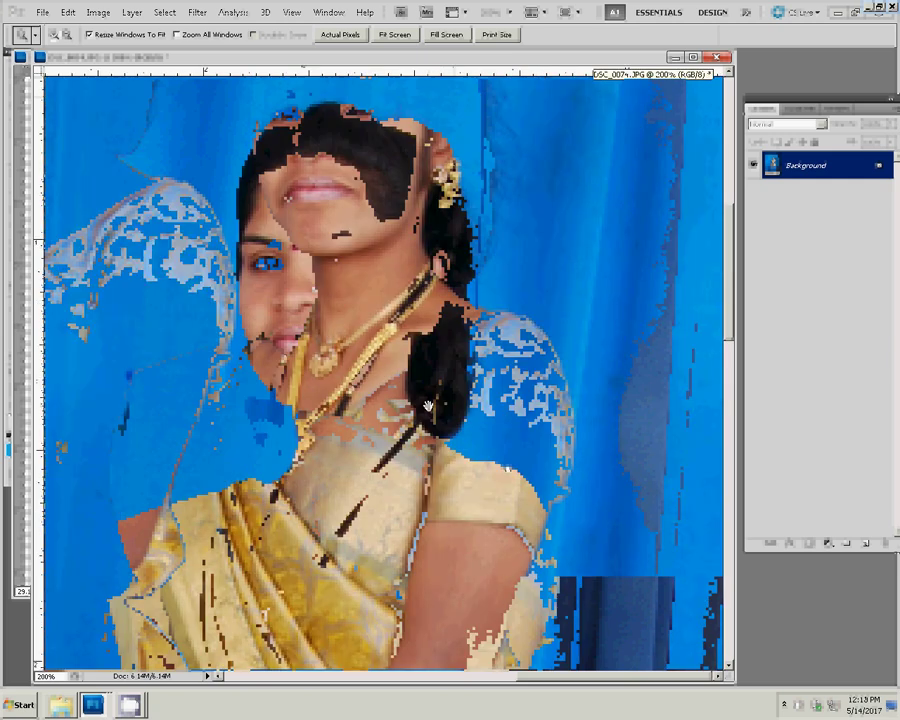
key("F9")
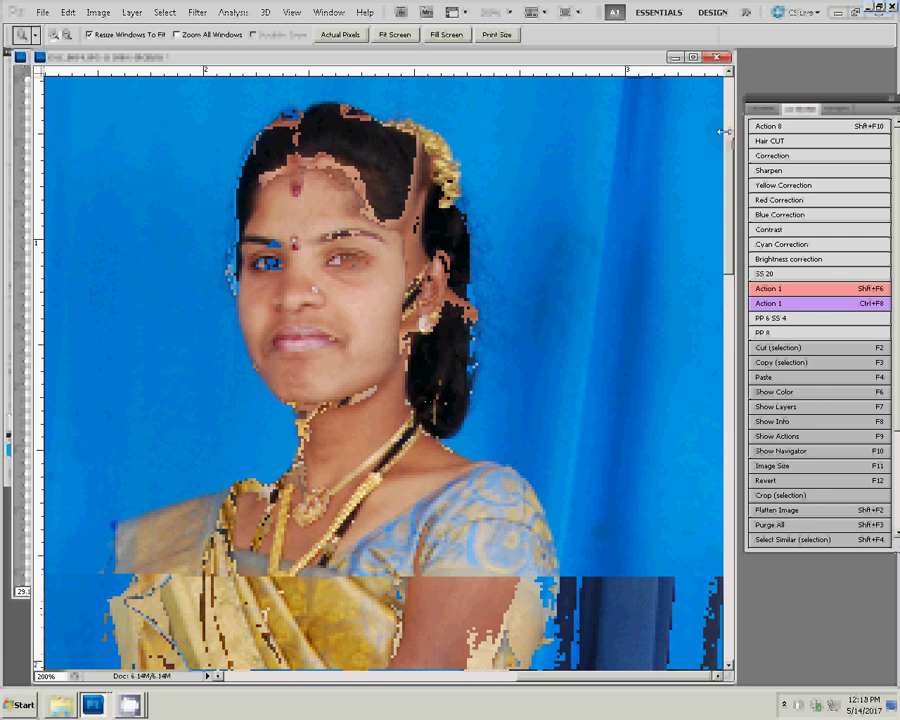
left_click(803, 290)
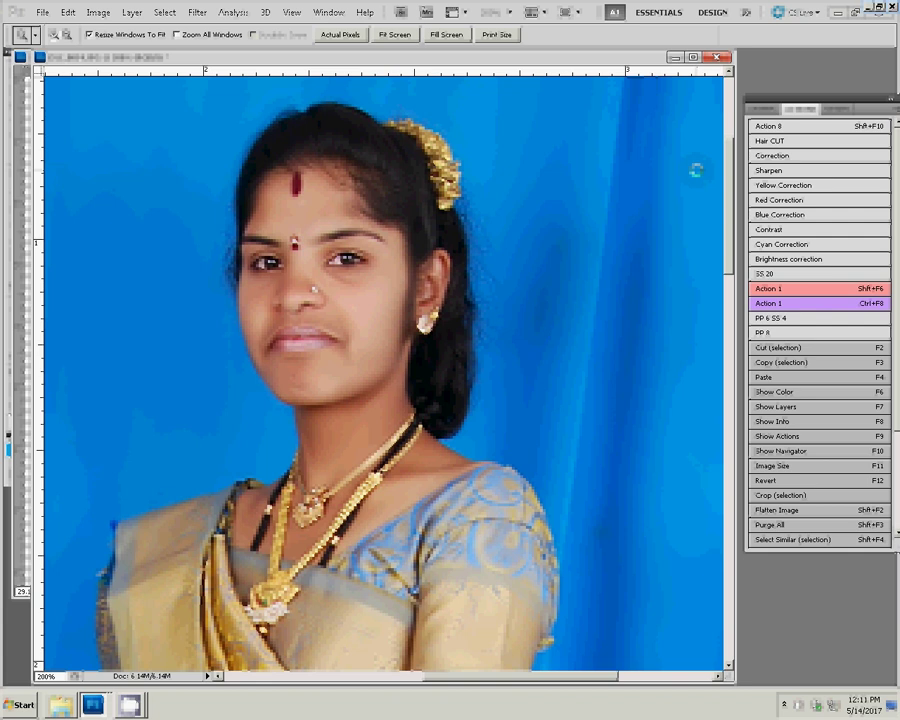
left_click(823, 279)
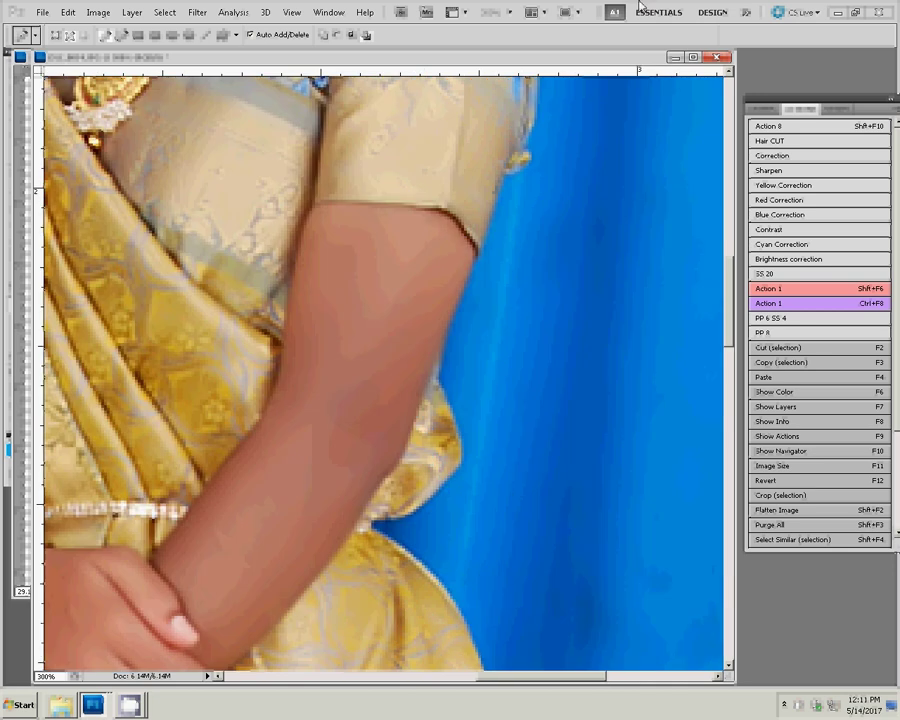
Step: Start the Pen path down the woman's arm and along her dress edge
left_click(480, 253)
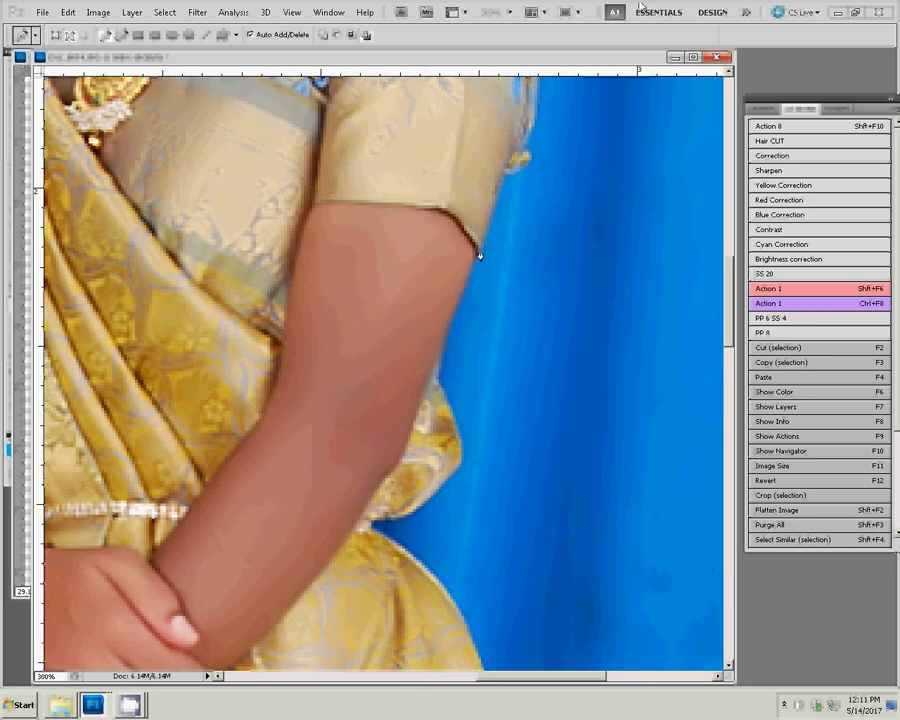
left_click(456, 437)
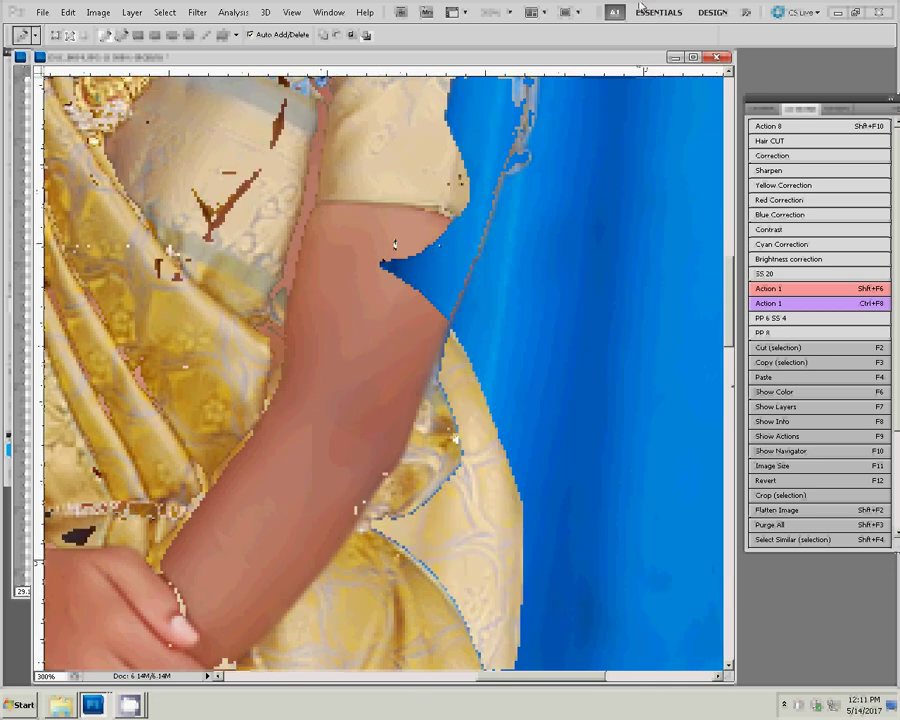
scroll(400, 230, "down", 5)
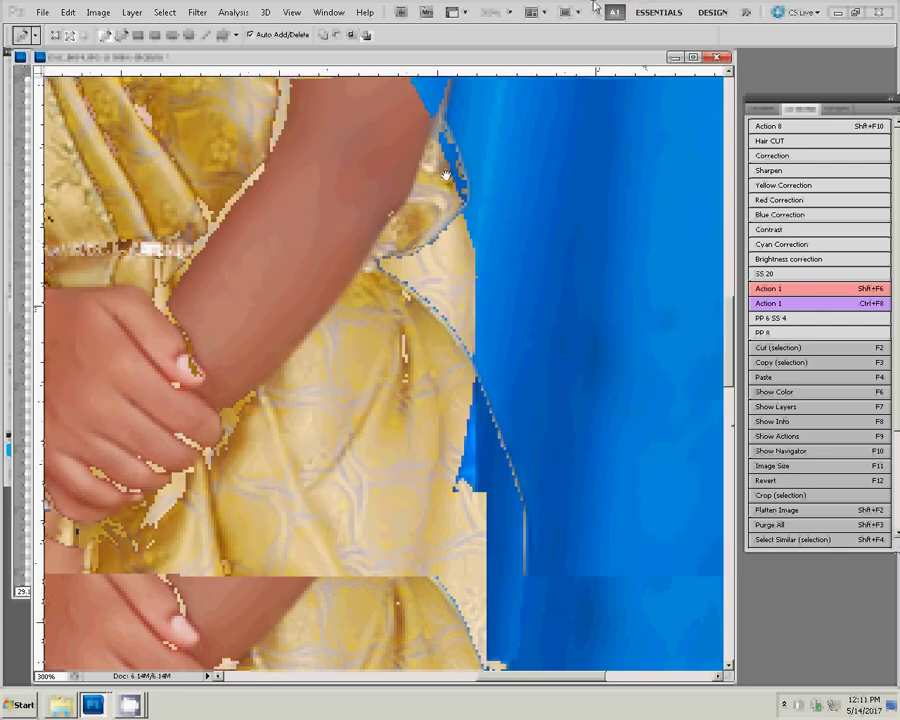
scroll(446, 174, "down", 8)
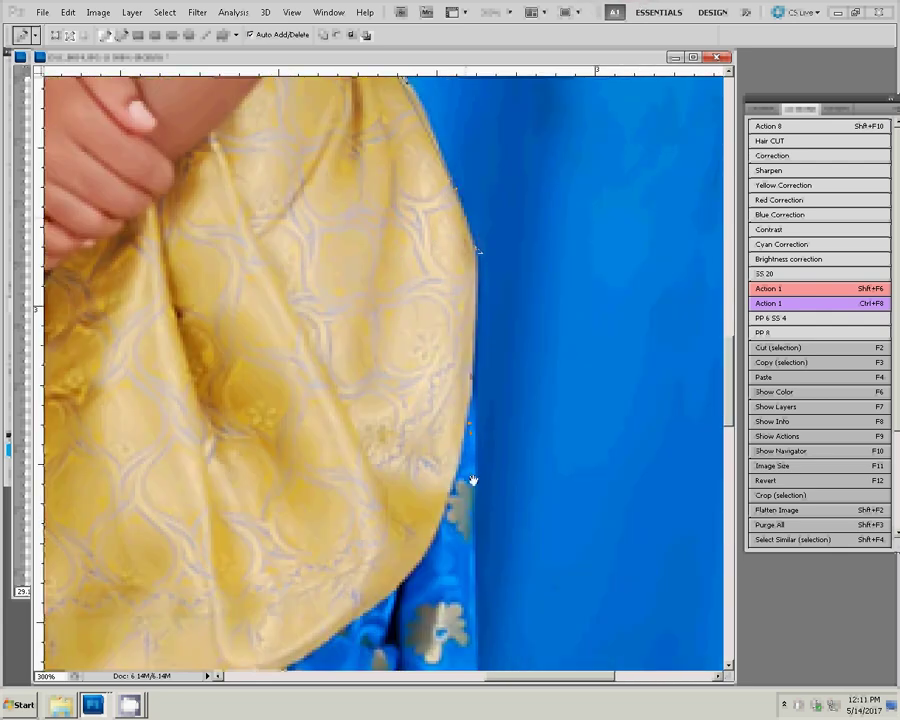
left_click(485, 318)
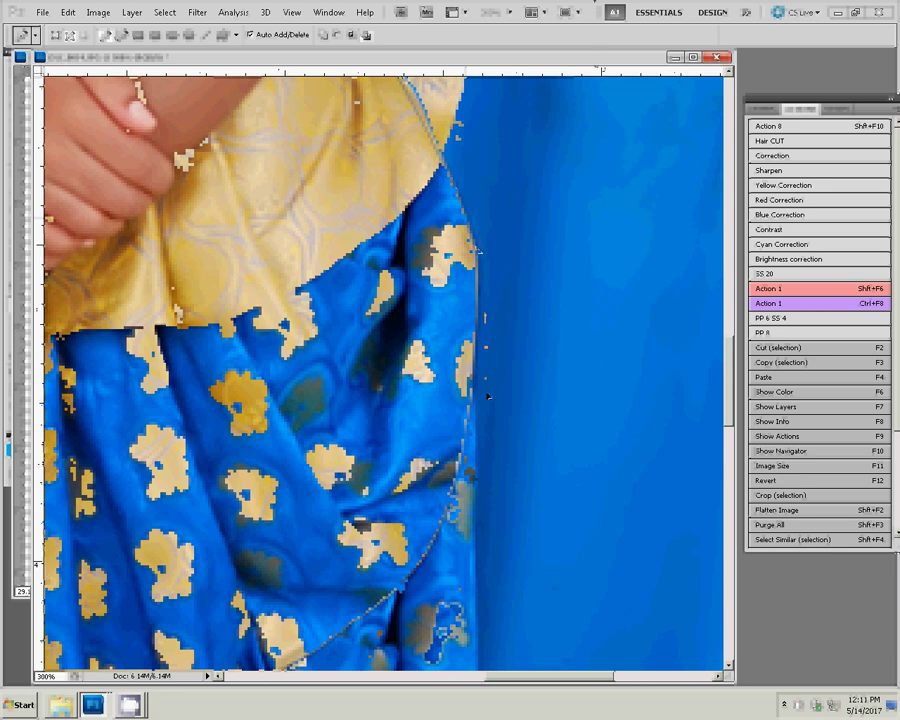
Step: Extend the path to the saree's hem corner and the sleeve-skirt junction, then up toward the head
mouse_move(488, 397)
left_mouse_down()
mouse_move(550, 287)
mouse_move(513, 473)
left_mouse_up()
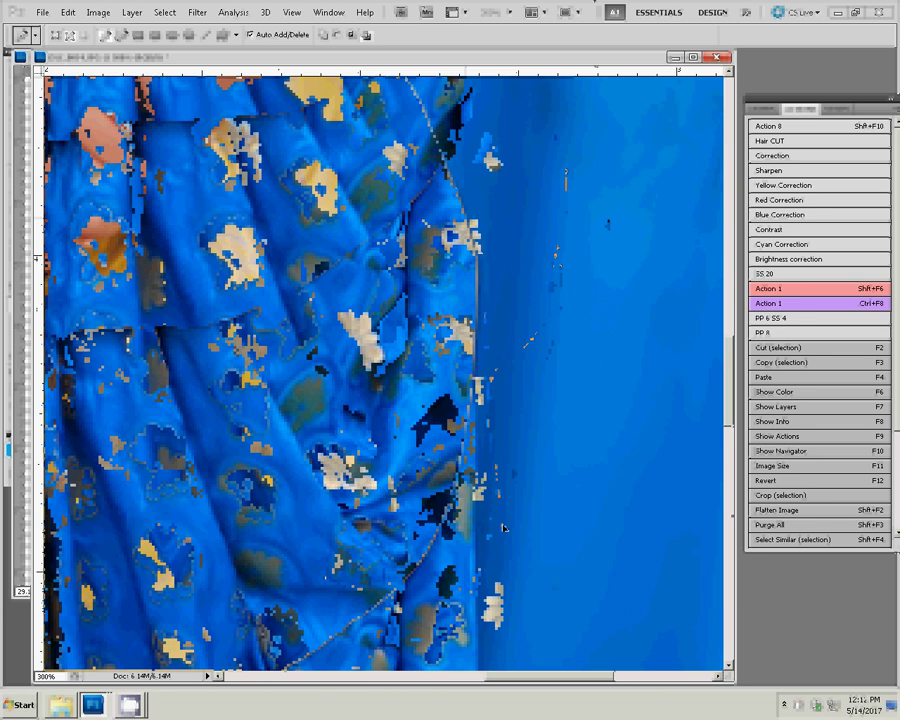
mouse_move(513, 473)
left_mouse_down()
mouse_move(505, 255)
mouse_move(597, 177)
left_mouse_up()
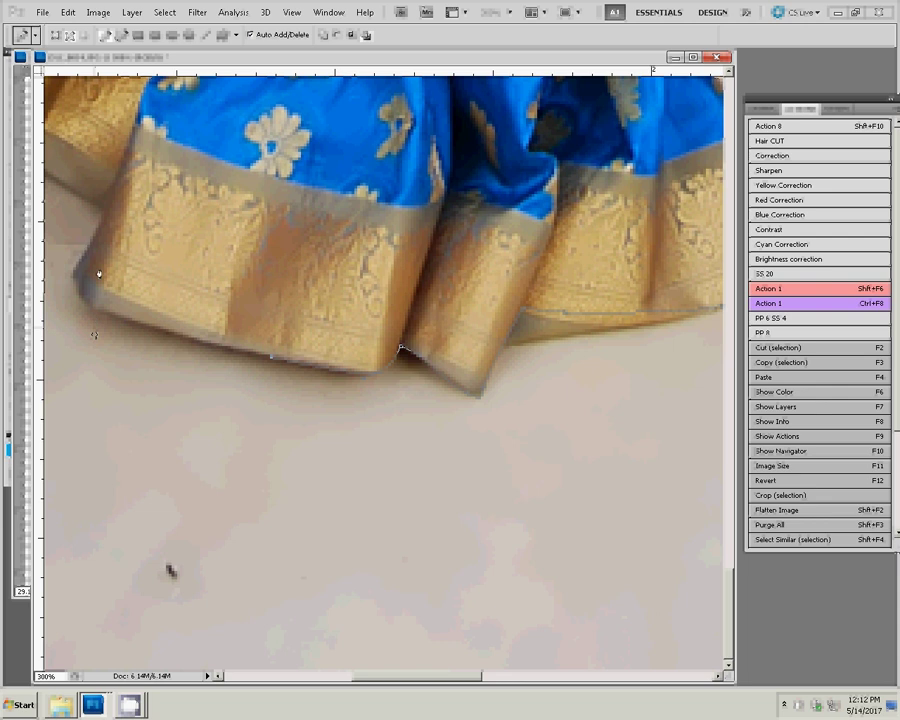
left_click(98, 274)
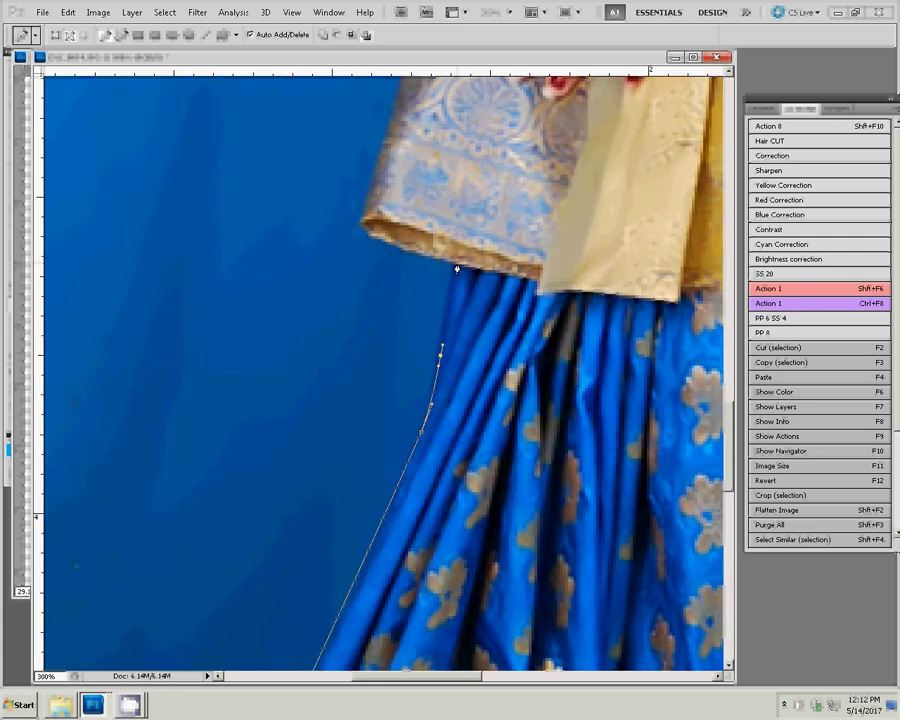
left_click(457, 269)
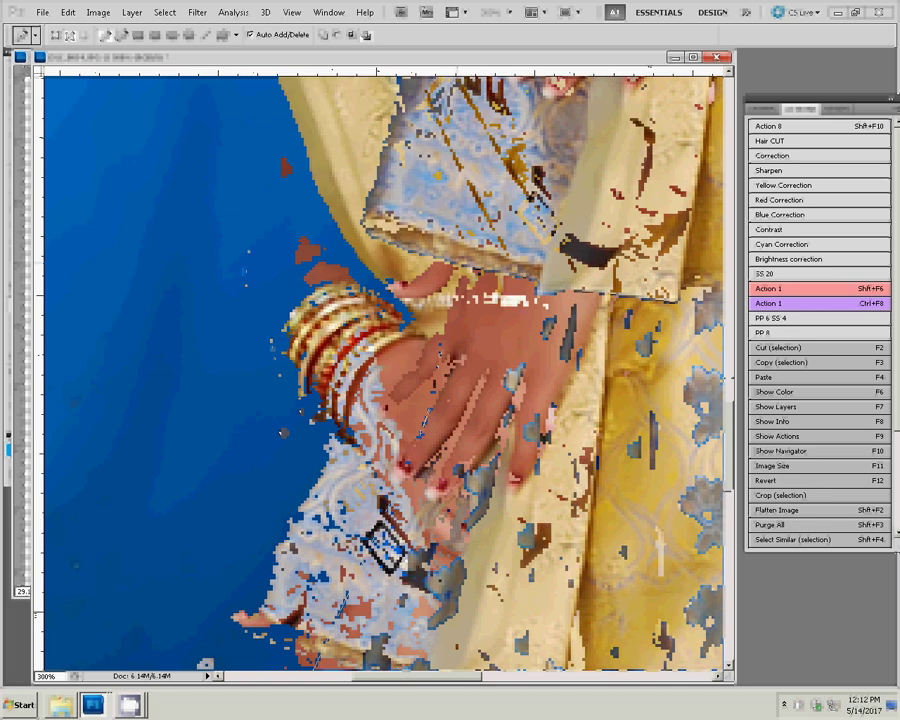
scroll(290, 155, "up", 5)
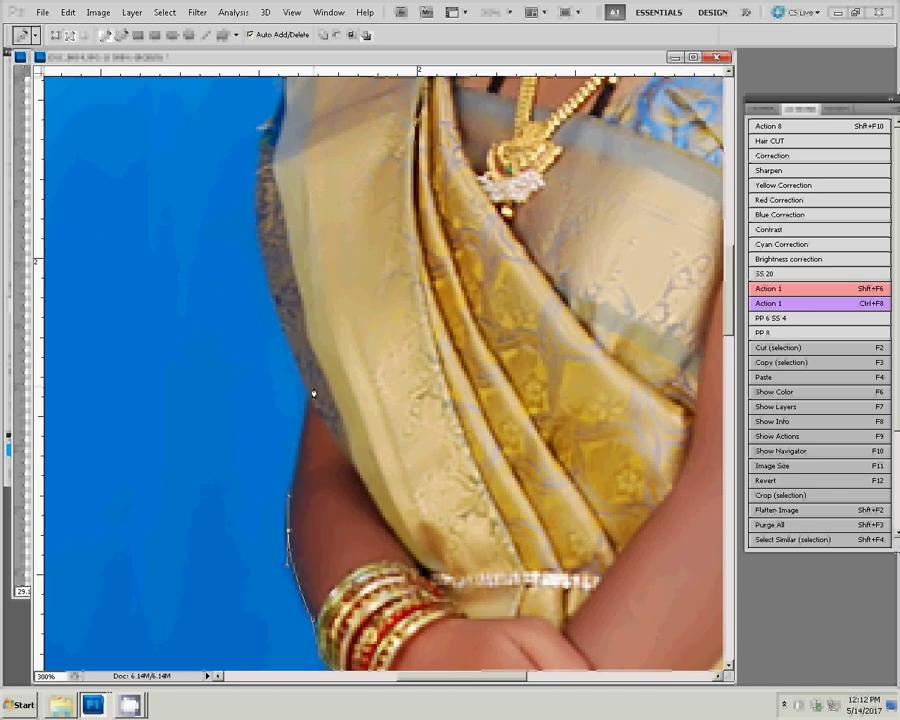
scroll(261, 391, "down", 3)
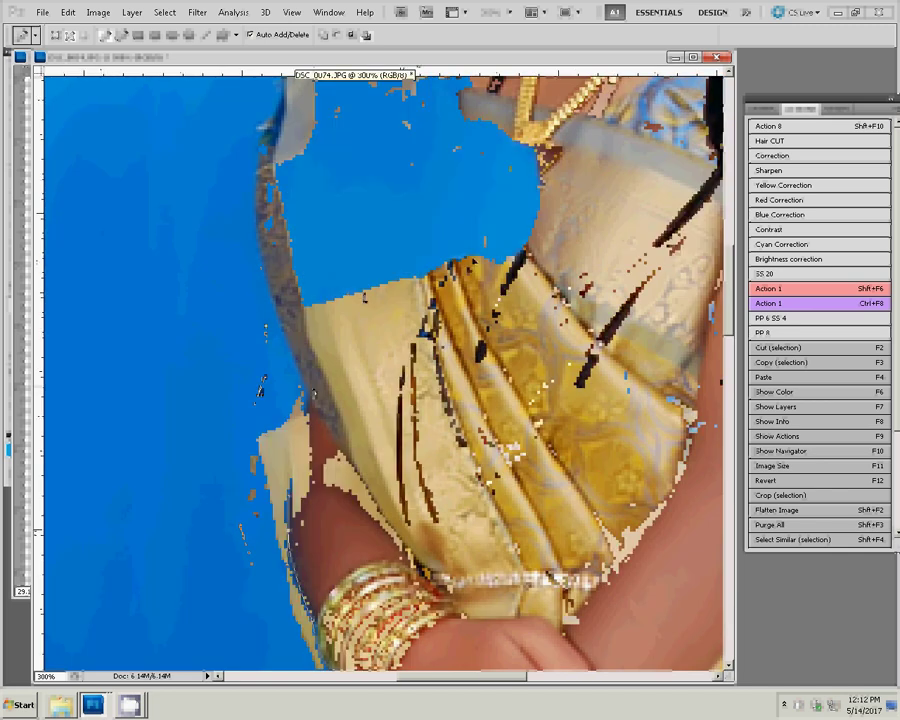
scroll(334, 358, "up", 3)
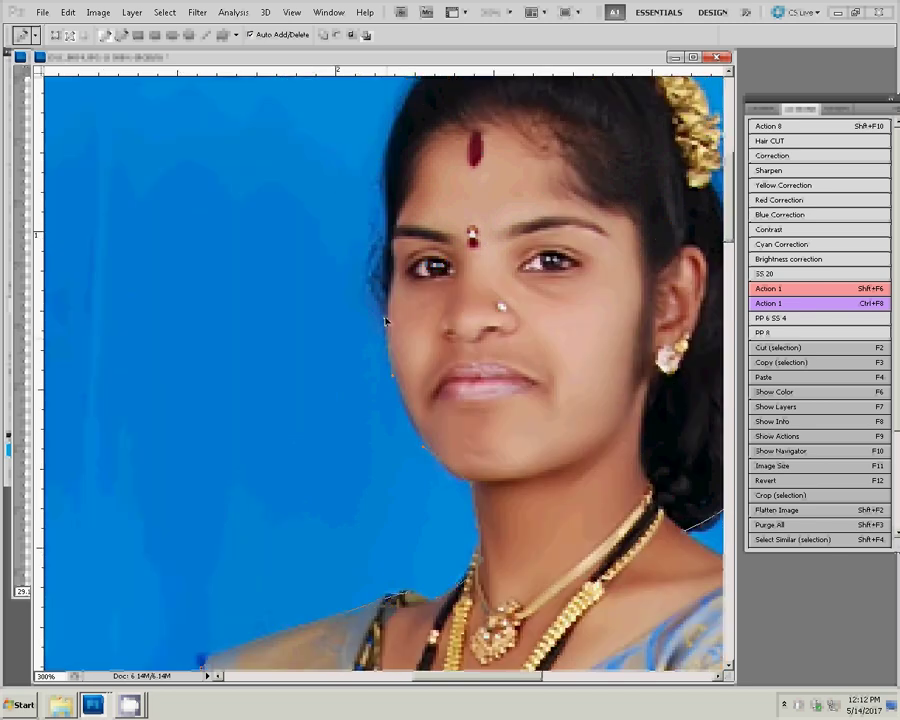
scroll(385, 321, "up", 3)
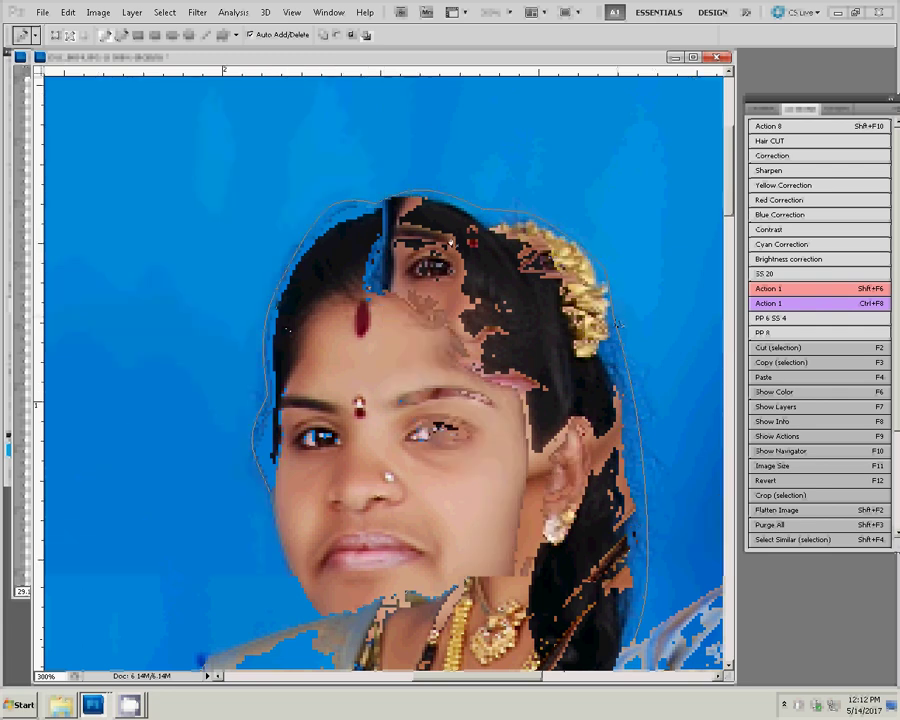
Step: Convert the traced head path into a selection
right_click(462, 247)
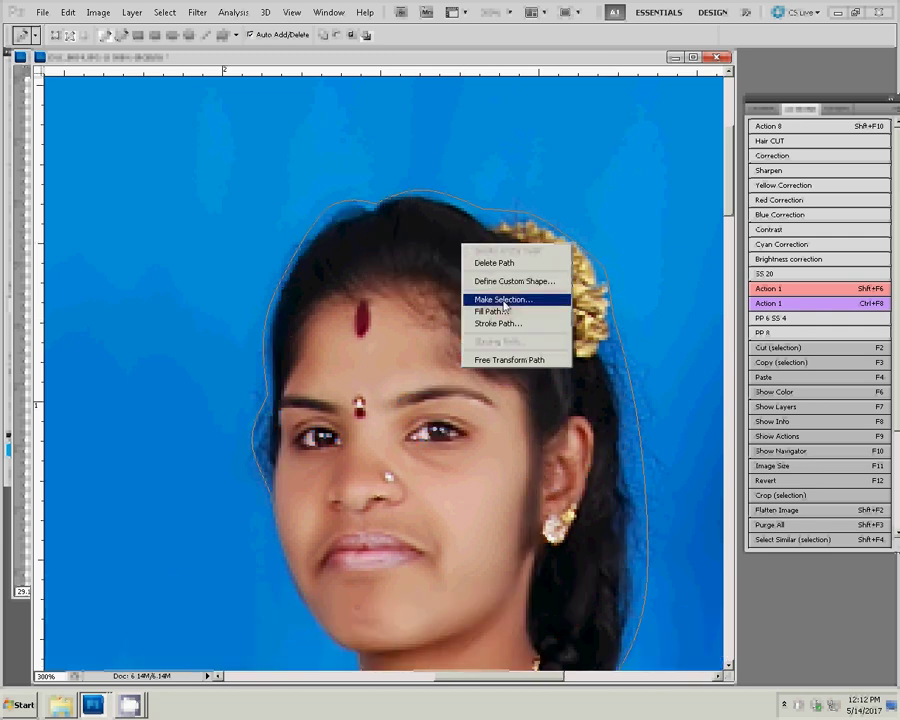
left_click(503, 299)
left_click(516, 208)
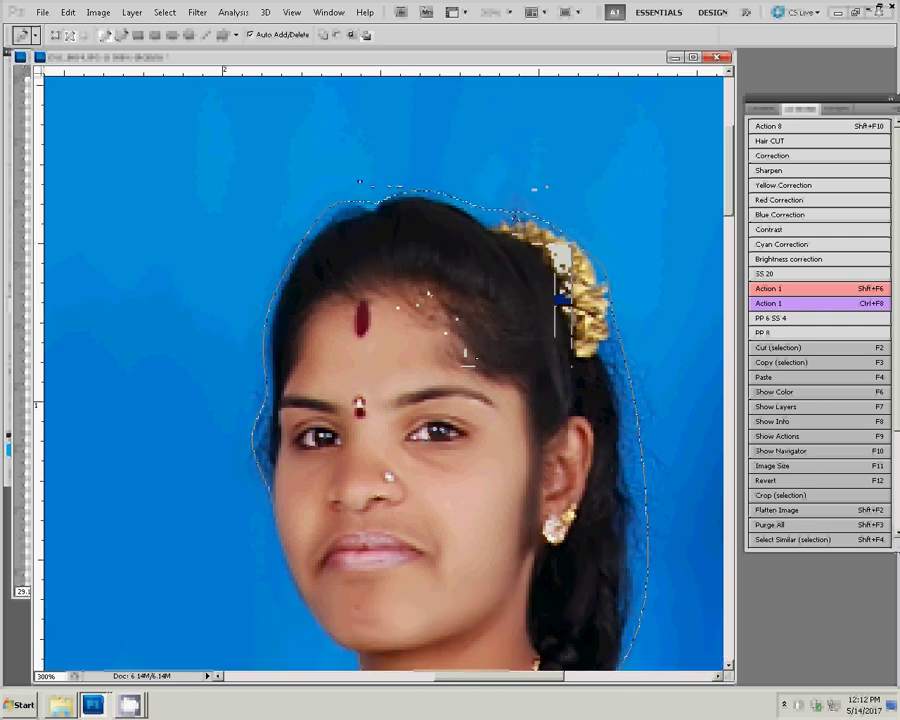
Step: Copy the head onto Layer 1, hide Background, duplicate it, and bring up Levels on Layer 1
key("F3")
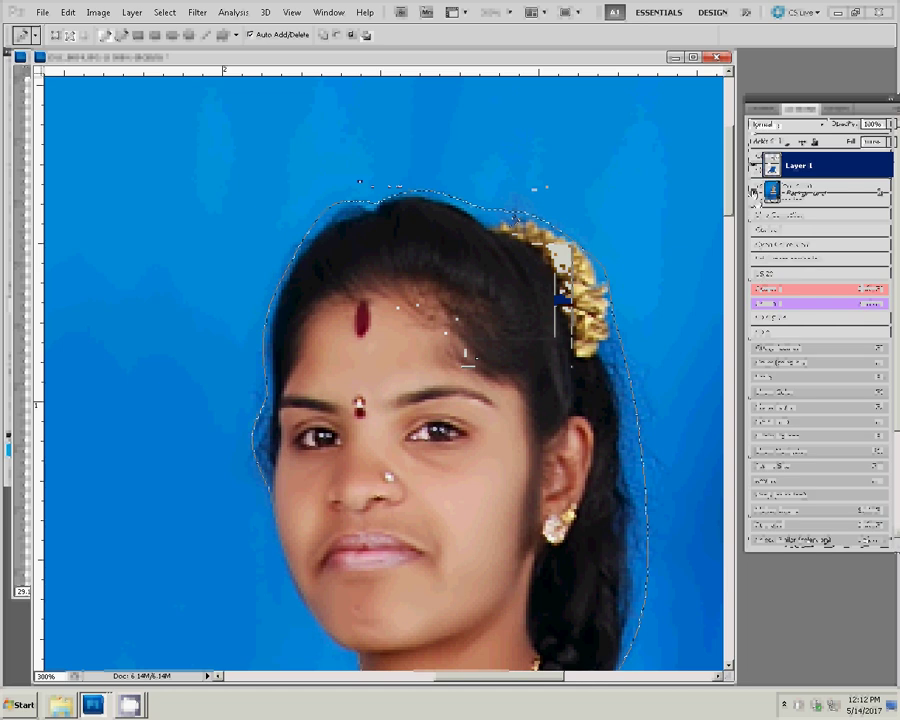
left_click(757, 190)
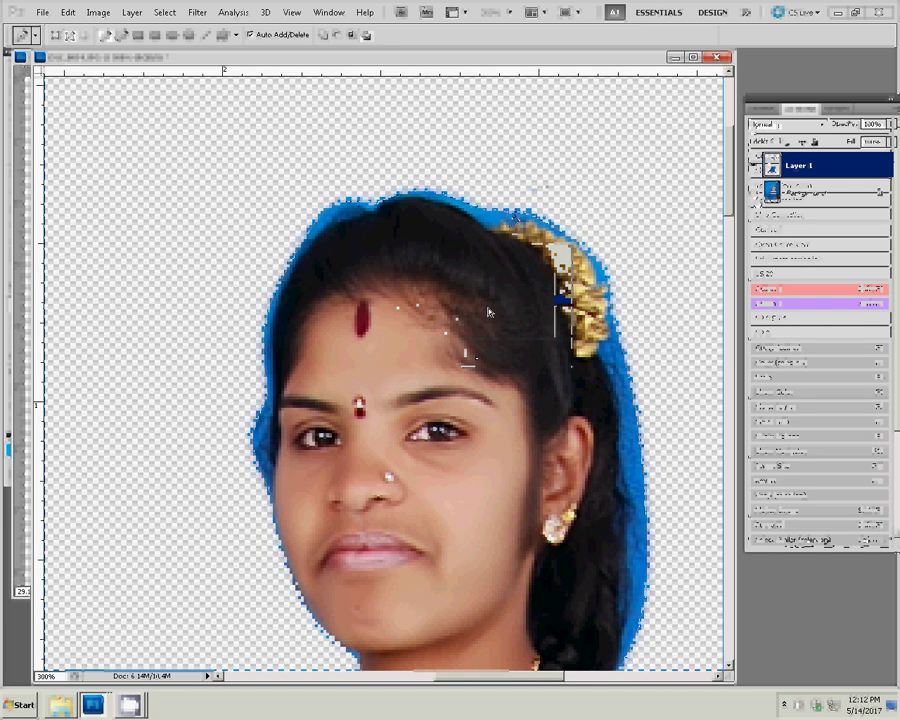
key("ctrl+j")
left_click(765, 192)
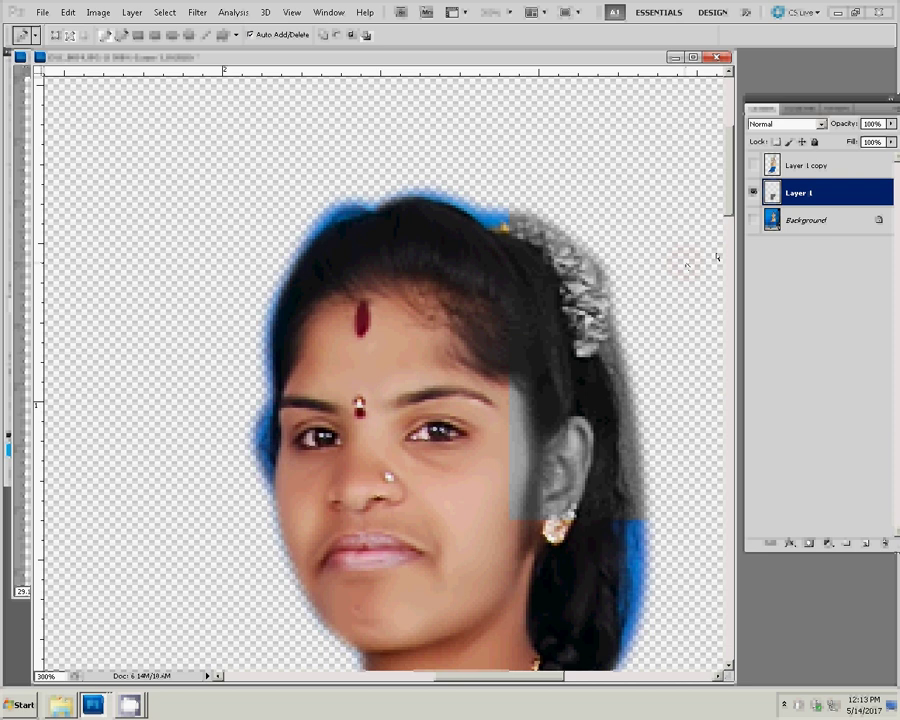
key("ctrl+l")
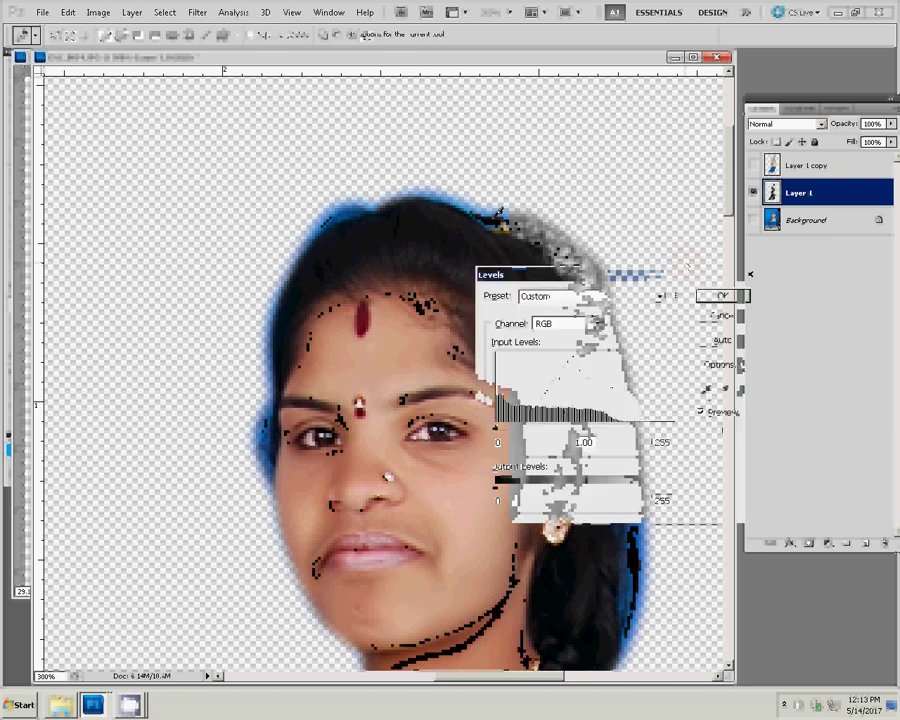
Step: Try white-point samples in Levels, cancel them, and hide Layer 1 copy
left_click(742, 390)
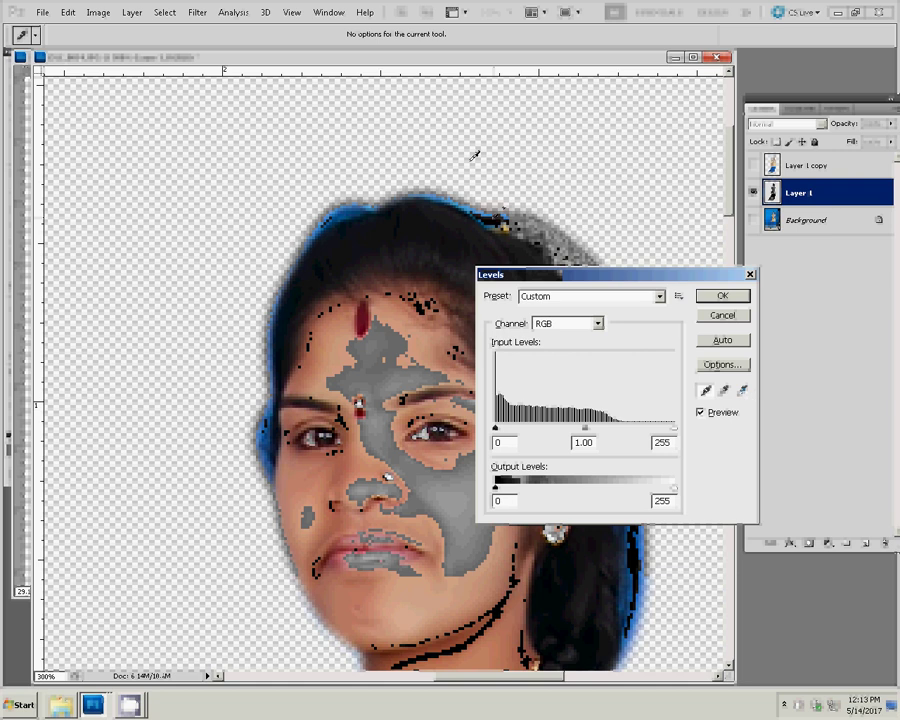
left_click(508, 226)
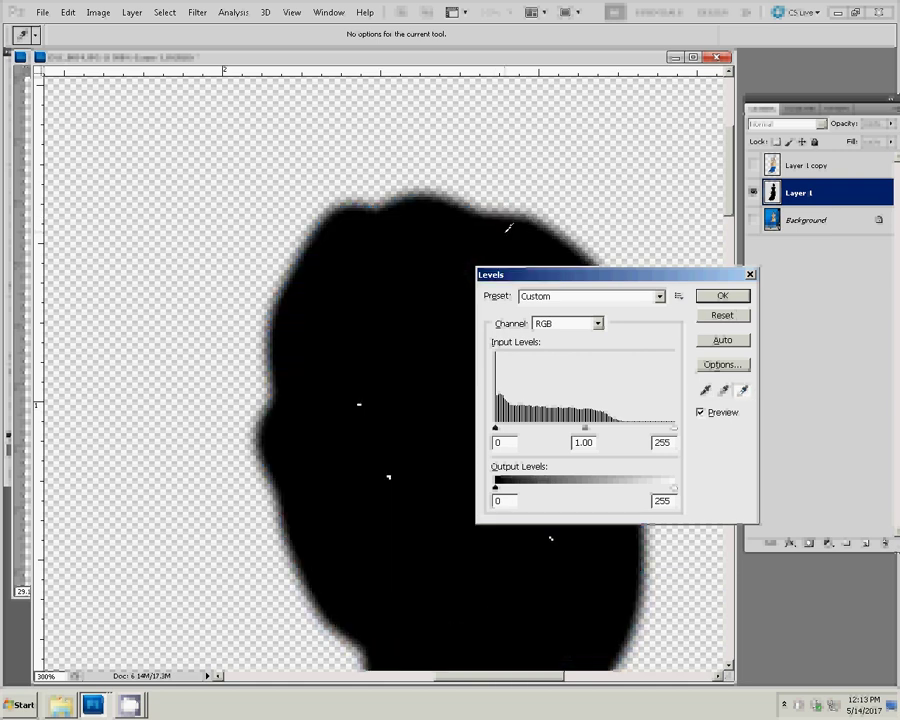
key("ctrl+z")
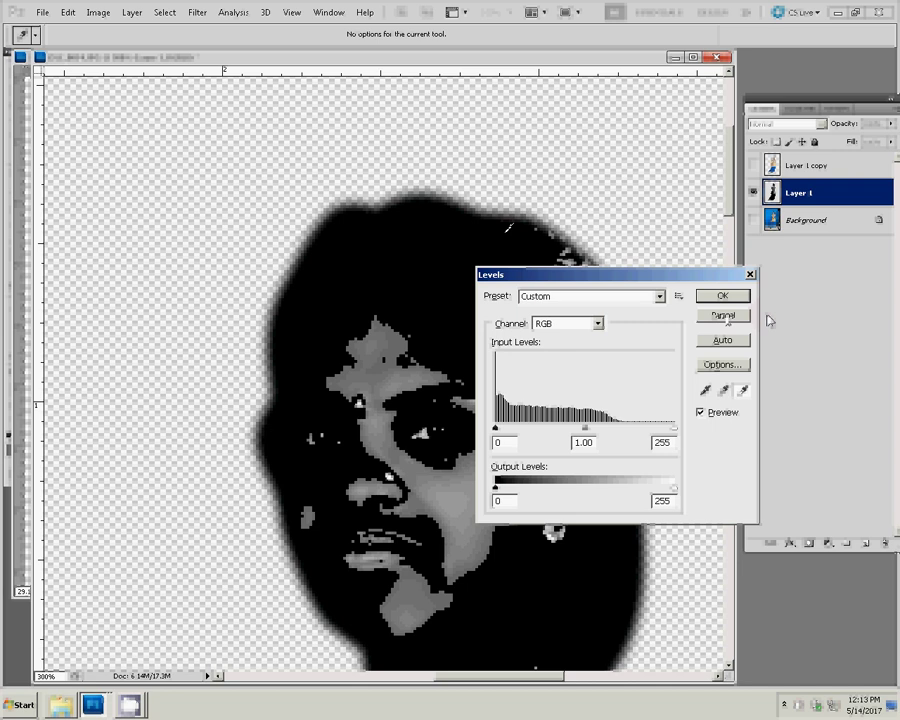
key("Escape")
key("alt+bracketright")
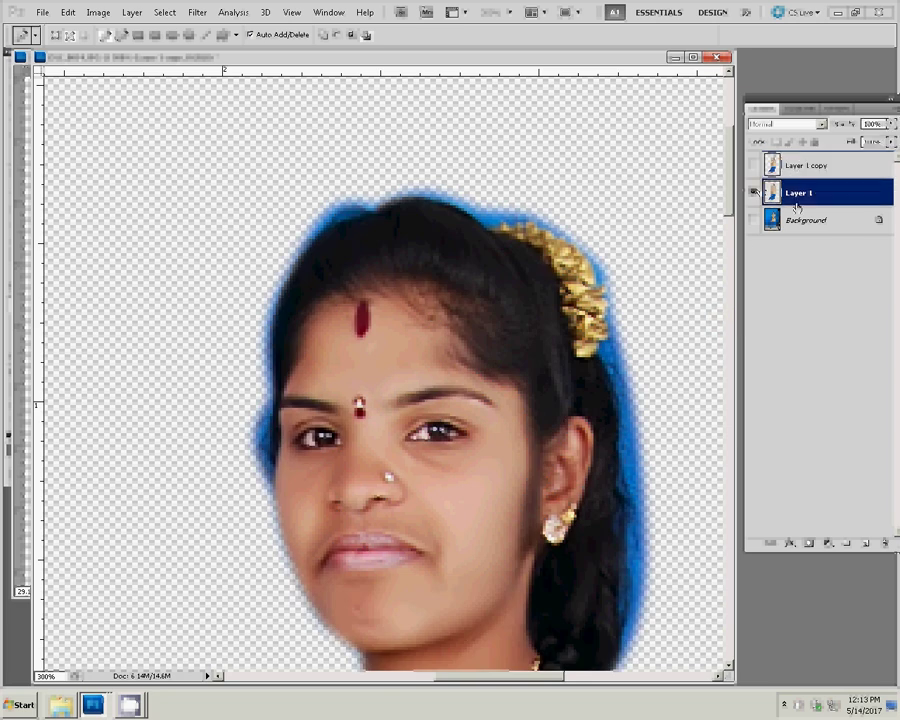
left_click(752, 167)
Step: Desaturate Layer 1 and apply Levels with a face-sampled white point and black input 20
key("shift+ctrl+u")
key("ctrl+l")
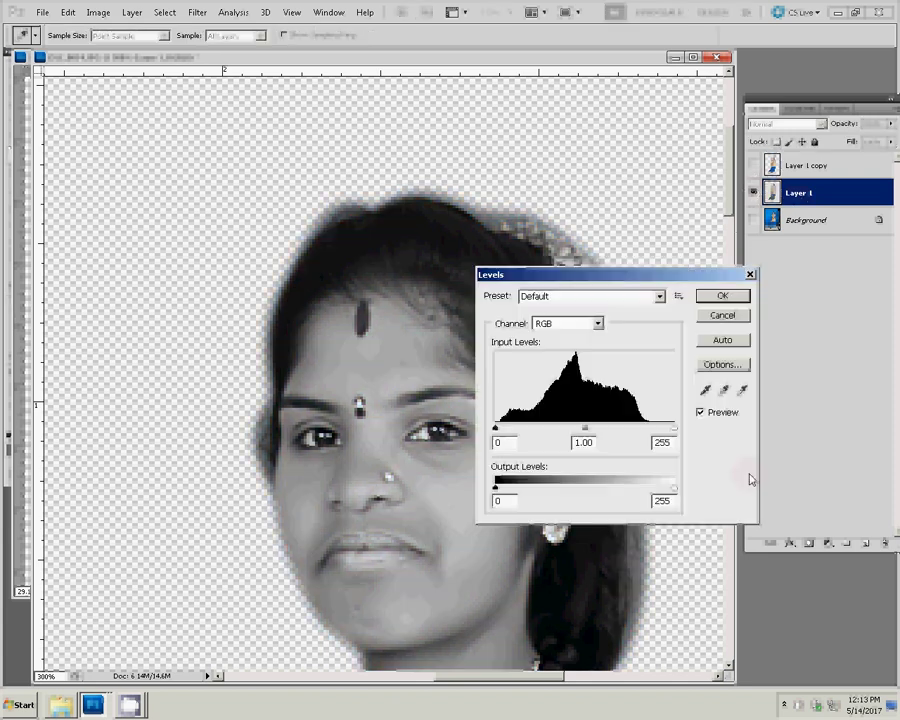
left_click(500, 211)
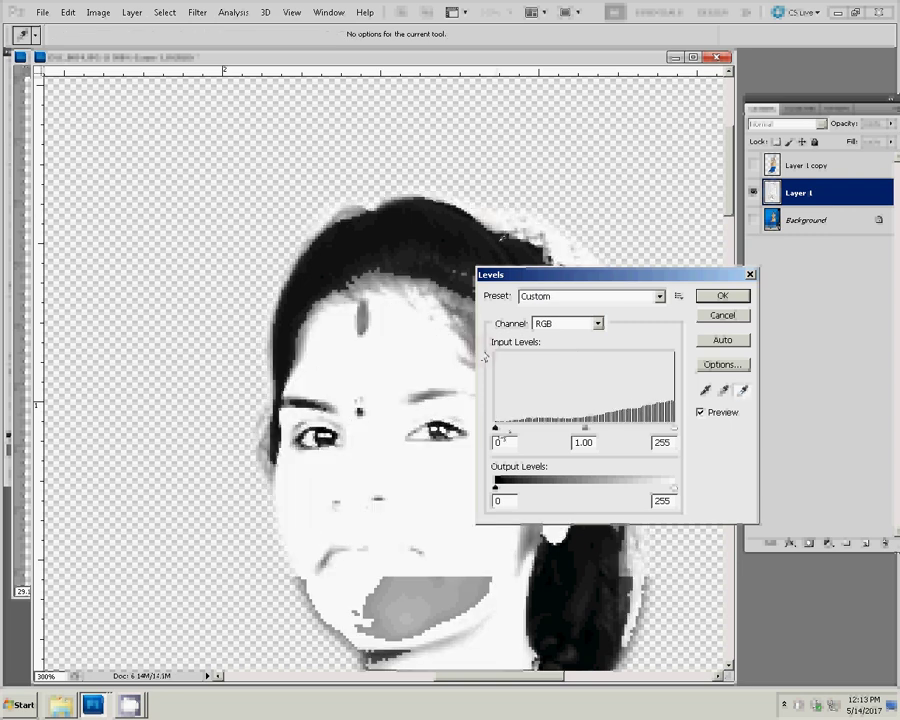
left_click_drag(495, 428, 509, 428)
left_click(715, 302)
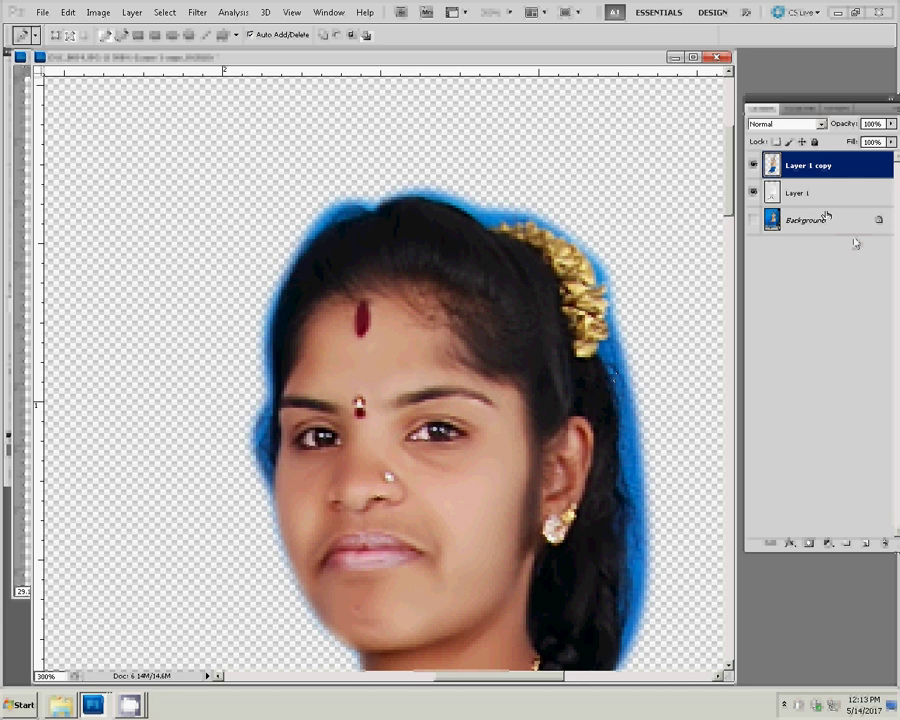
Step: Set Layer 1's blend mode to Multiply
left_click(800, 193)
left_click(785, 124)
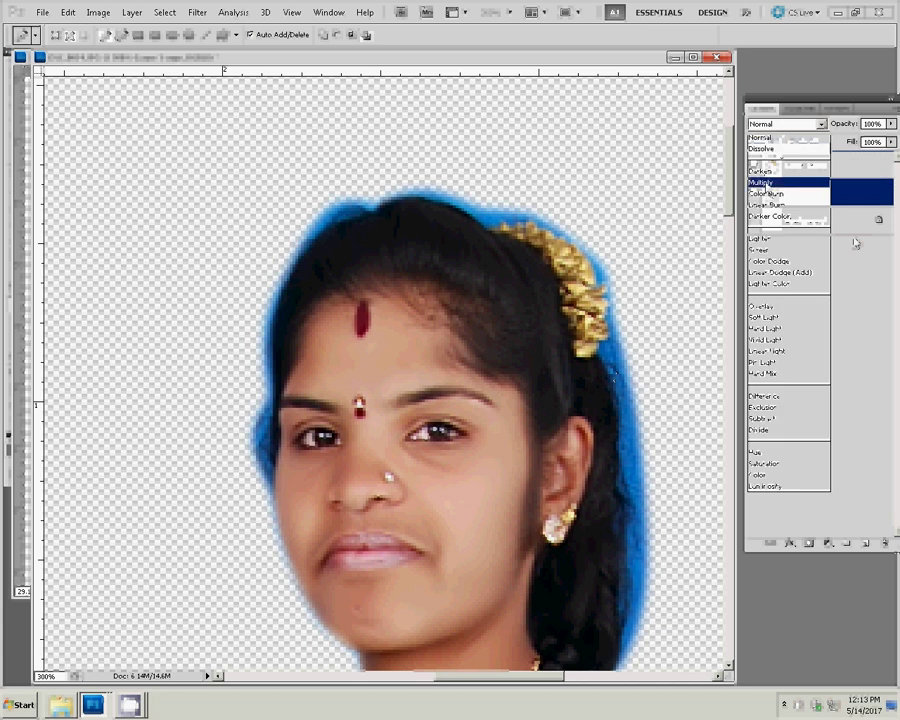
left_click(775, 180)
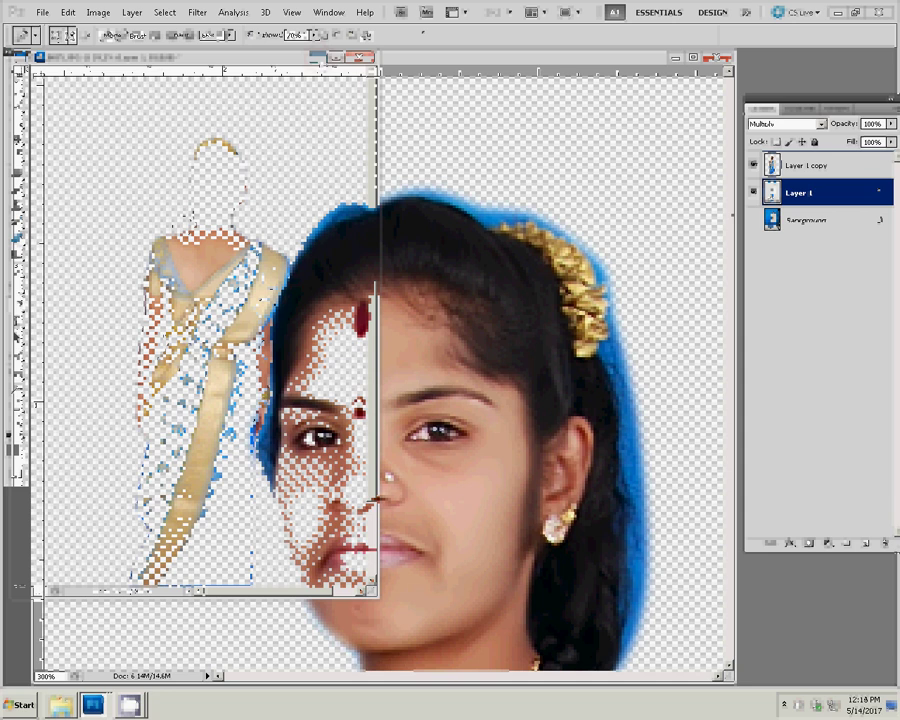
Step: Set the eraser to 100% opacity and flow, then erase the left hair-edge halo on Layer 1 copy
left_click(229, 35)
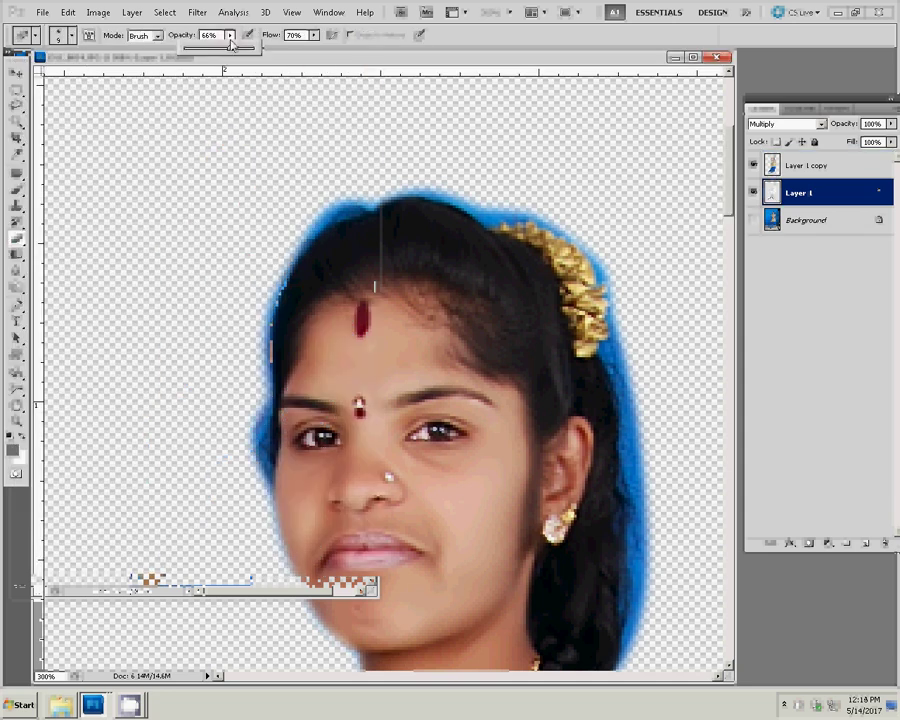
left_click_drag(229, 45, 262, 45)
left_click(314, 35)
left_click_drag(318, 55, 338, 48)
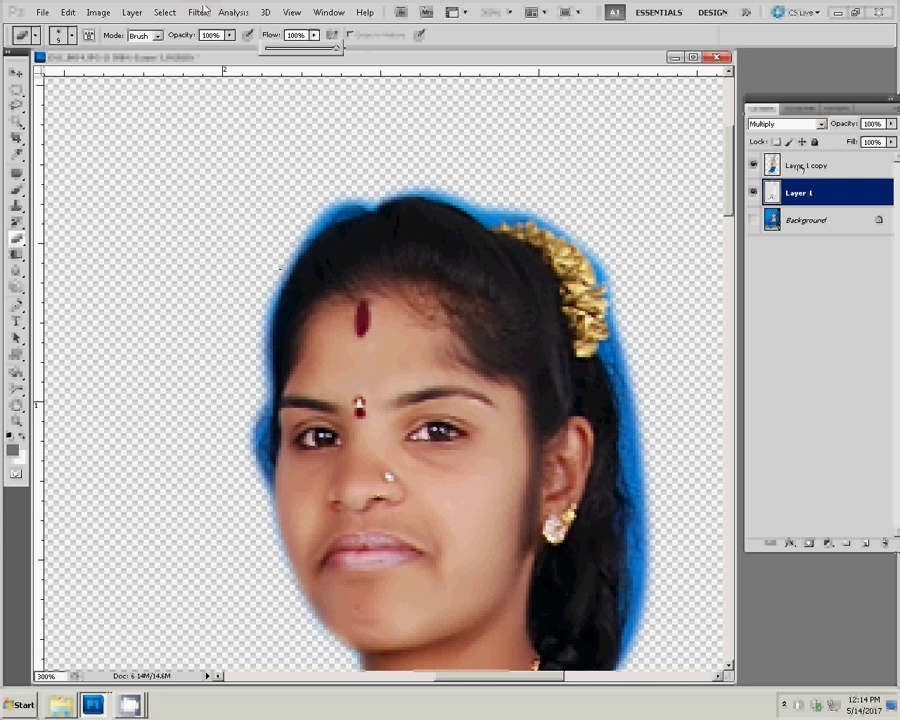
left_click(801, 167)
mouse_move(267, 299)
left_mouse_down()
mouse_move(255, 489)
mouse_move(261, 440)
left_mouse_up()
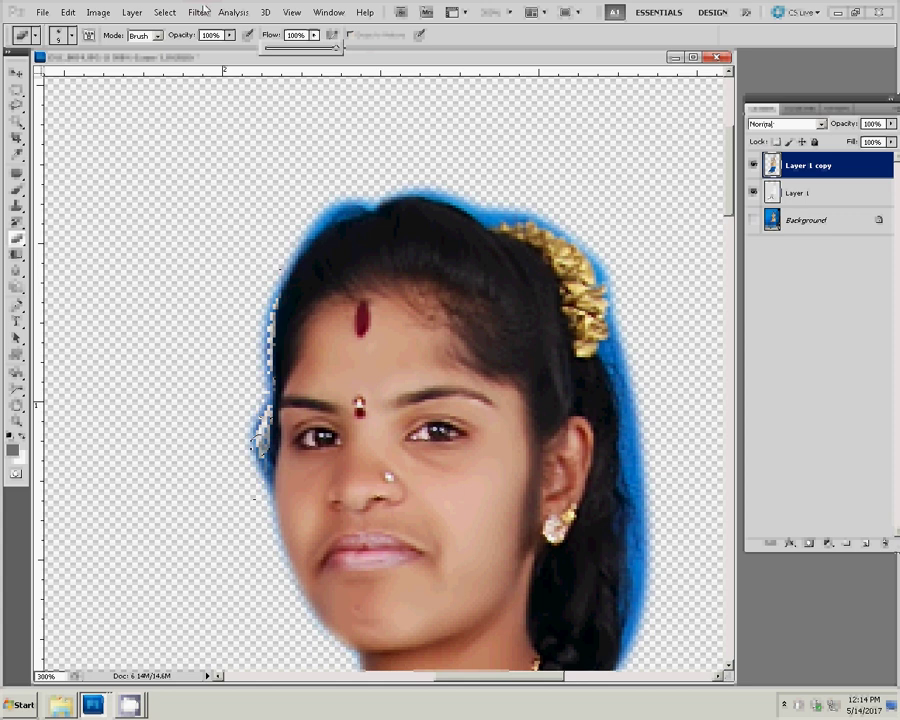
Step: Erase the blue fringe along the left, top and right hair edges of Layer 1 copy
left_click_drag(257, 489, 272, 303)
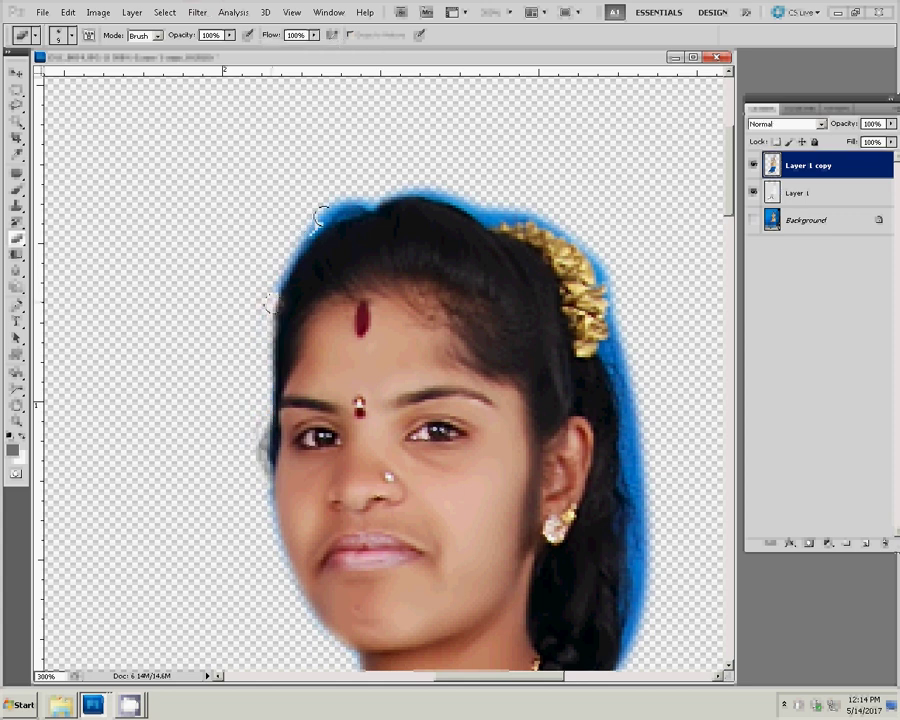
mouse_move(322, 217)
left_mouse_down()
mouse_move(430, 190)
mouse_move(490, 220)
mouse_move(484, 208)
mouse_move(583, 241)
mouse_move(603, 265)
mouse_move(621, 312)
mouse_move(615, 320)
left_mouse_up()
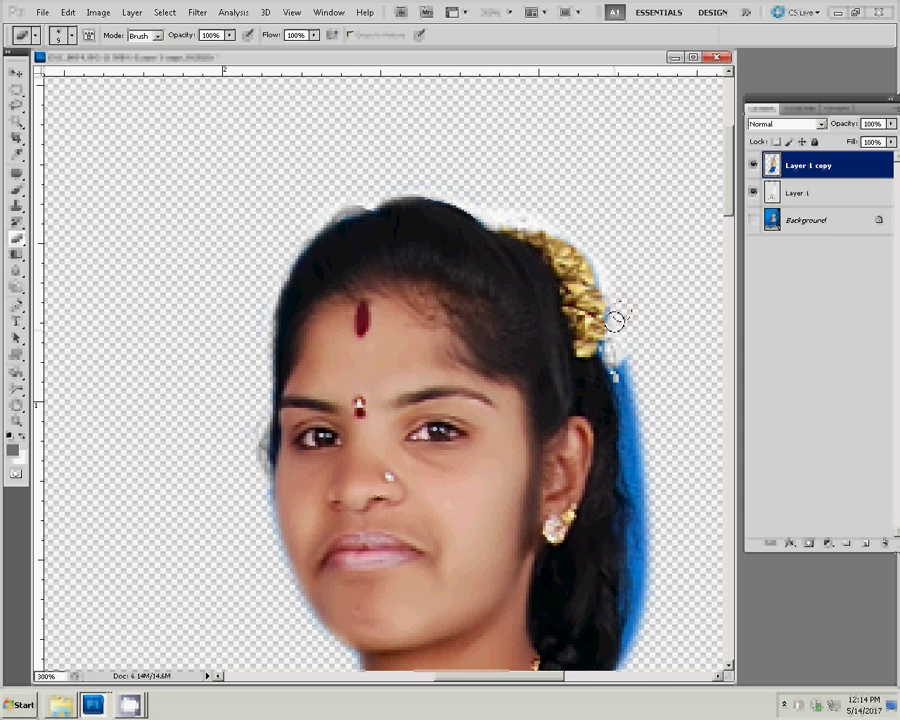
key("bracketright")
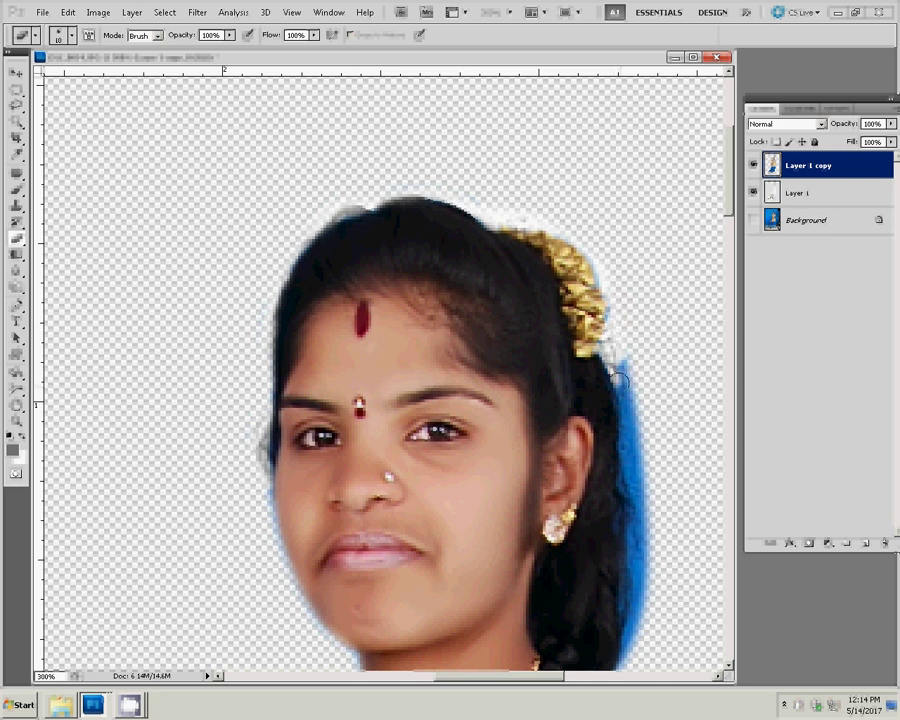
mouse_move(621, 379)
left_mouse_down()
mouse_move(636, 442)
mouse_move(638, 545)
mouse_move(621, 375)
mouse_move(610, 445)
left_mouse_up()
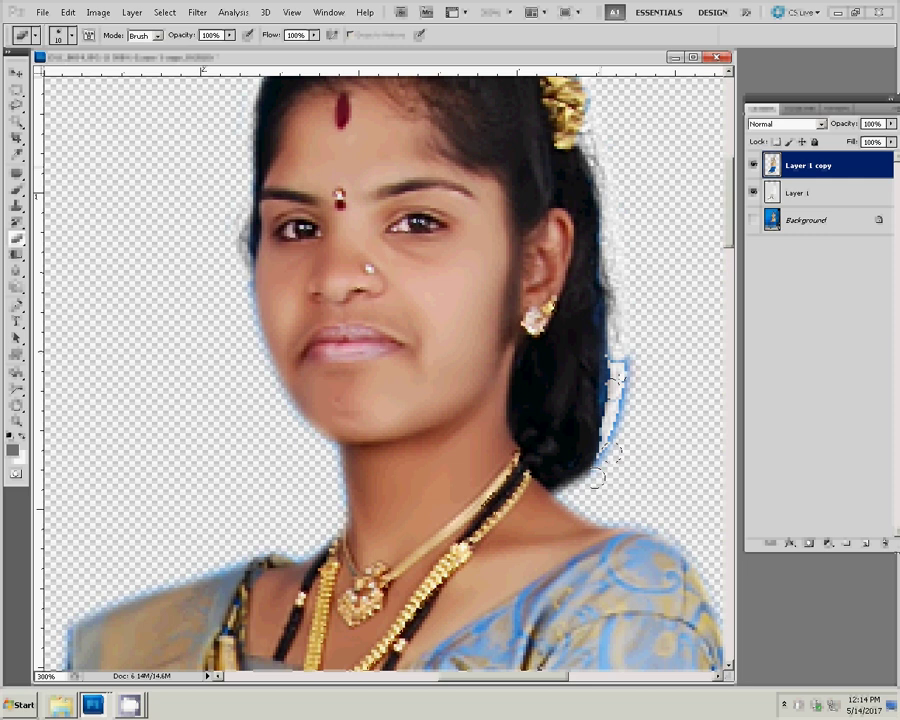
Step: Fit the image on screen and link Layer 1 with Layer 1 copy
key("z")
right_click(463, 312)
left_click(494, 319)
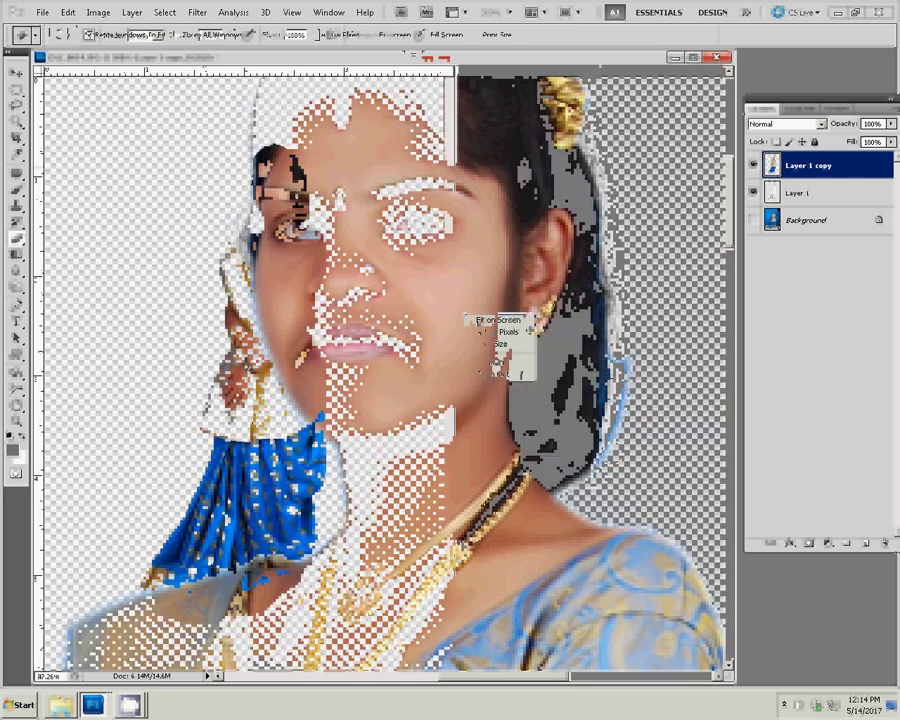
left_click(806, 195)
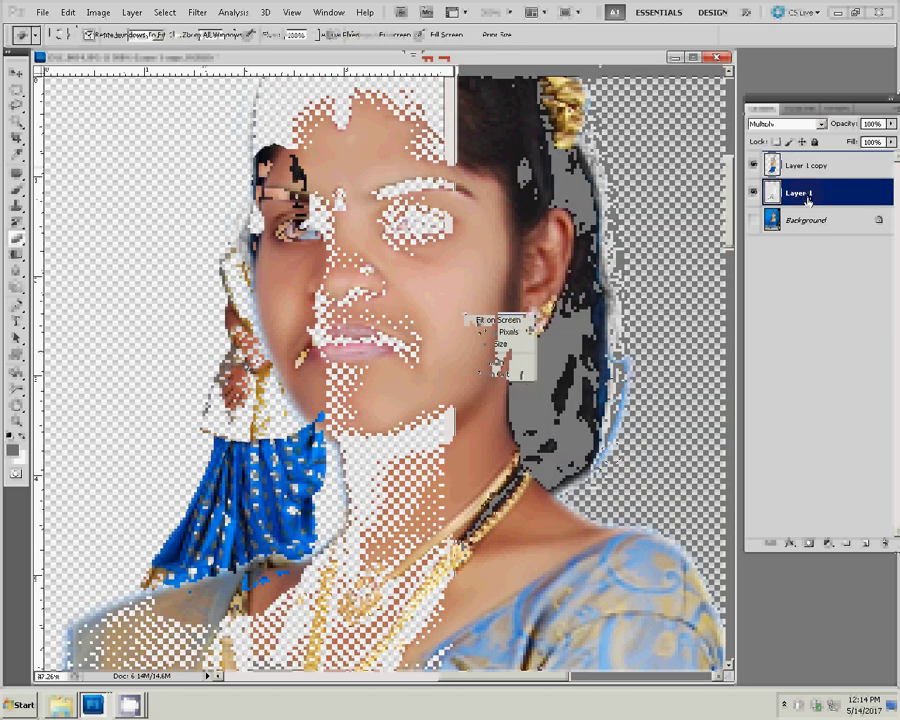
left_click(806, 165, "ctrl")
left_click(770, 543)
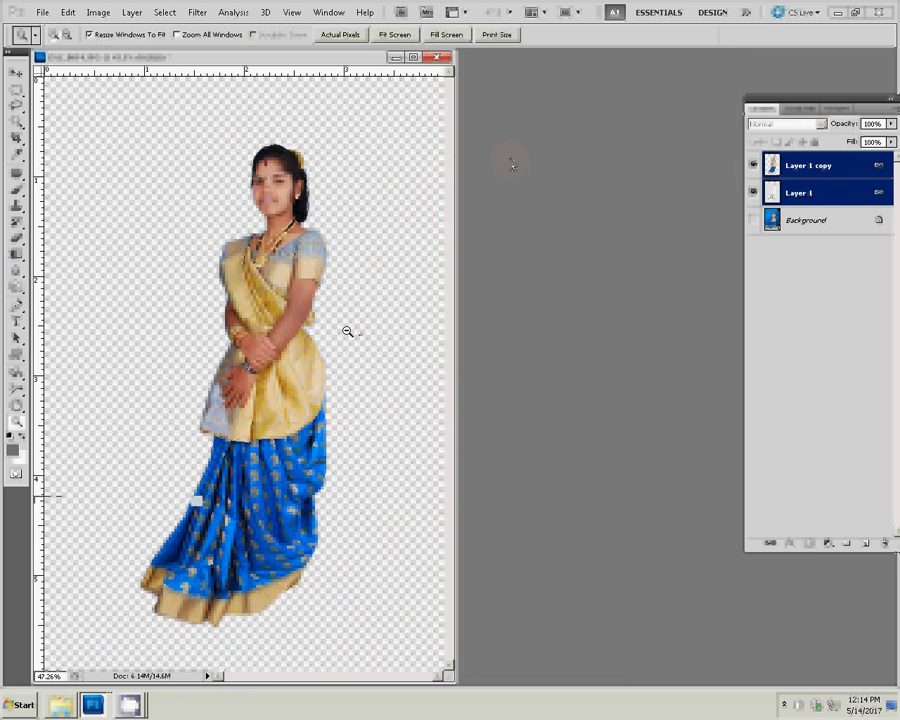
Step: Zoom out to see the whole figure and open the Windows Start menu
left_click(347, 332, "alt")
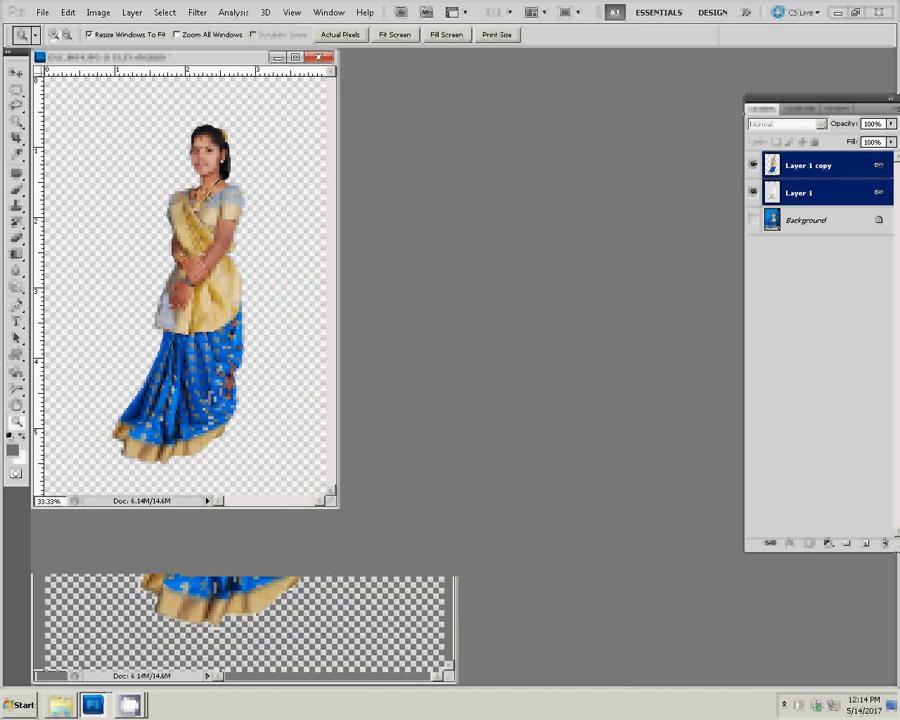
left_click(61, 705)
left_click(61, 705)
left_click(20, 705)
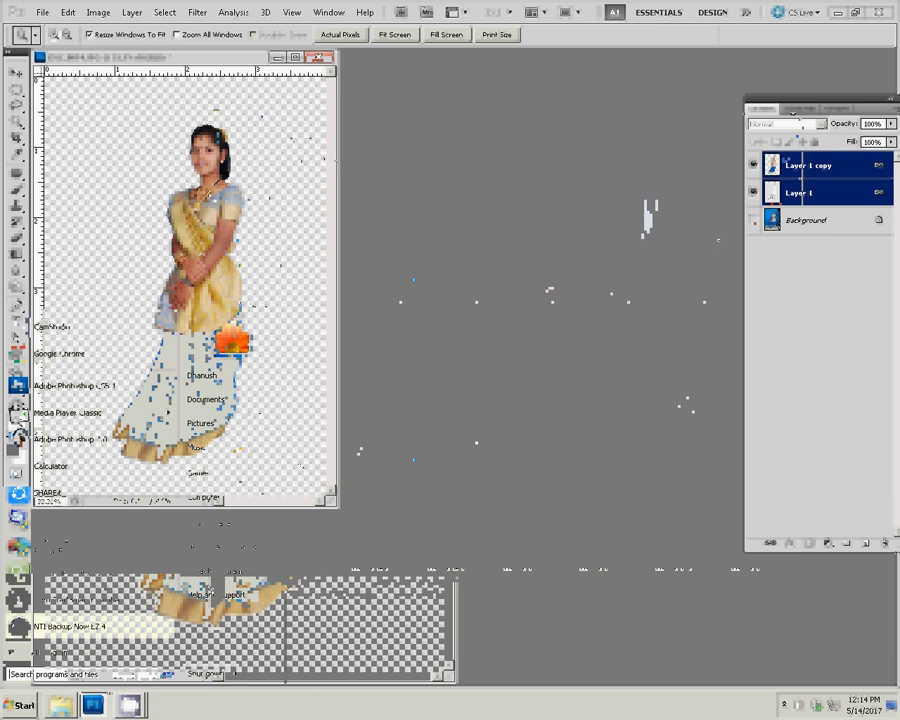
Step: Browse drive D: into the Backgrounds folder and look inside All garound
left_click(213, 499)
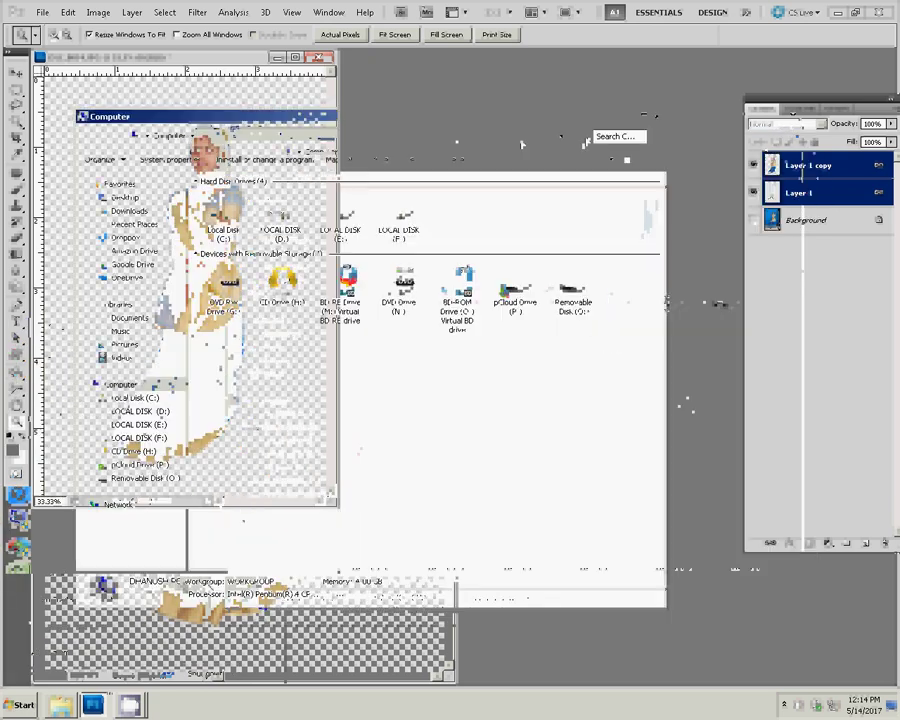
left_click(145, 411)
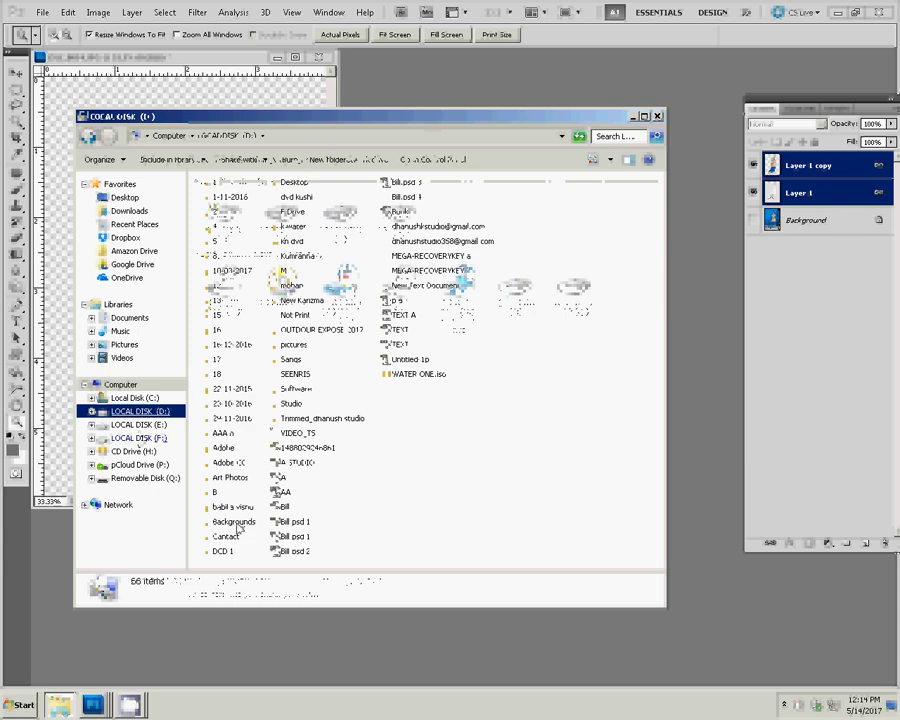
double_click(236, 522)
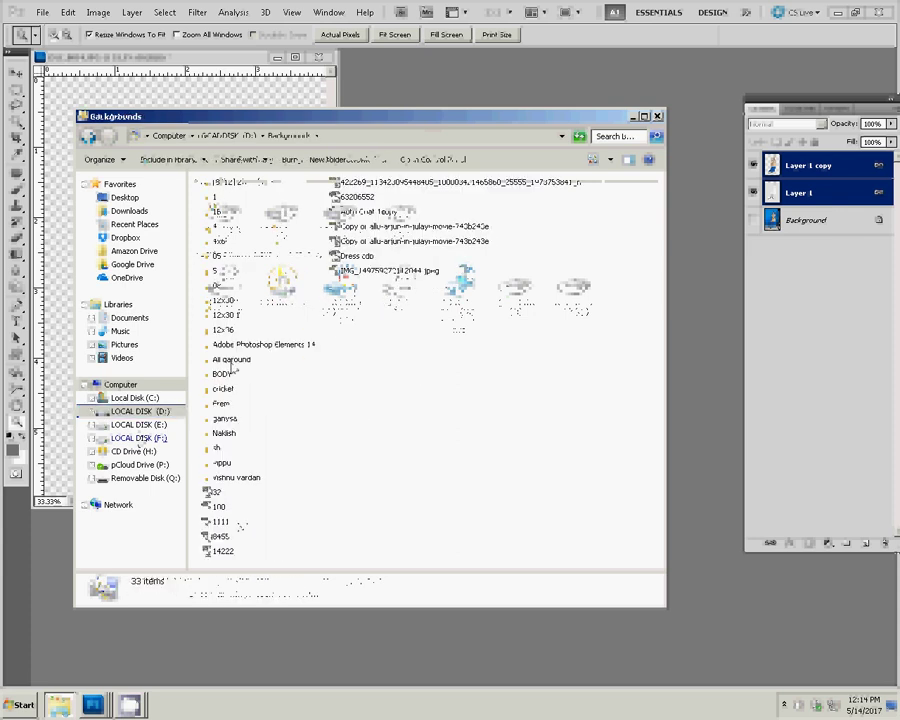
double_click(232, 362)
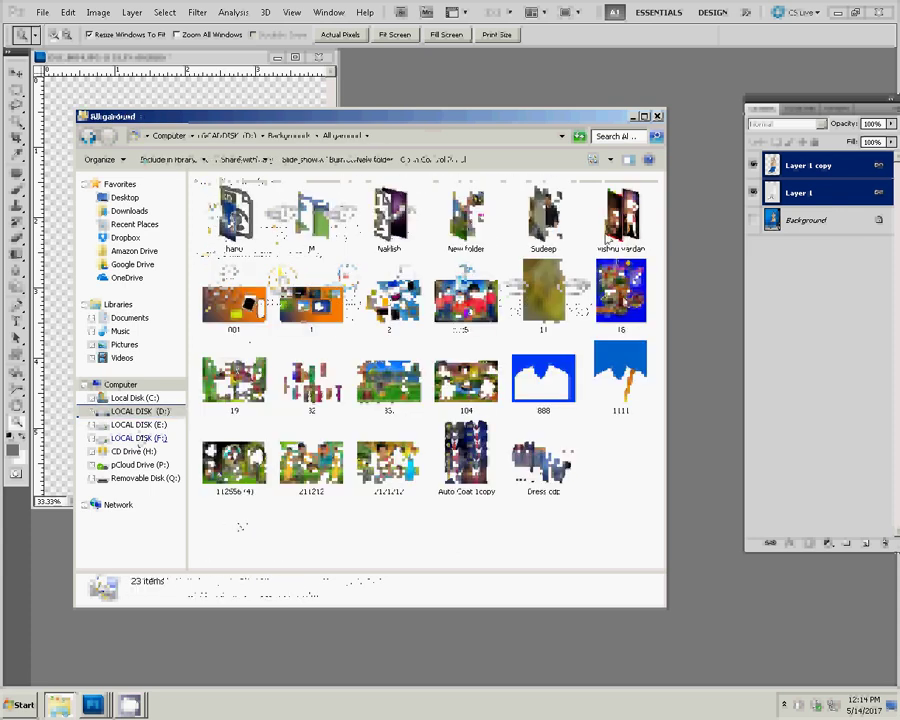
key("Down")
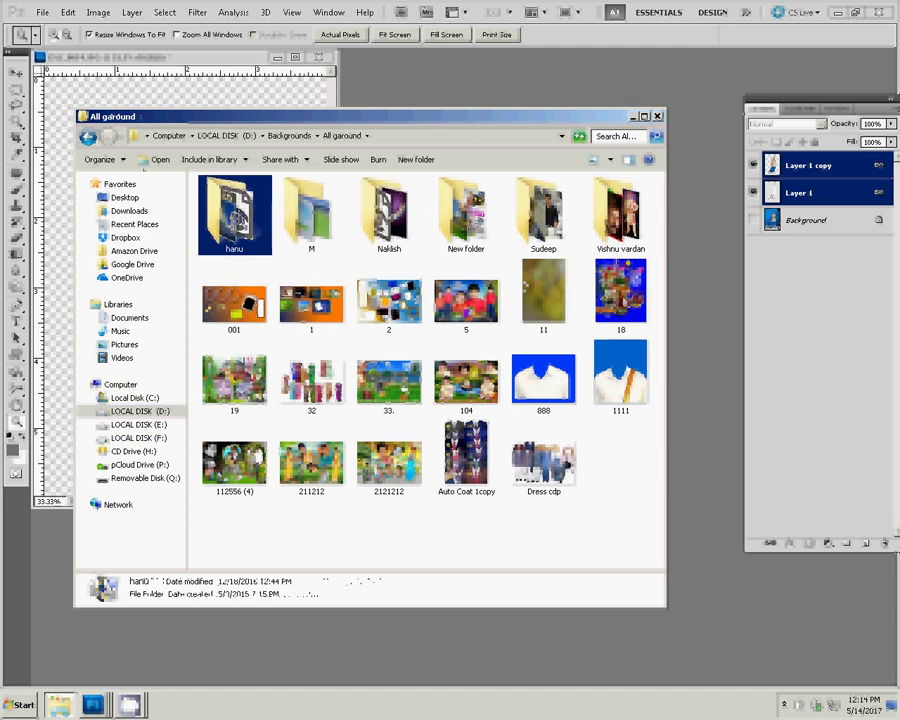
Step: Open the hanu backgrounds folder and drag the 1004 design toward Photoshop
left_click(88, 137)
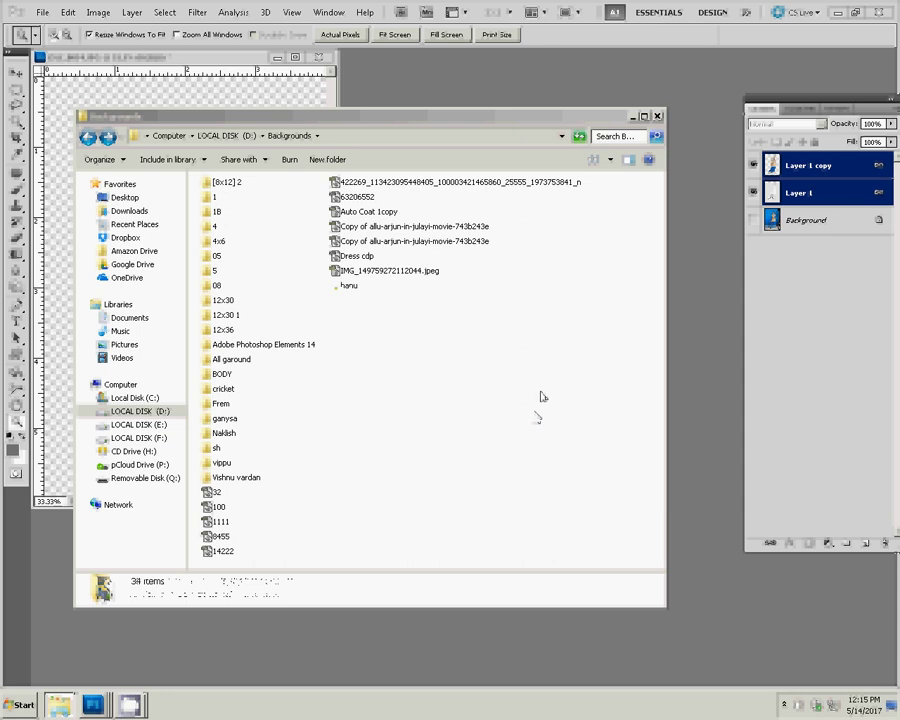
left_click(221, 433)
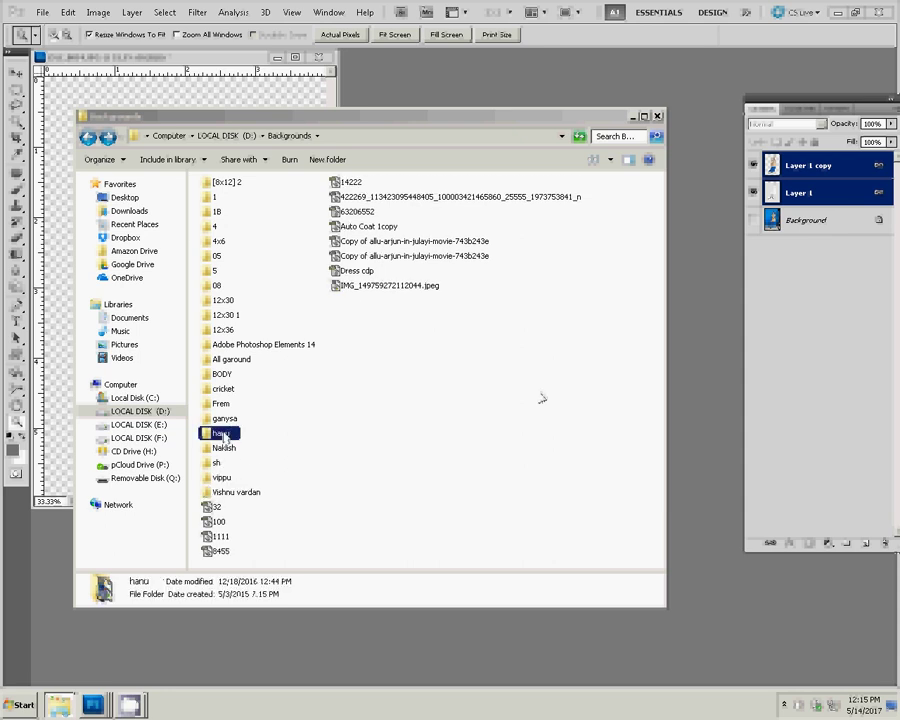
double_click(224, 437)
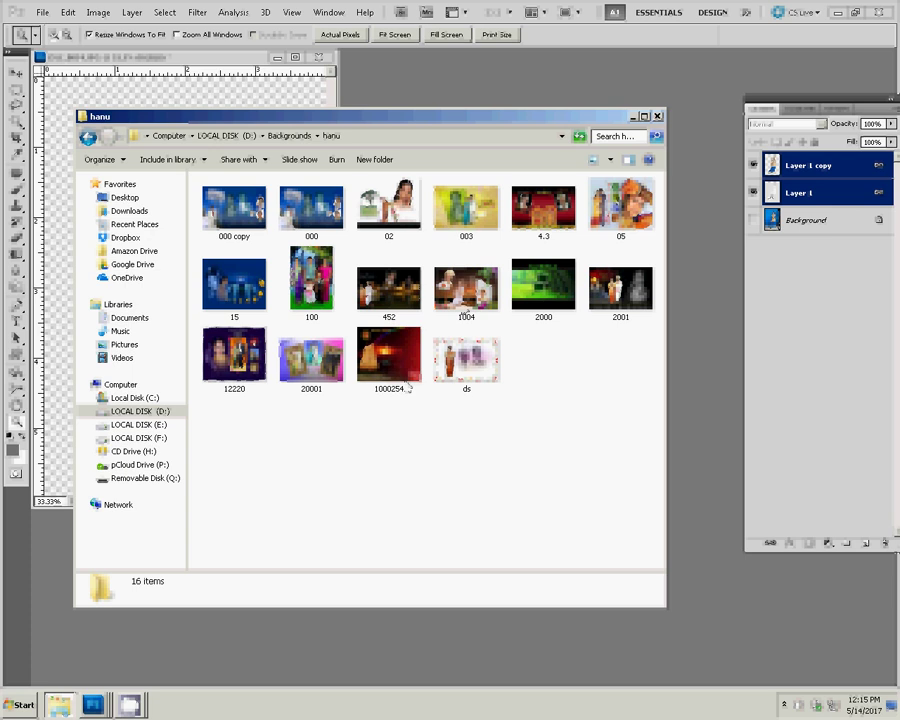
left_click_drag(464, 300, 643, 478)
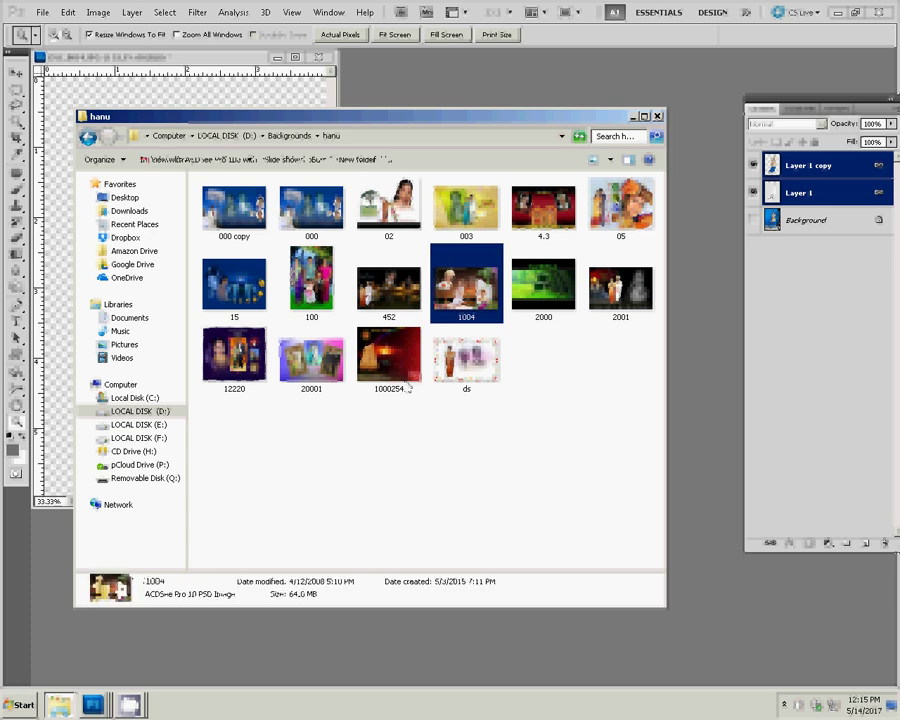
Step: Open 1004.psd in Photoshop and fit the sunset background on screen
left_click_drag(408, 388, 701, 435)
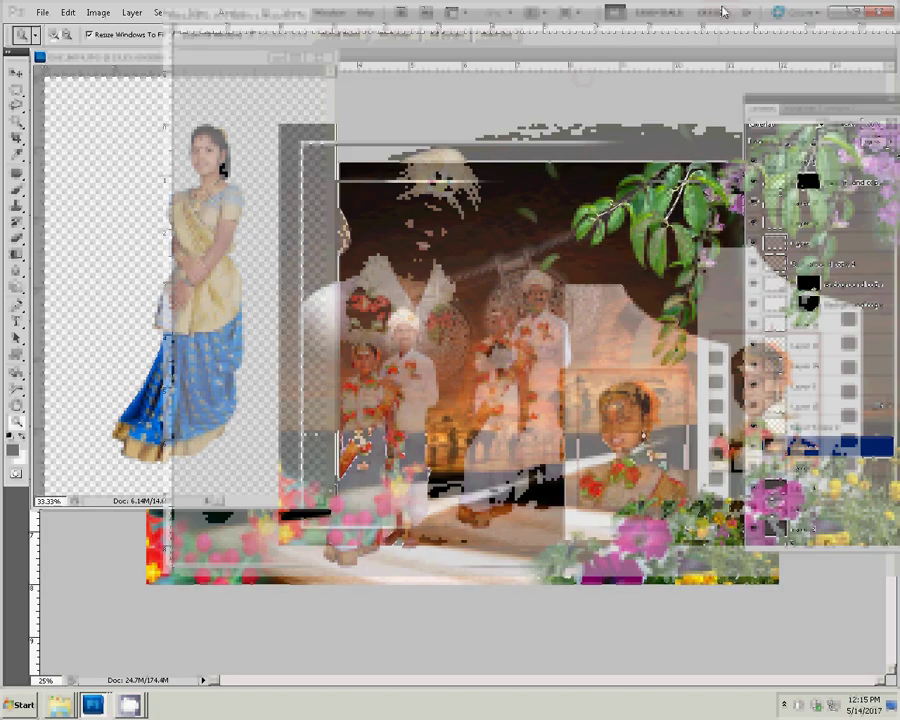
right_click(460, 270)
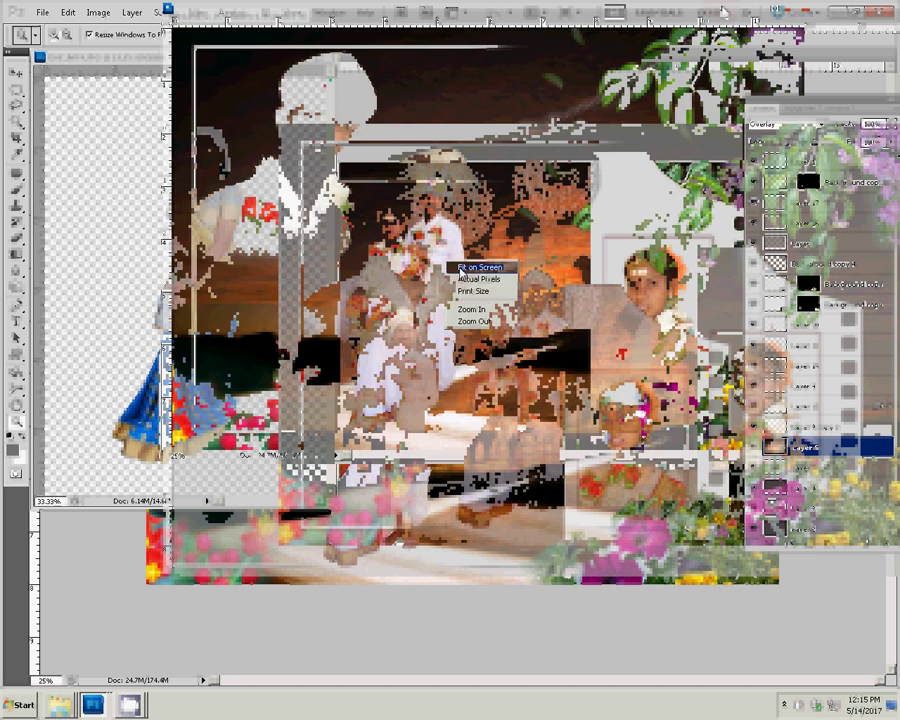
left_click(462, 268)
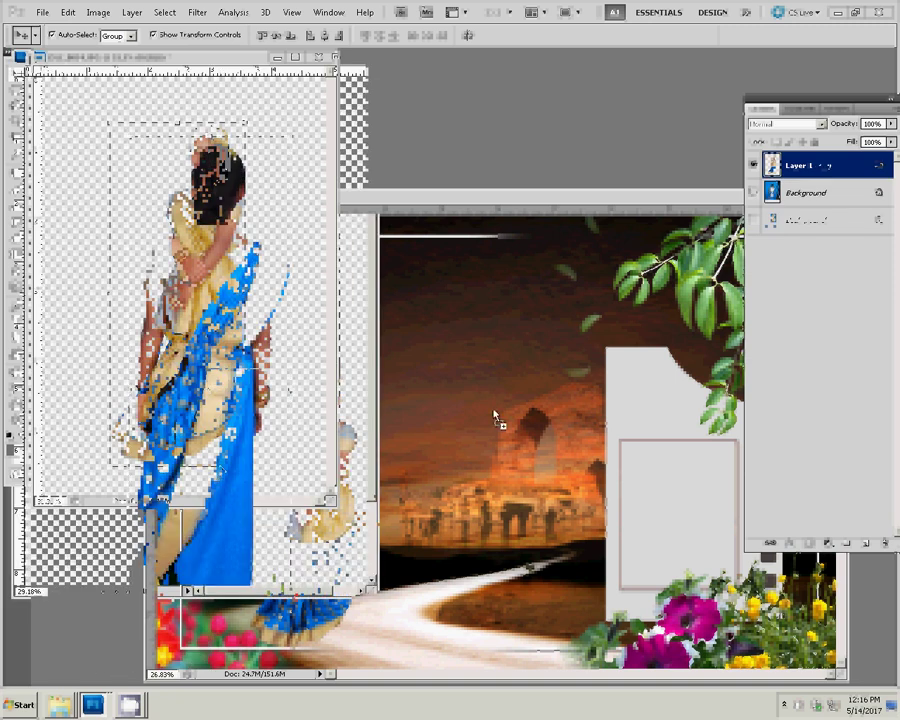
Step: Copy the back-view woman layer into 1004.psd and fit the composition on screen
left_click_drag(494, 418, 494, 414)
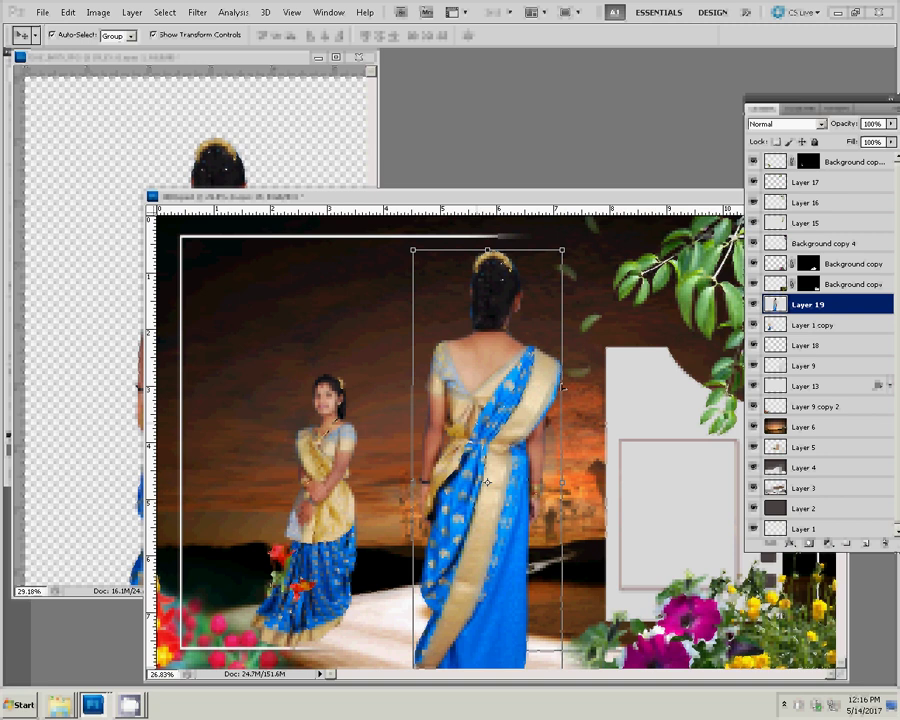
key("z")
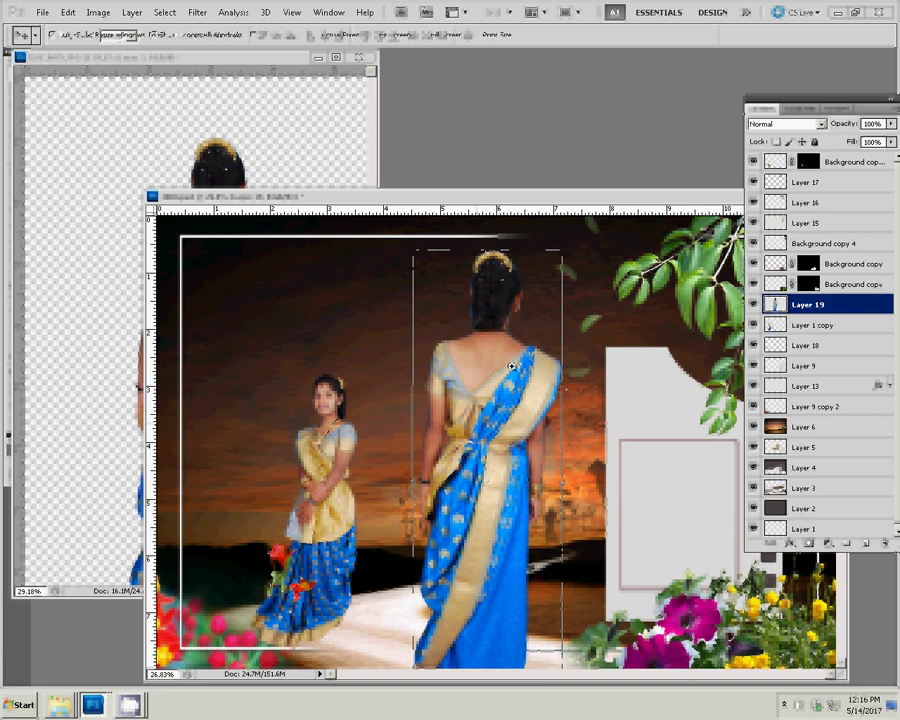
right_click(514, 369)
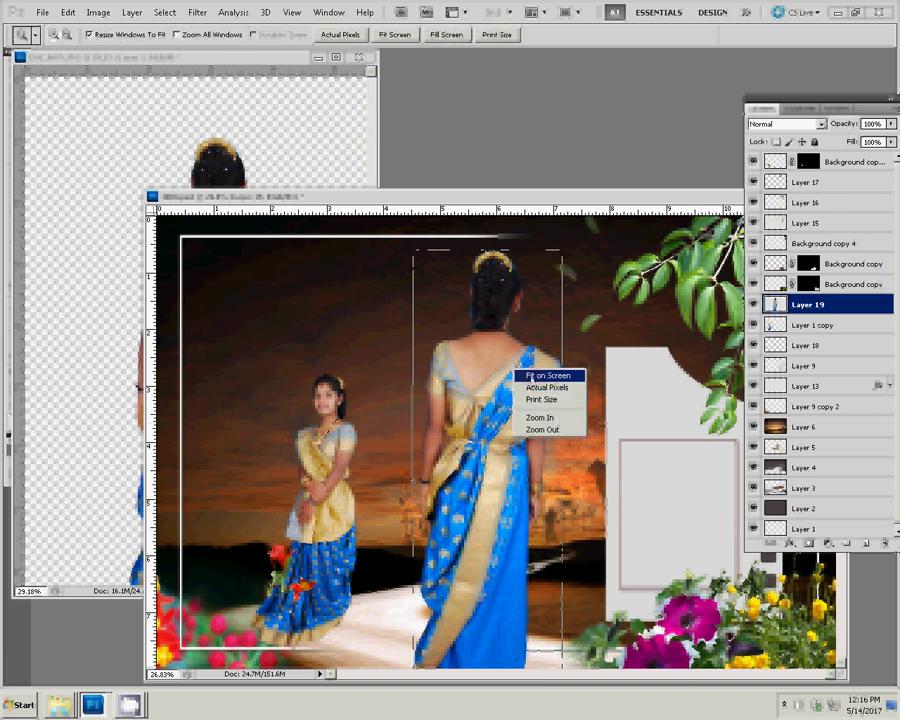
left_click(529, 376)
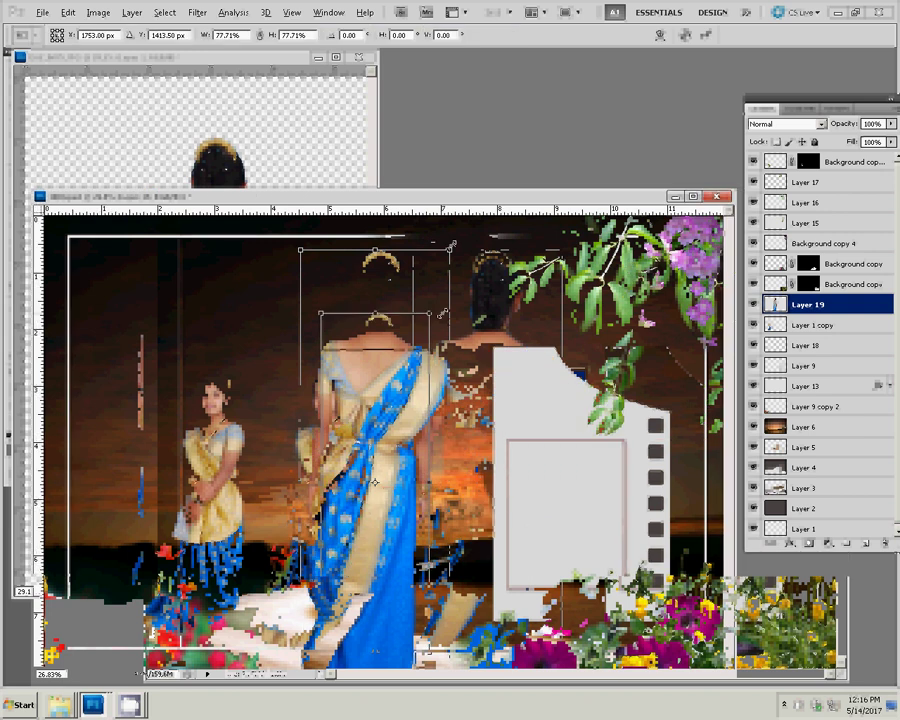
Step: Scale the back-view woman to about 72.59% and move her up-left beside the girl
mouse_move(452, 244)
left_mouse_down()
mouse_move(443, 313)
mouse_move(452, 297)
left_mouse_up()
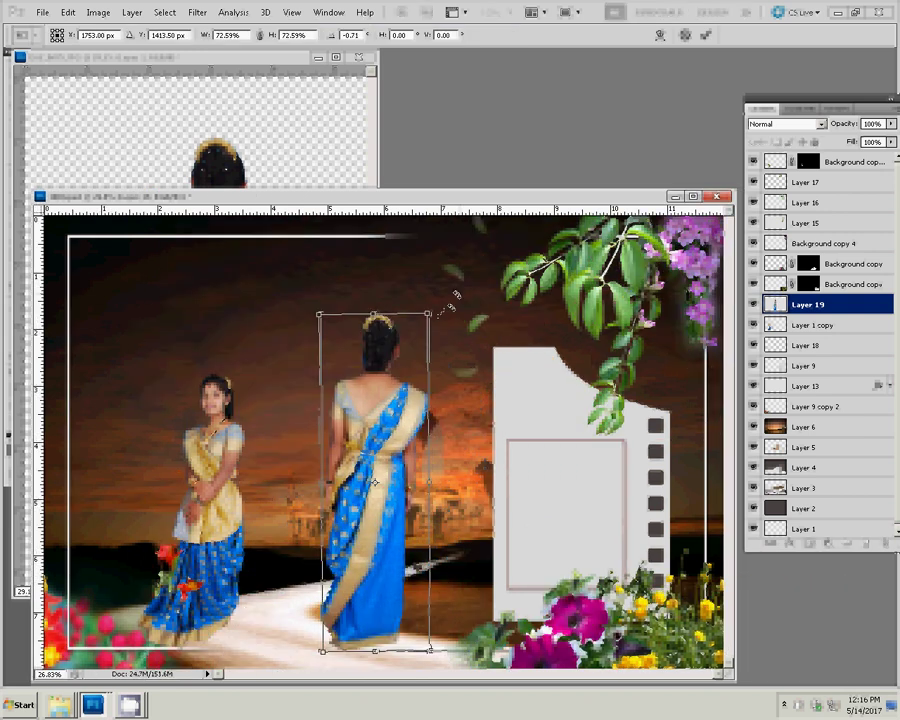
key("Return")
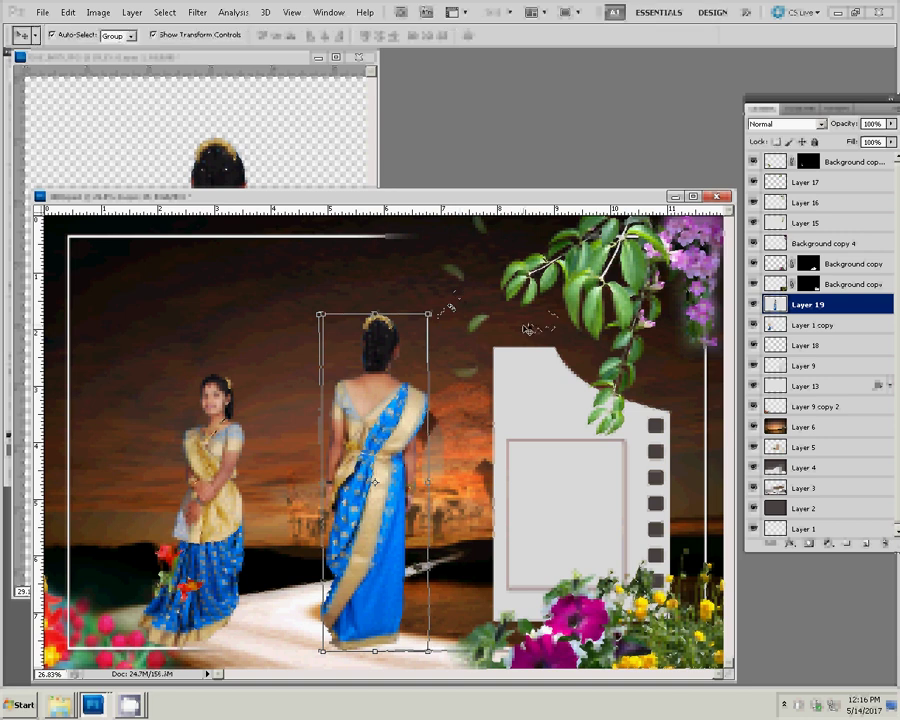
left_click_drag(389, 393, 309, 363)
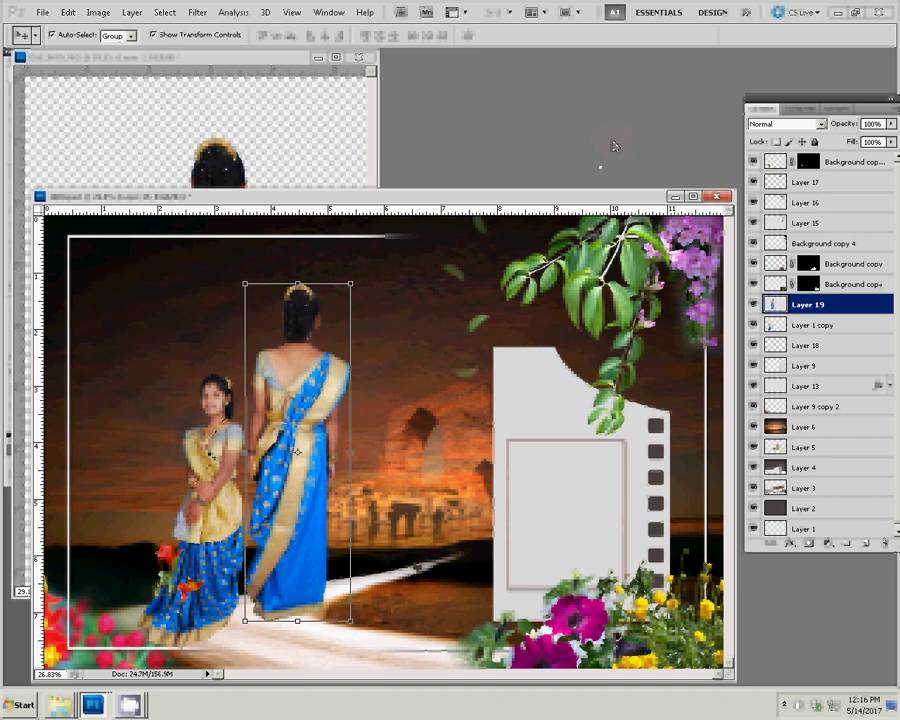
Step: Scale the girl's Layer 1 copy to about 151% and raise it above Layer 15
left_click(199, 465)
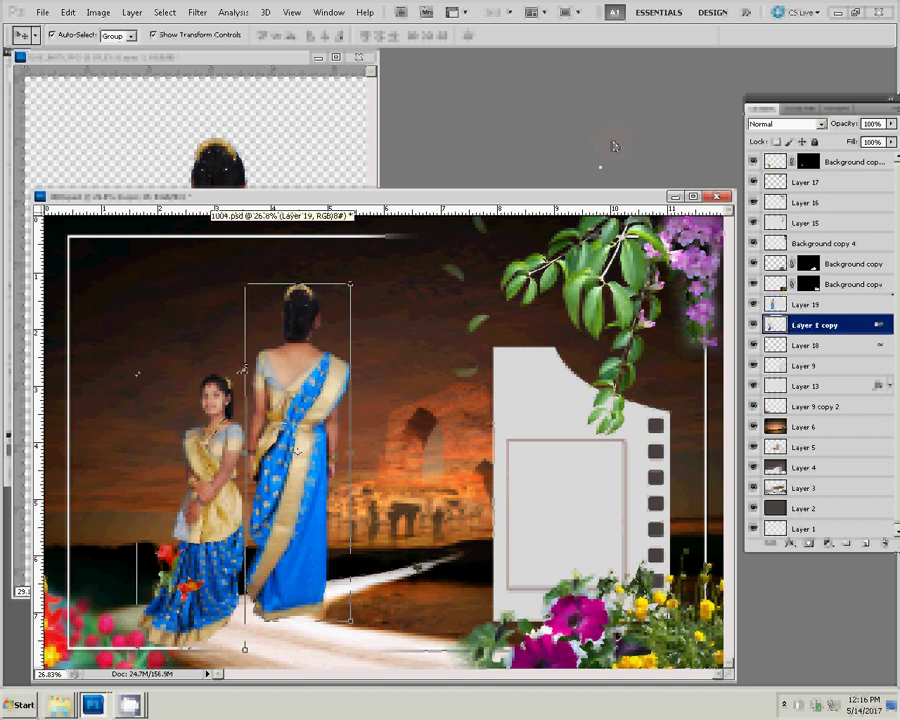
key("ctrl+t")
left_click_drag(295, 307, 296, 310)
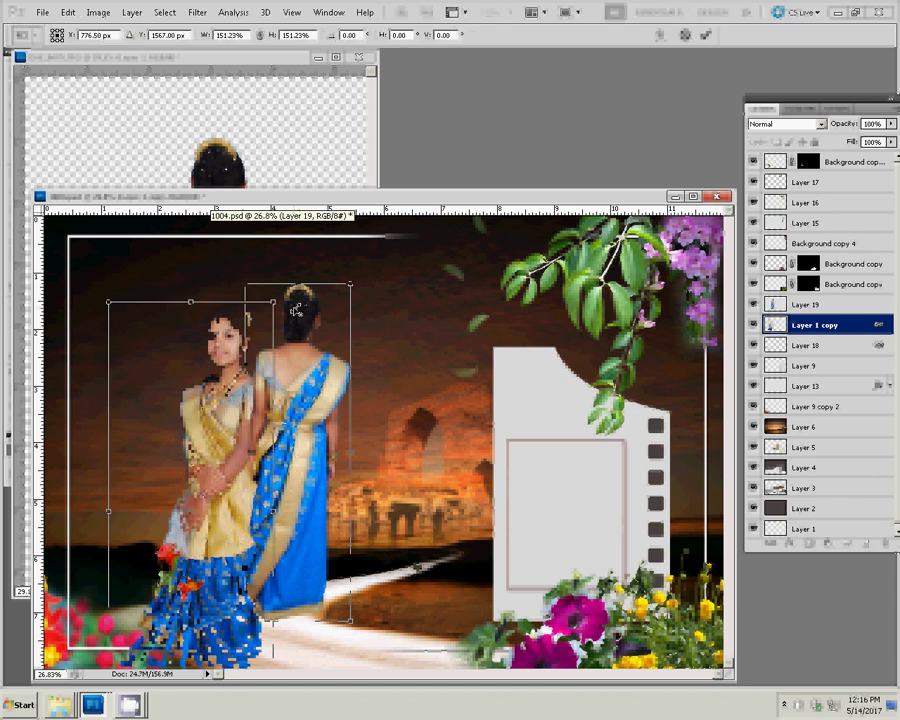
key("Return")
key("ctrl+bracketright")
key("ctrl+bracketright")
key("ctrl+bracketright")
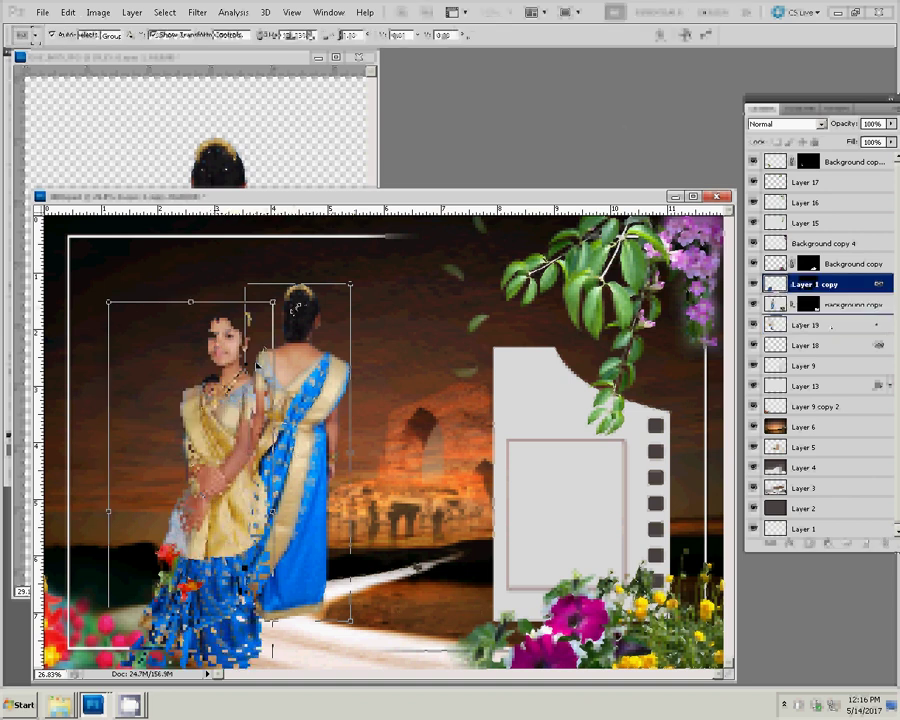
key("ctrl+bracketright")
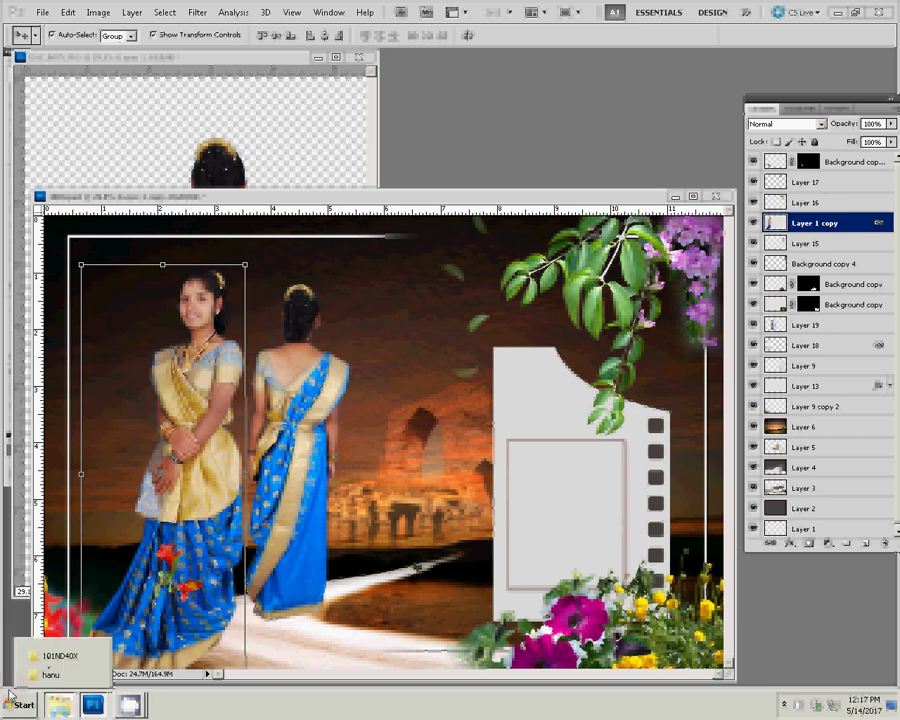
Step: Browse the Desktop wedding photos folder, its psd and New folder subfolders
left_click(55, 656)
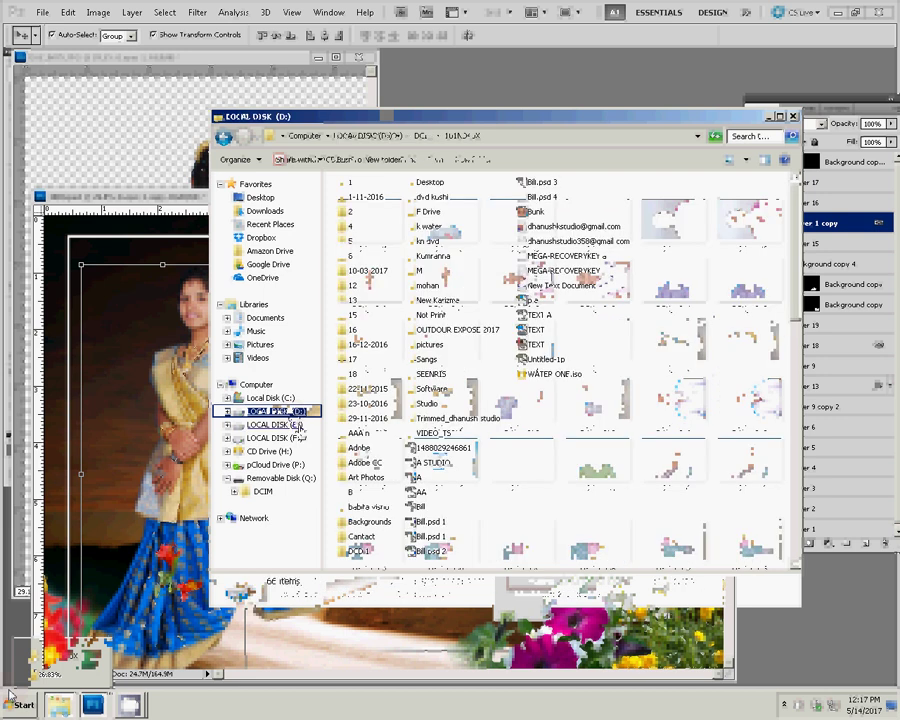
left_click(262, 199)
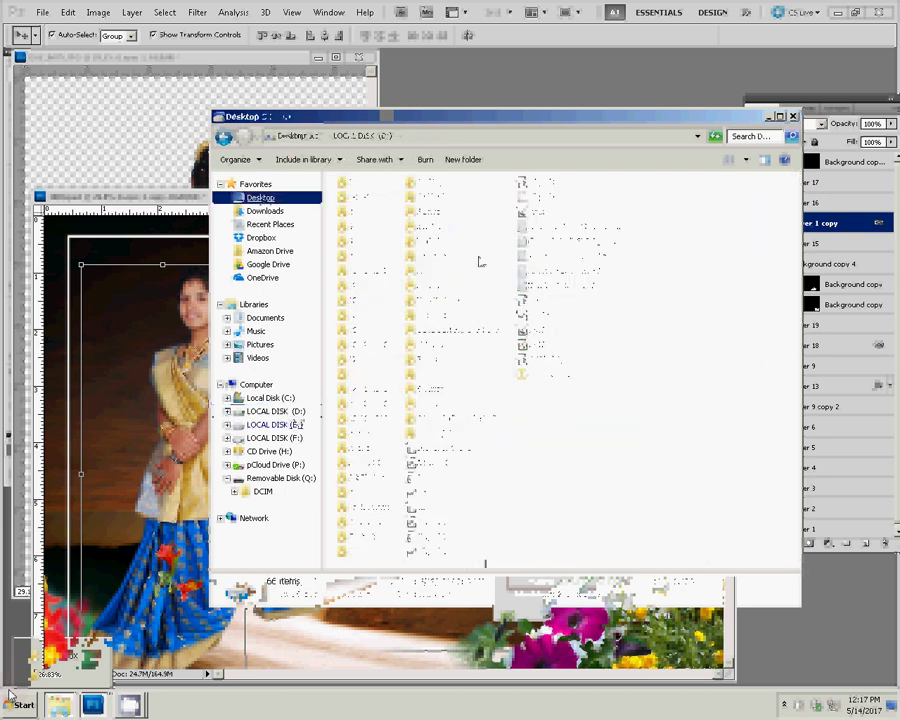
left_click(575, 199)
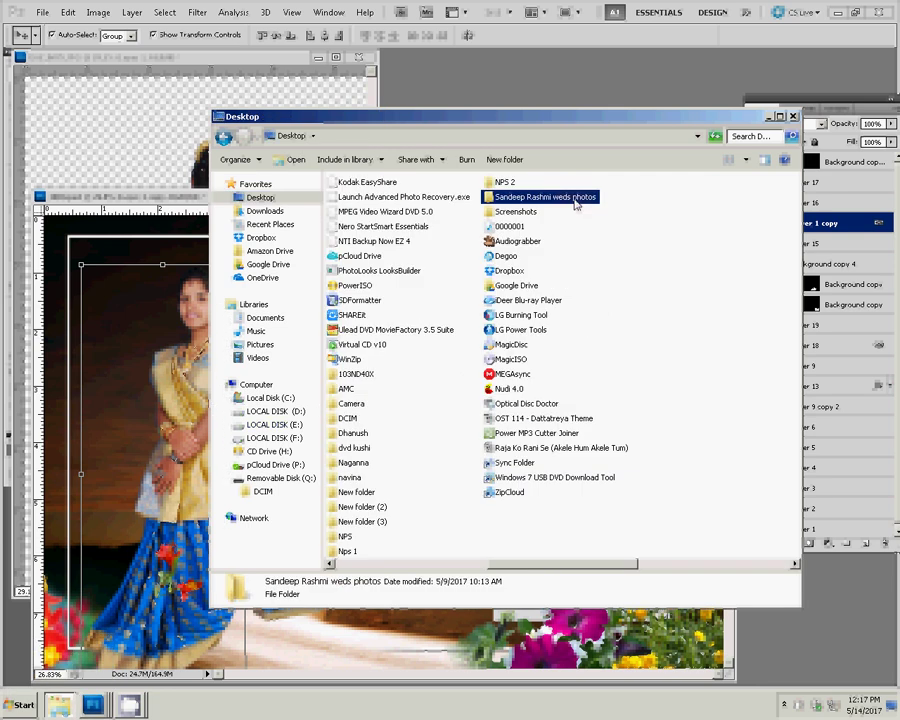
double_click(576, 200)
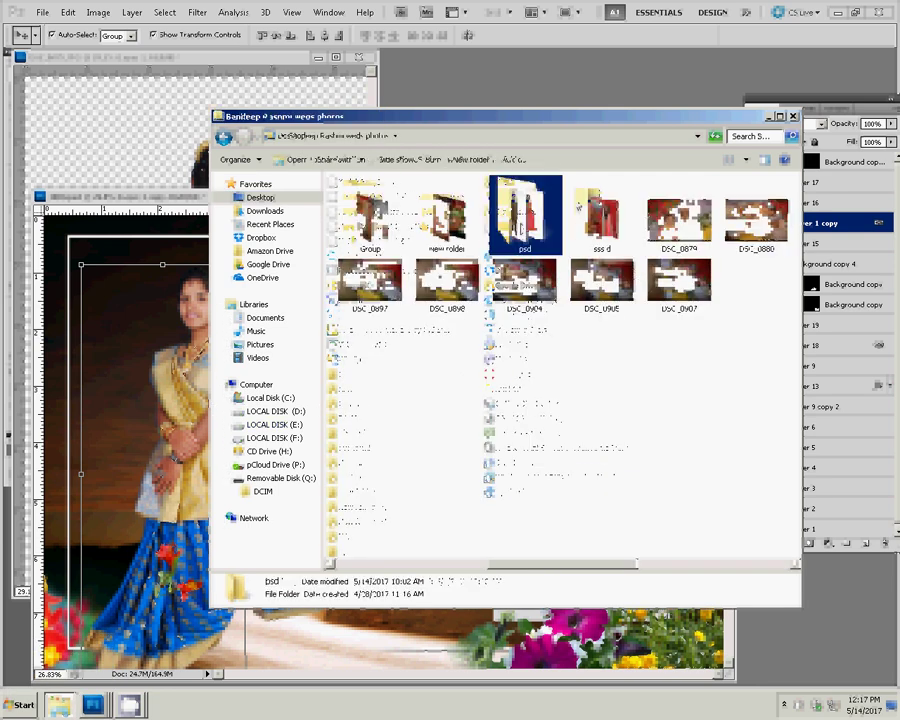
double_click(537, 232)
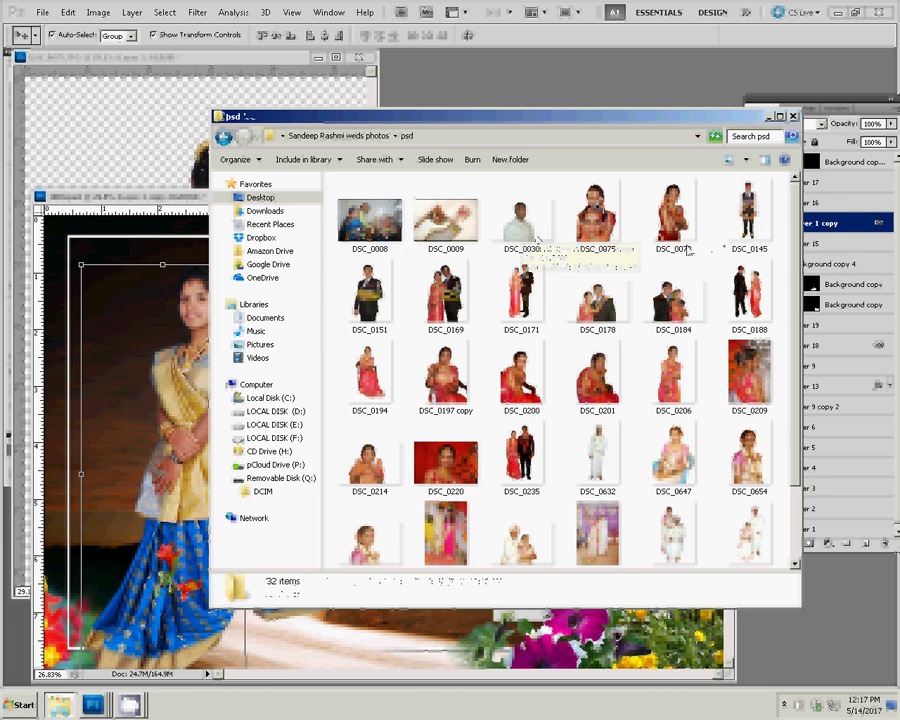
key("BackSpace")
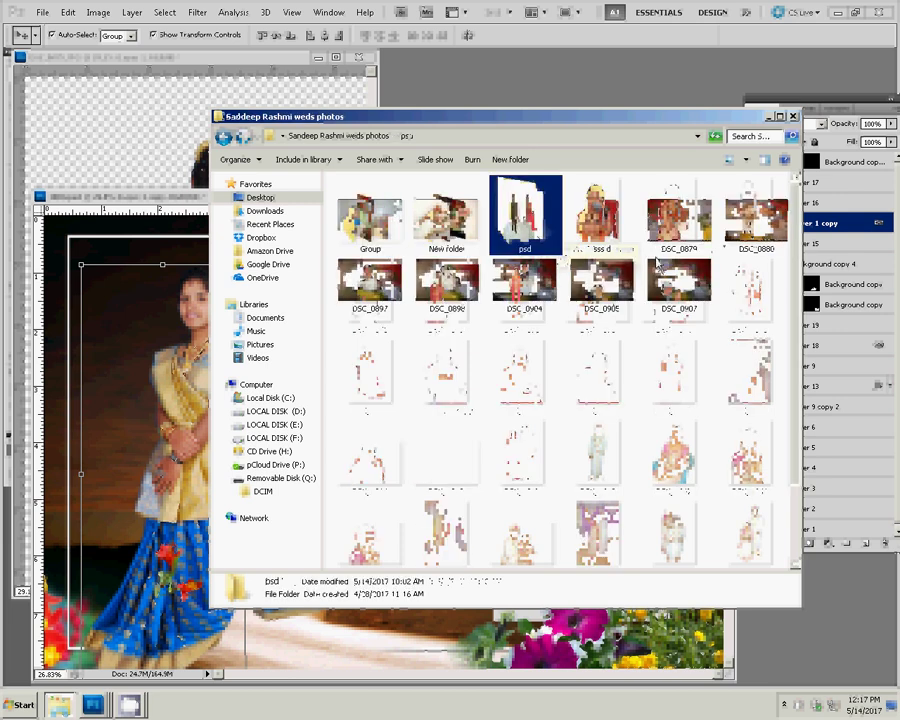
double_click(460, 232)
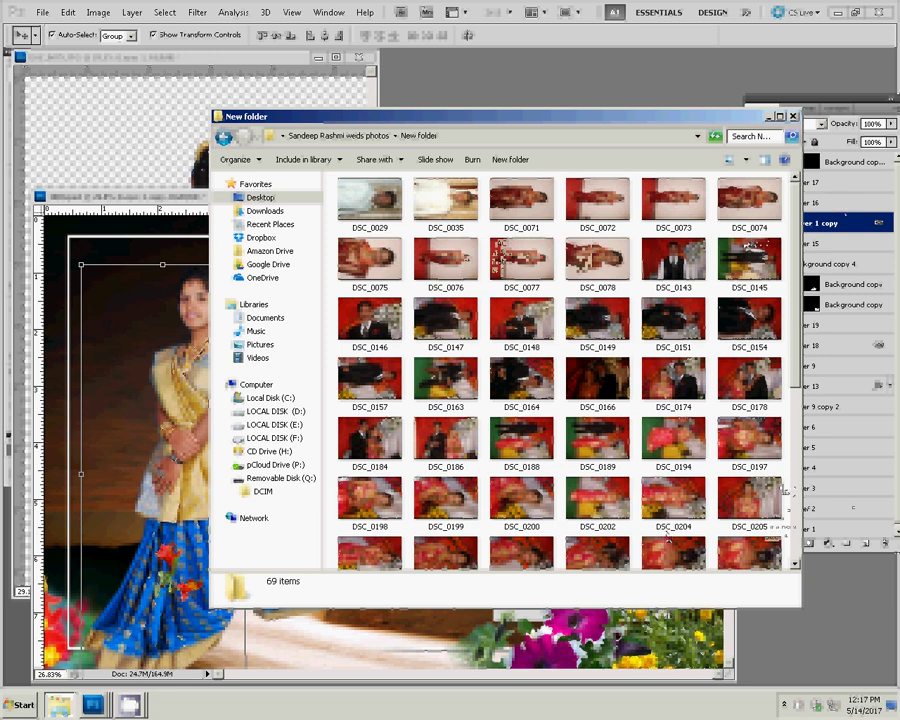
scroll(773, 489, "down", 3)
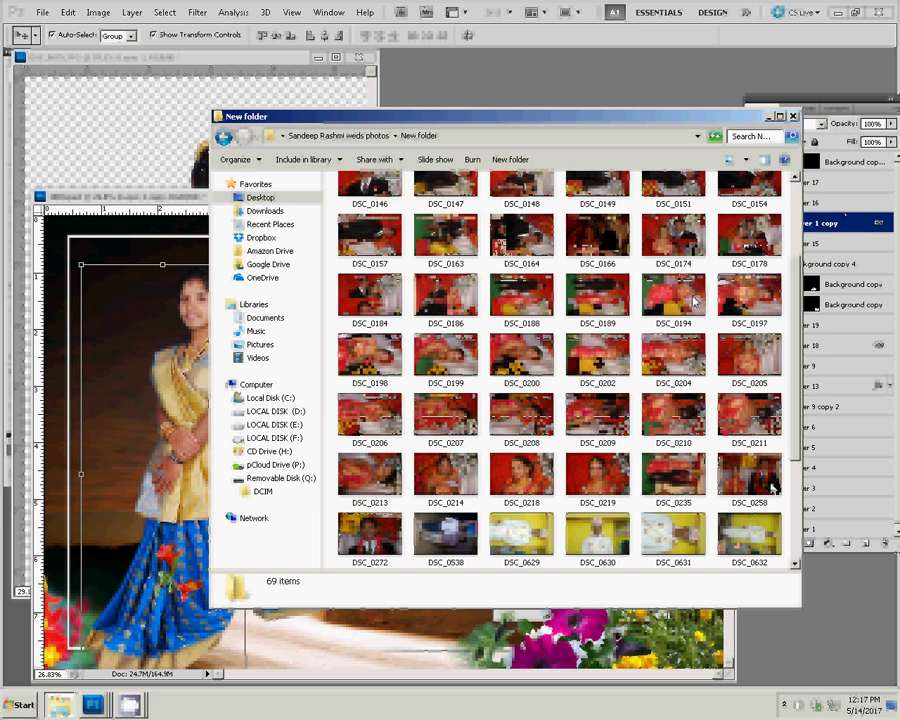
Step: Navigate D:\OUTDOUR EXPOSE 2017\5-5-2017 into DCIM and open the 106ND750 folder
left_click(274, 411)
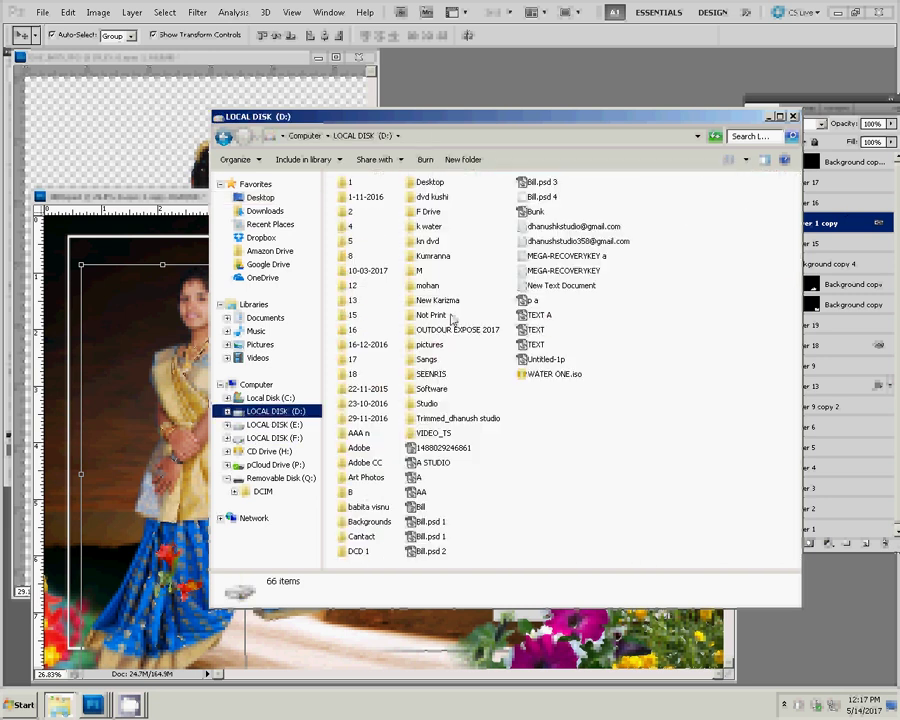
double_click(456, 329)
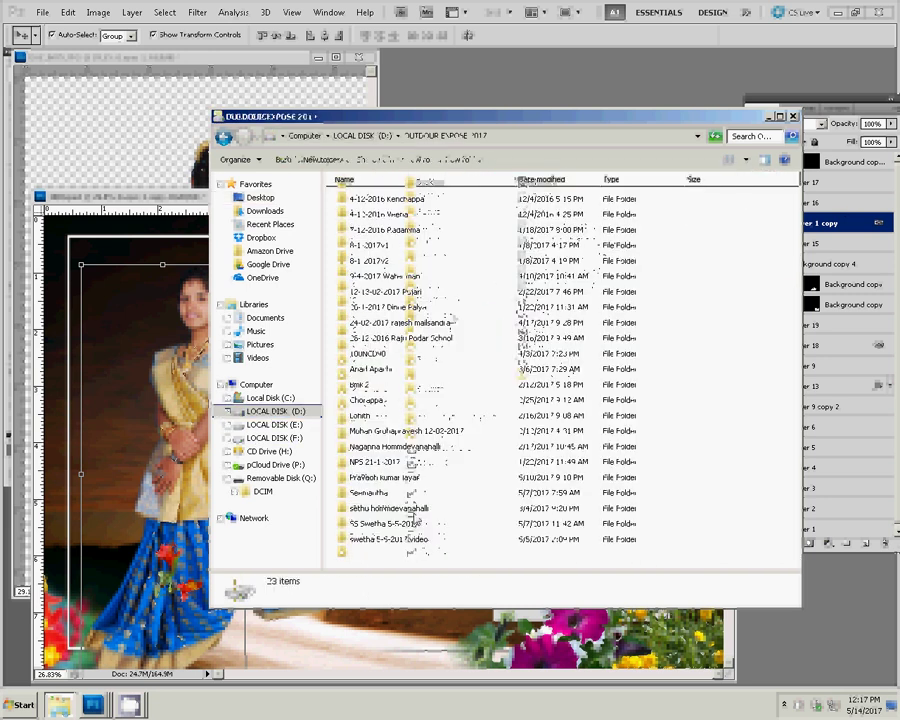
double_click(385, 523)
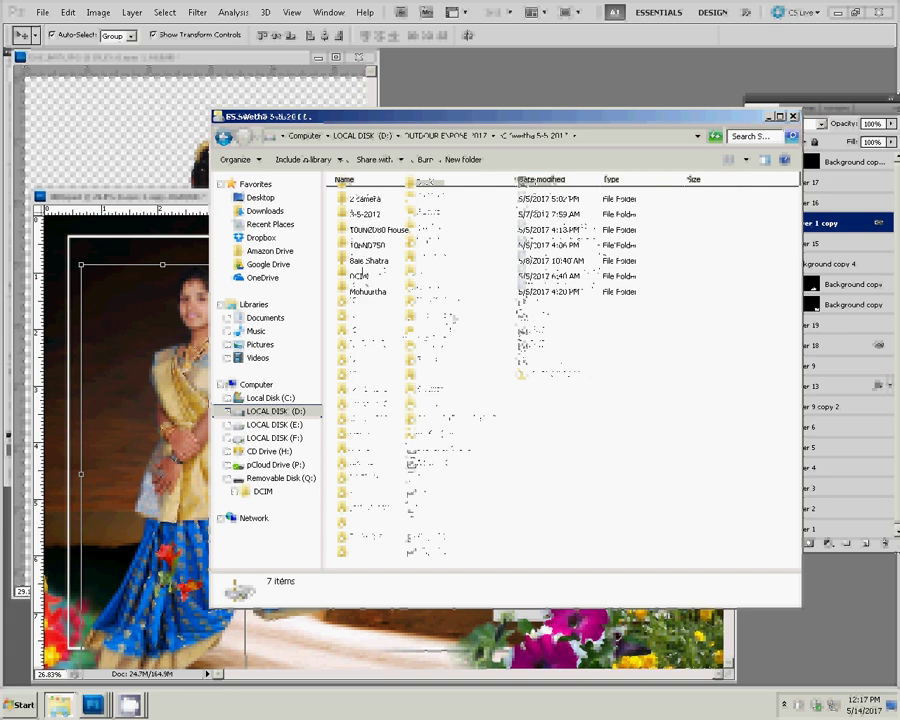
double_click(362, 261)
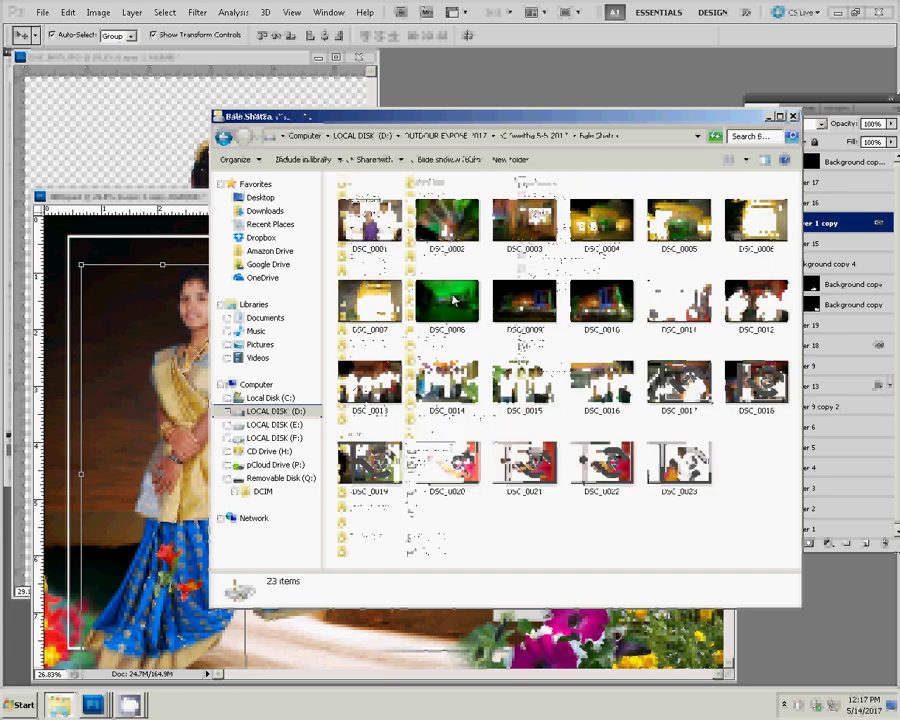
key("BackSpace")
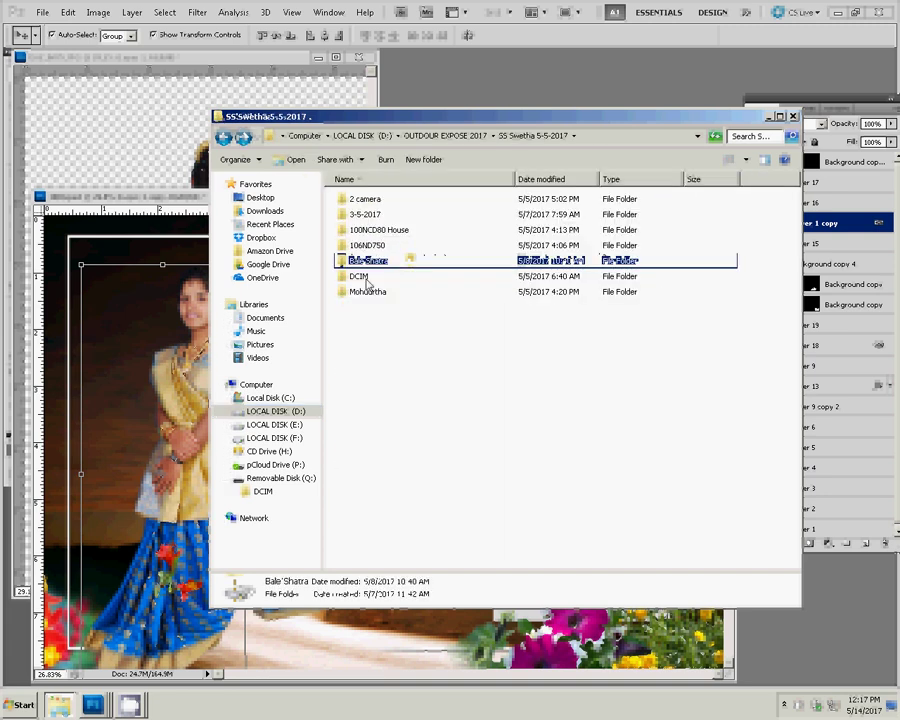
double_click(362, 222)
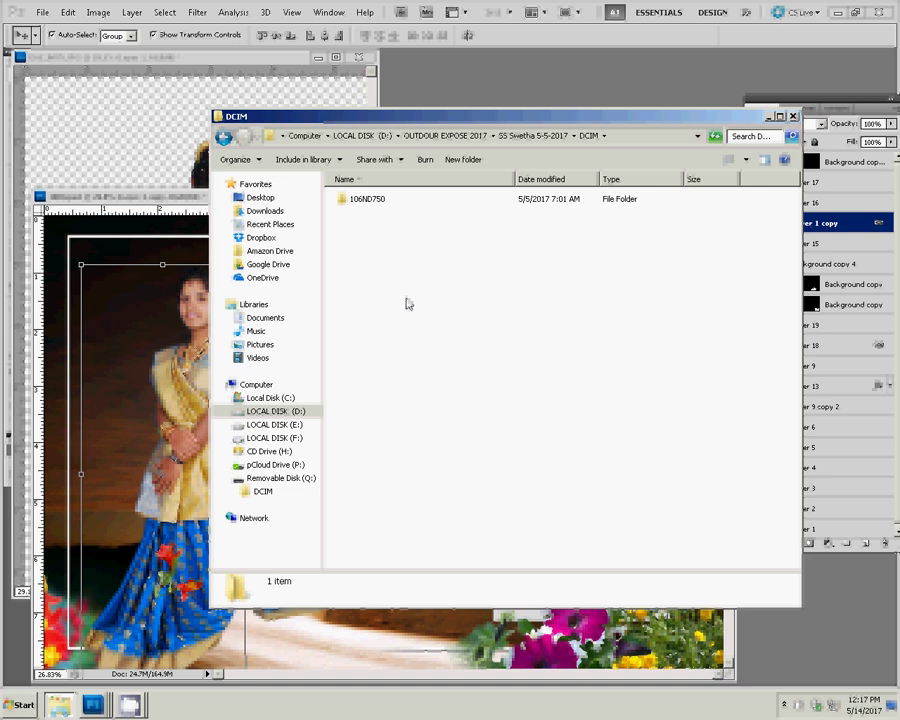
key("Down")
key("Return")
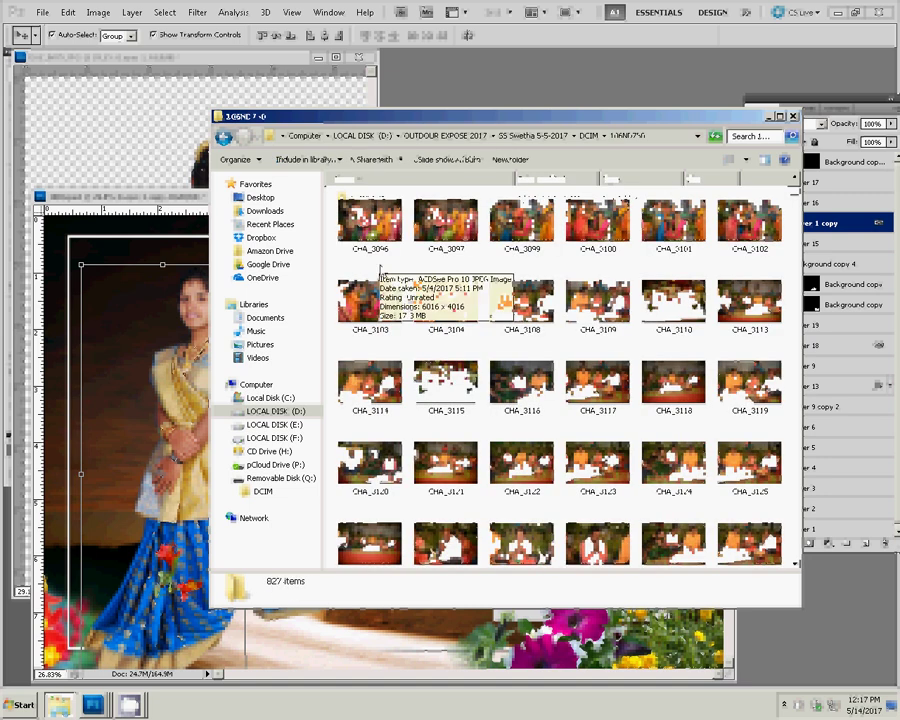
Step: Scroll through the CHA photo thumbnails in 106ND750 looking for a suitable picture
scroll(380, 268, "down", 2)
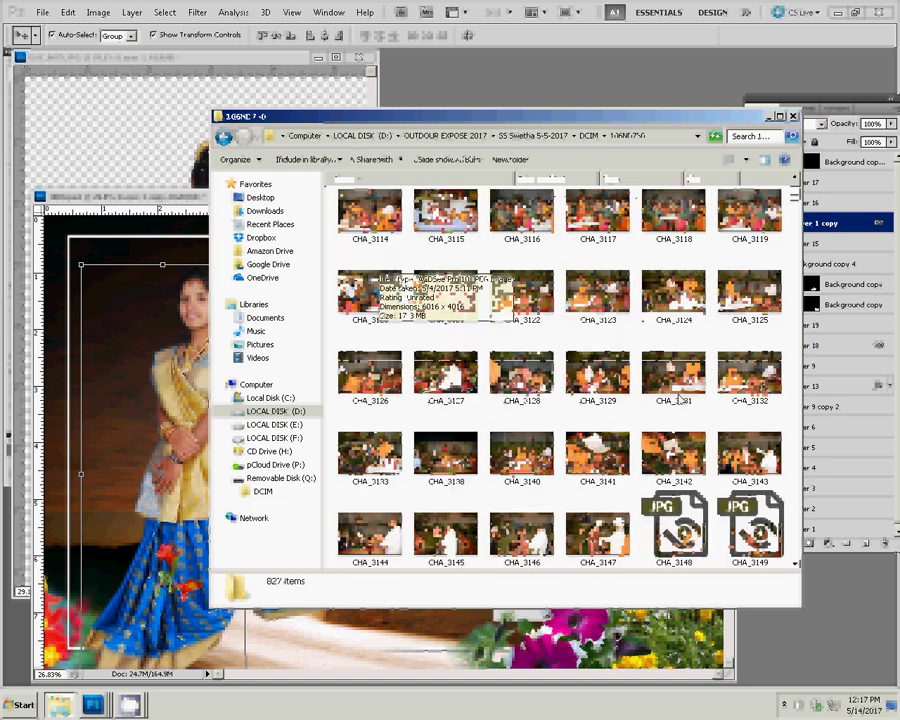
scroll(678, 398, "down", 3)
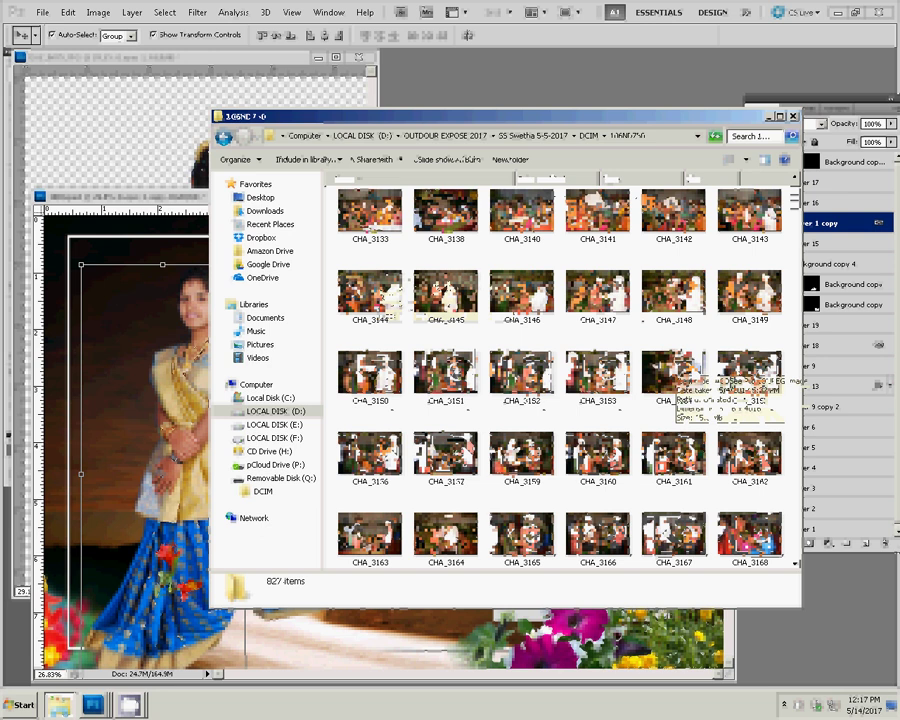
scroll(660, 372, "down", 3)
scroll(660, 372, "down", 3)
scroll(657, 378, "down", 3)
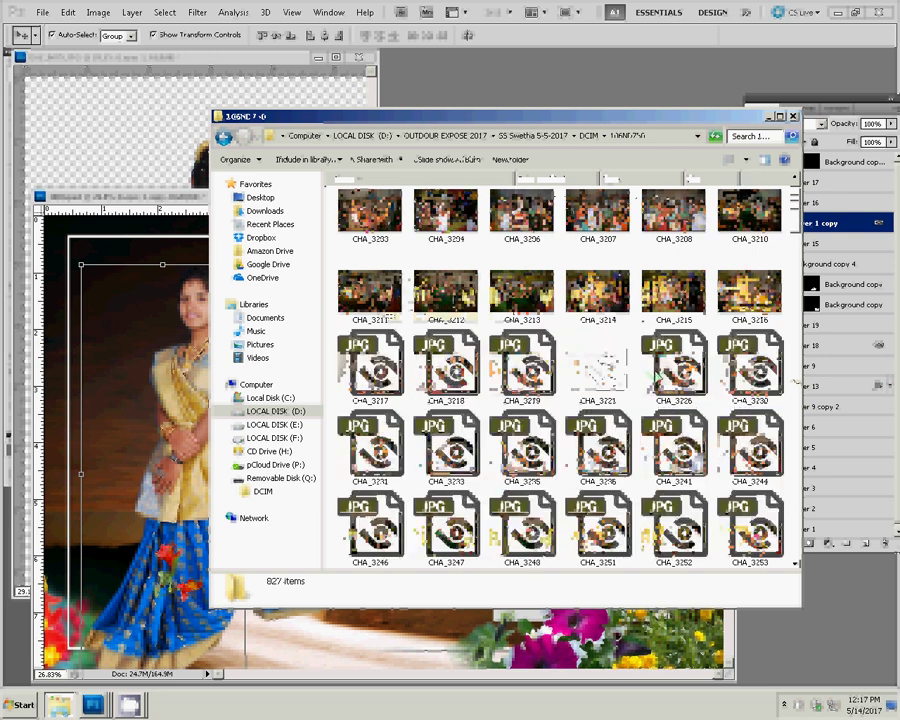
scroll(657, 378, "down", 5)
scroll(657, 378, "down", 3)
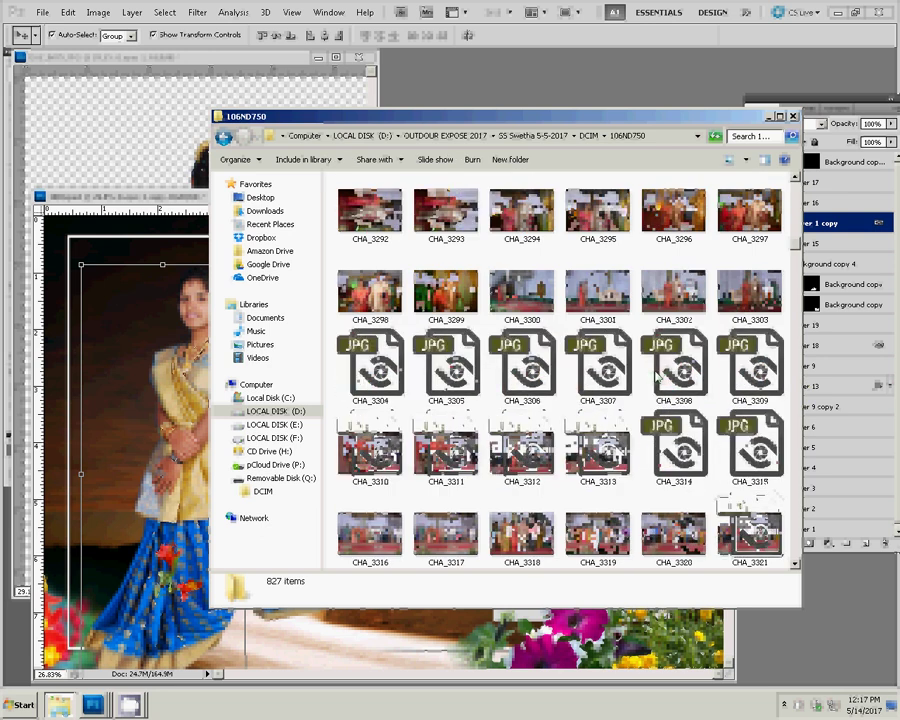
scroll(657, 376, "up", 3)
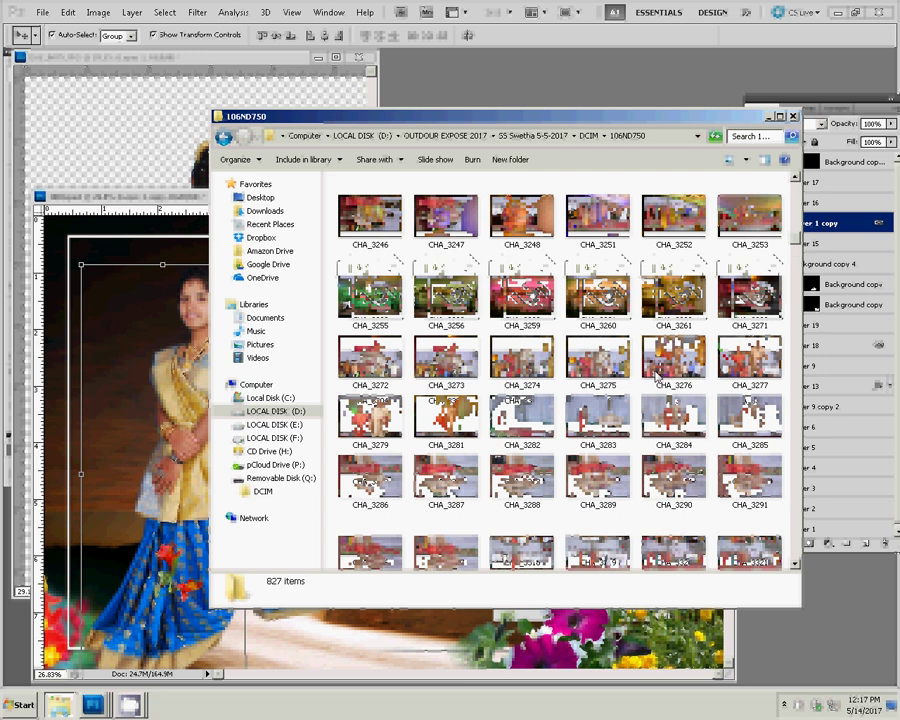
scroll(657, 376, "down", 3)
scroll(657, 378, "down", 3)
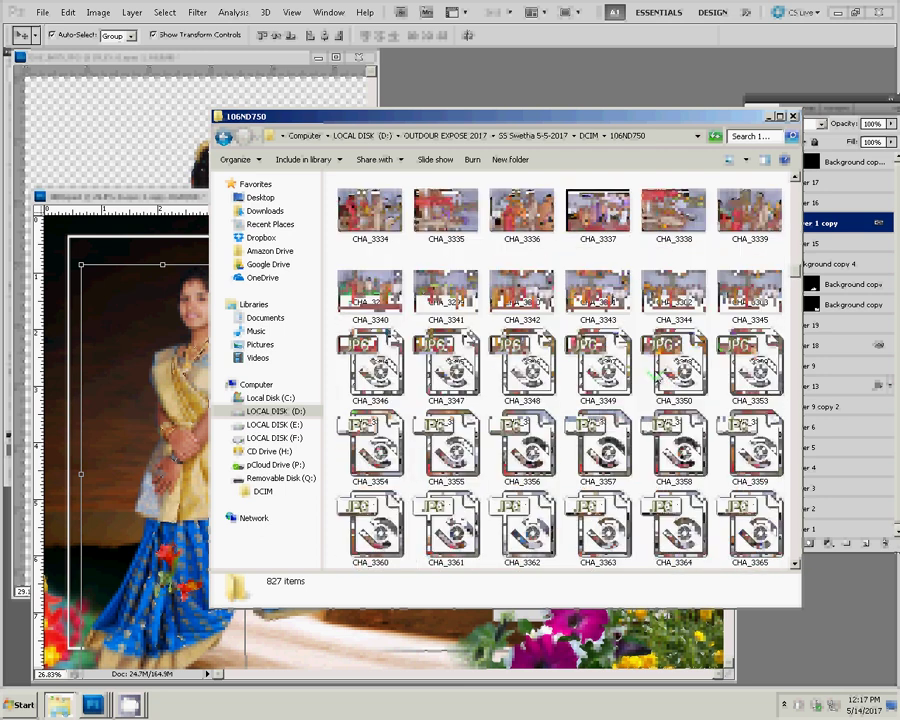
scroll(657, 378, "down", 2)
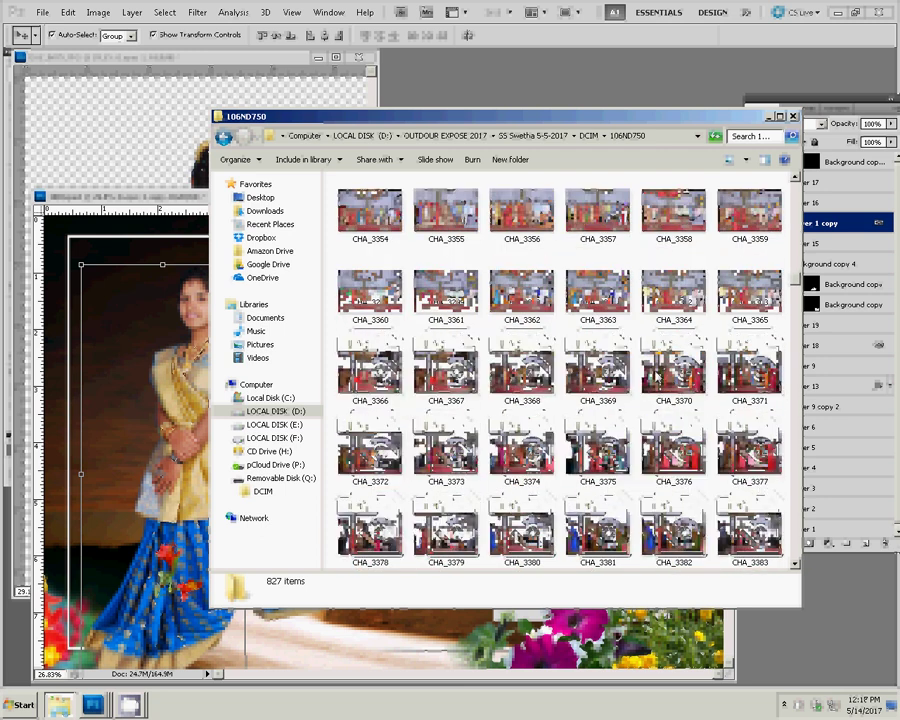
scroll(657, 378, "down", 3)
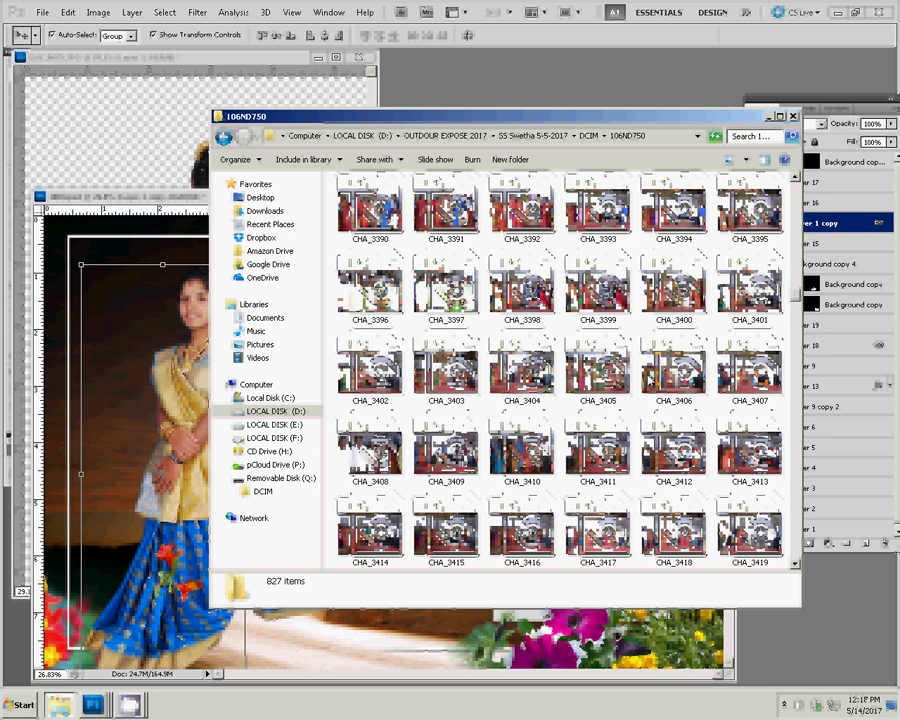
scroll(650, 378, "down", 3)
scroll(650, 378, "down", 2)
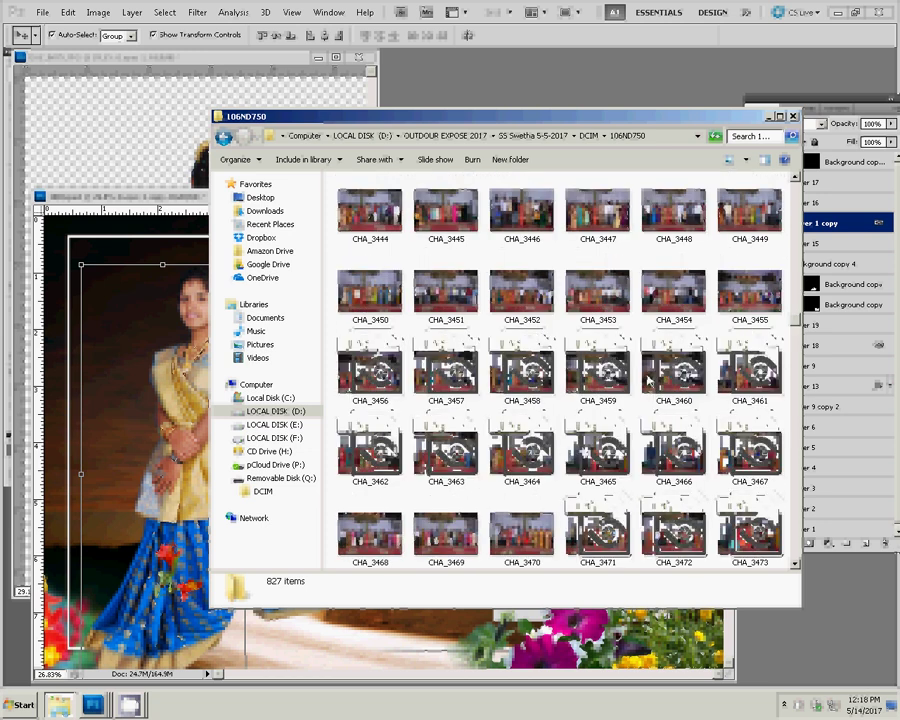
scroll(648, 379, "down", 3)
scroll(648, 379, "down", 2)
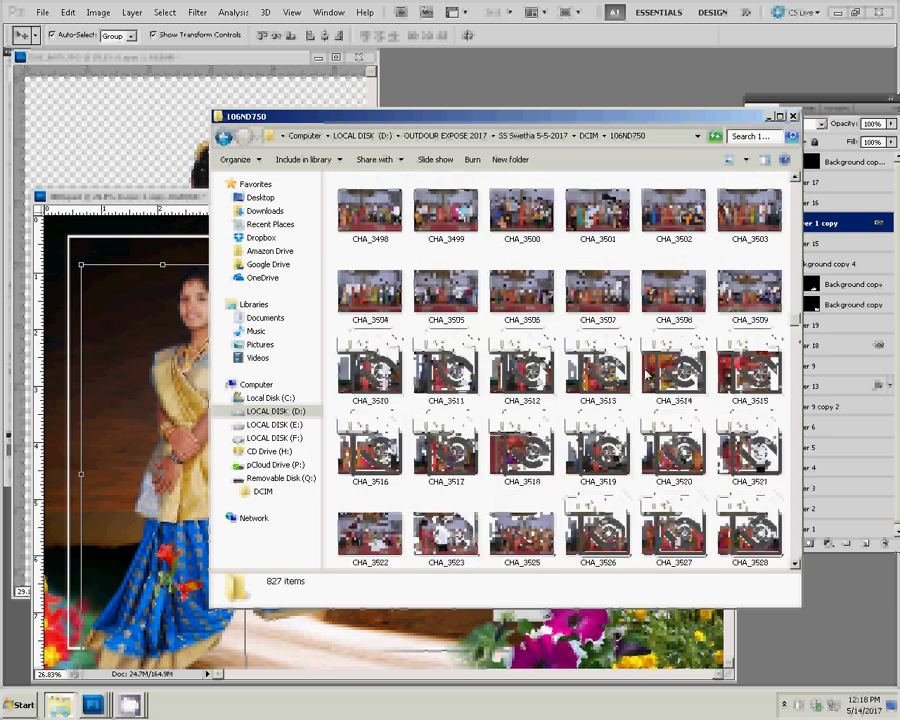
scroll(646, 376, "down", 5)
scroll(646, 376, "down", 3)
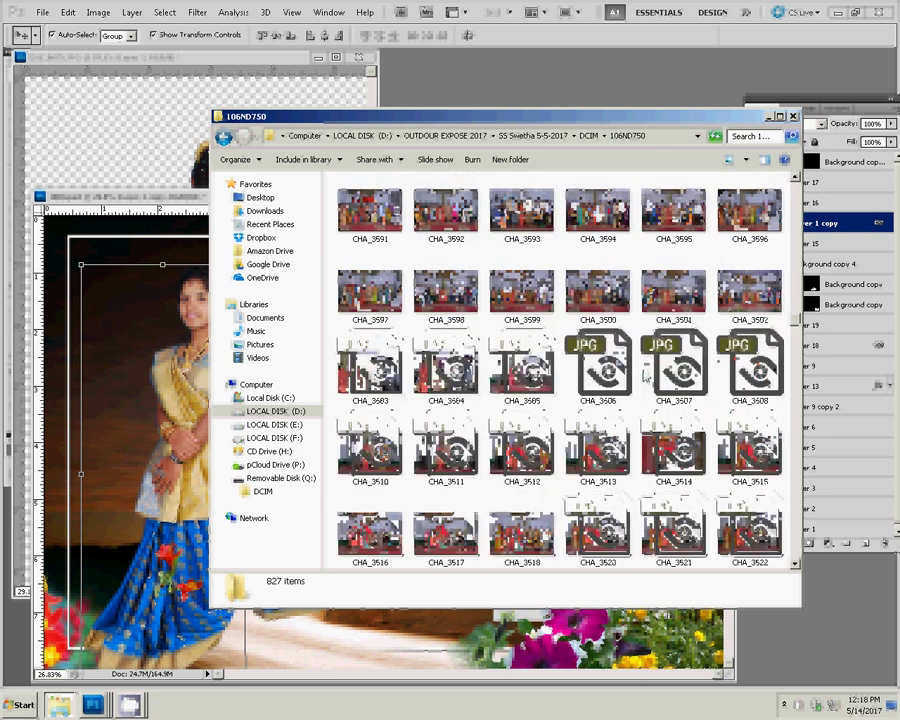
scroll(646, 376, "up", 2)
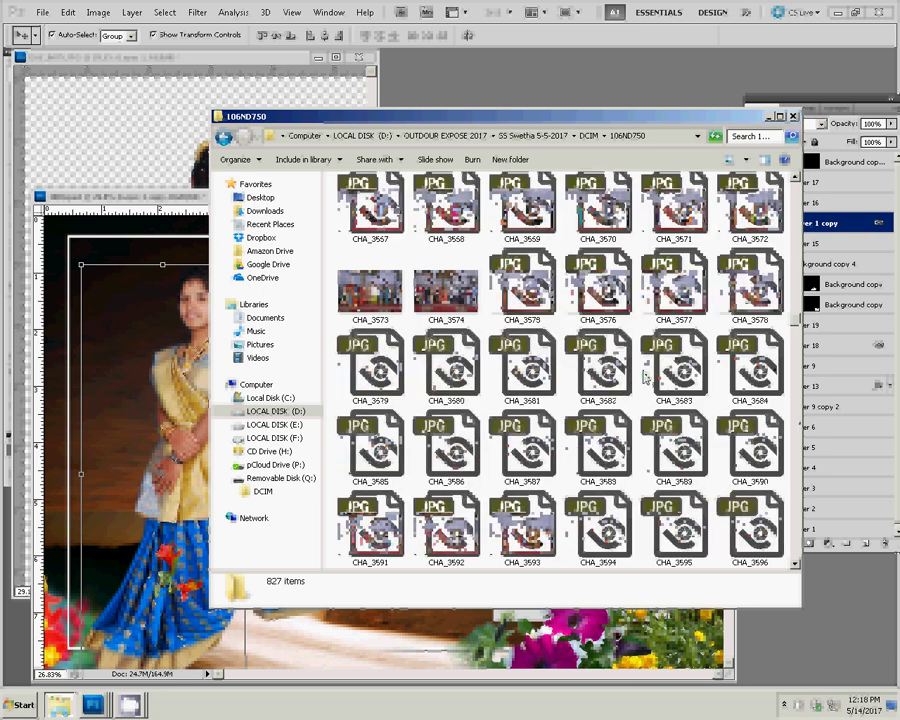
scroll(646, 377, "down", 10)
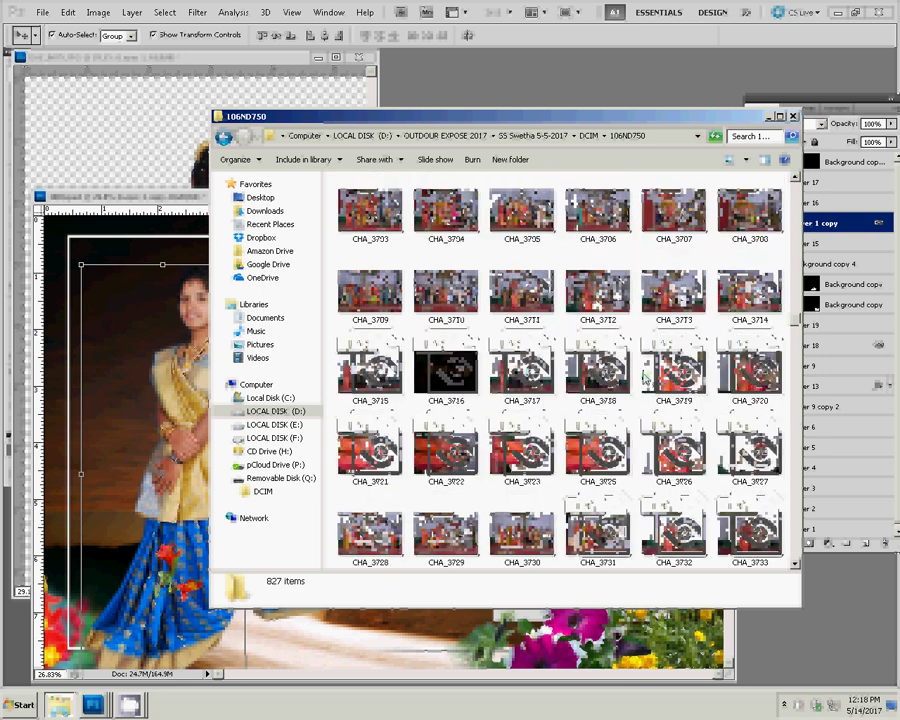
scroll(645, 377, "down", 3)
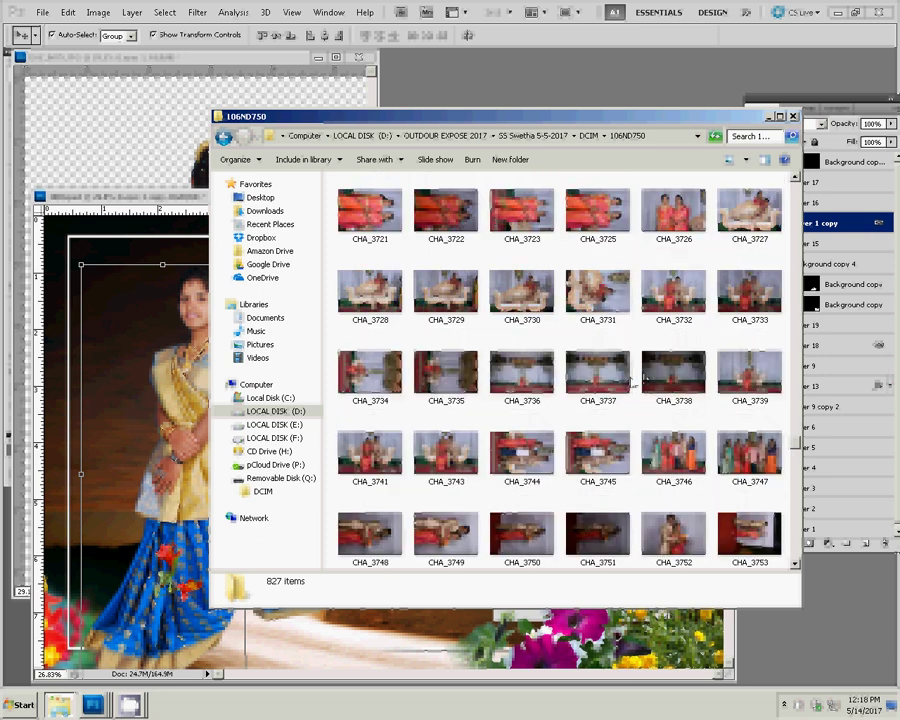
scroll(645, 378, "down", 3)
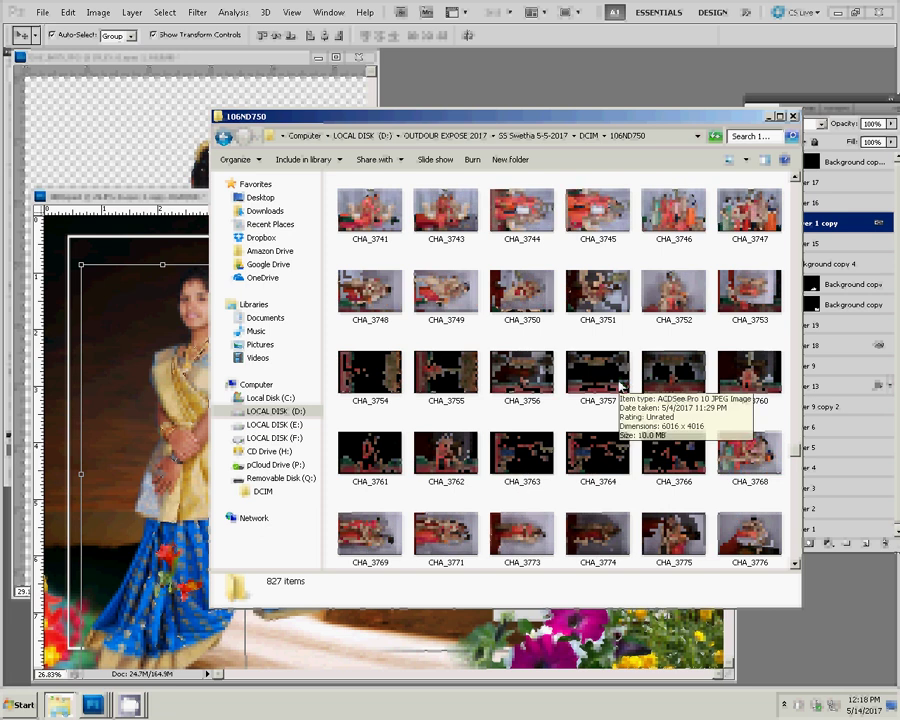
scroll(620, 385, "down", 3)
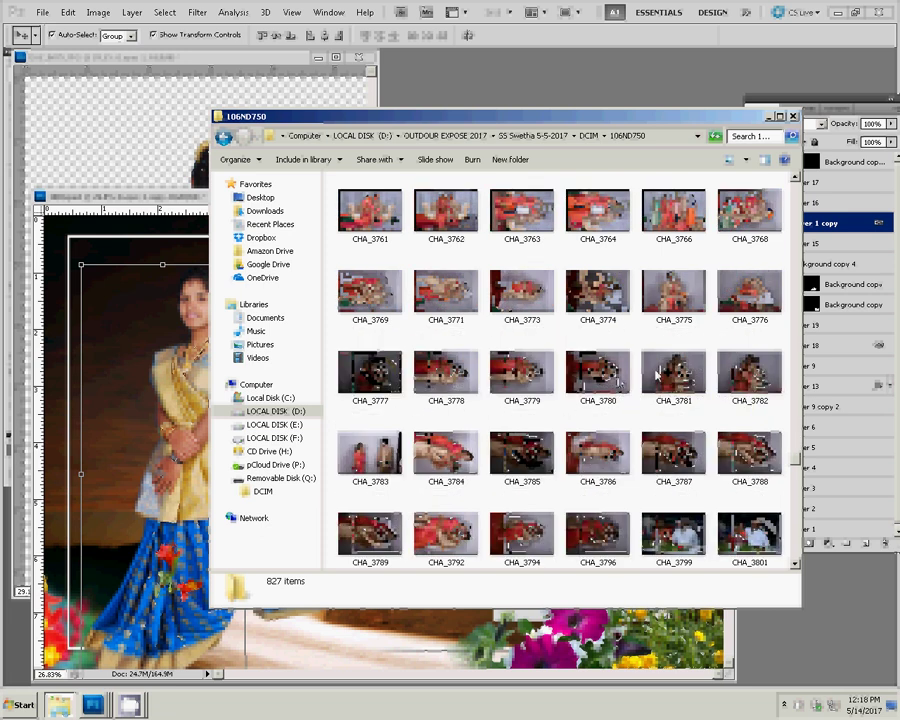
scroll(656, 375, "down", 6)
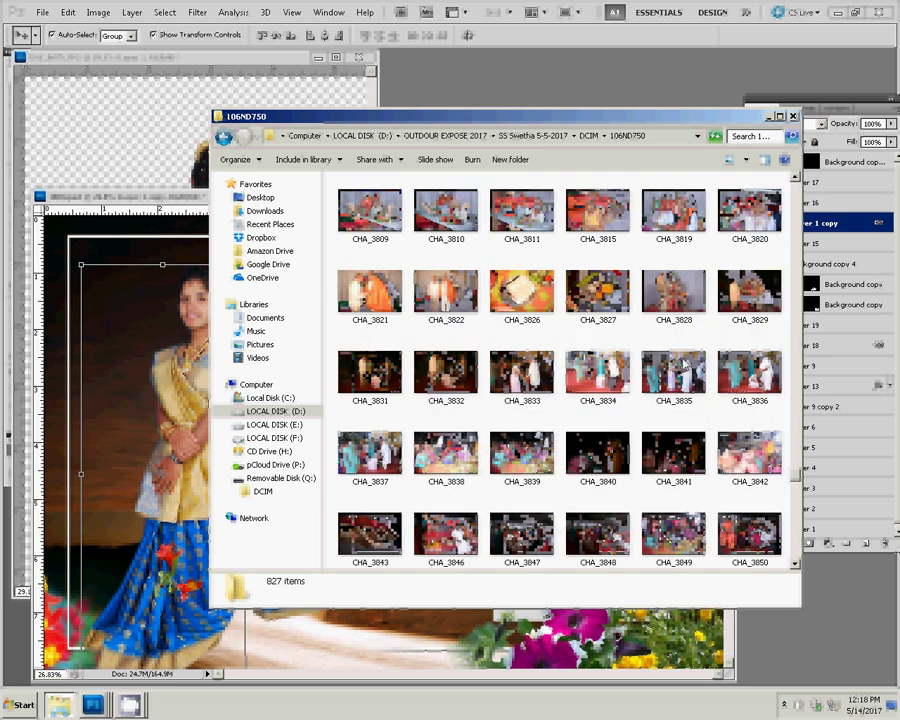
Step: Go up to the shoot folders and open the 2 camera folder's 101NCD80 photos
key("alt+Up")
key("alt+Up")
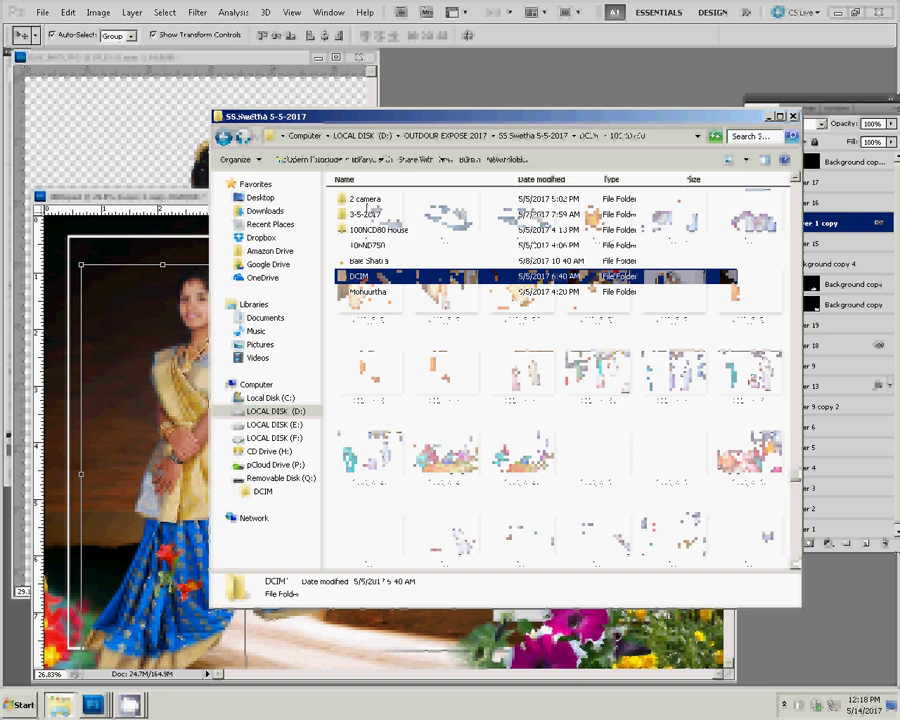
left_click(370, 214)
left_click(371, 230)
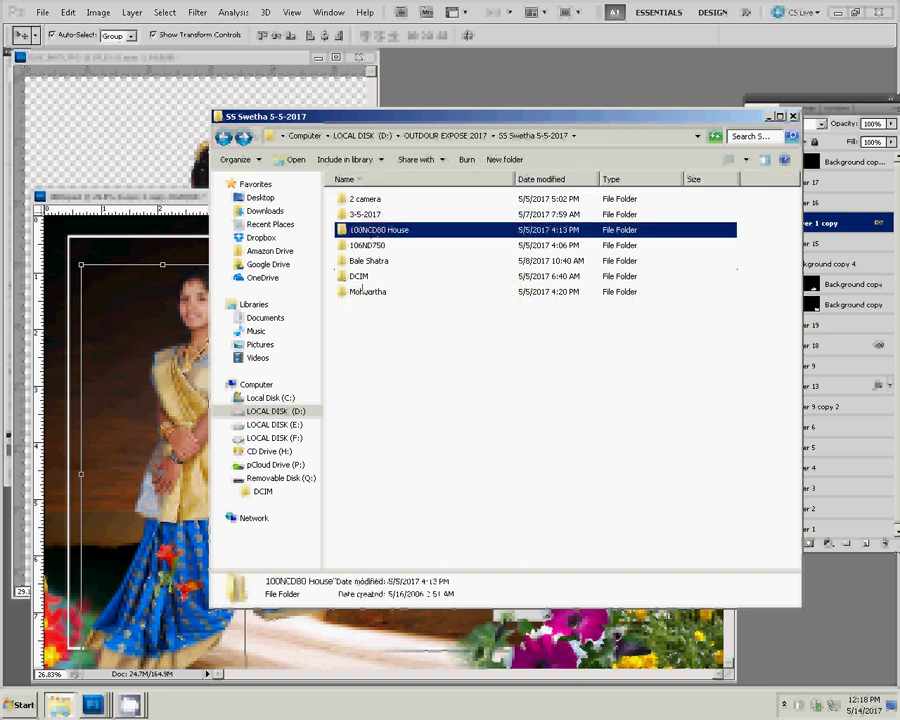
left_click(357, 199)
double_click(357, 199)
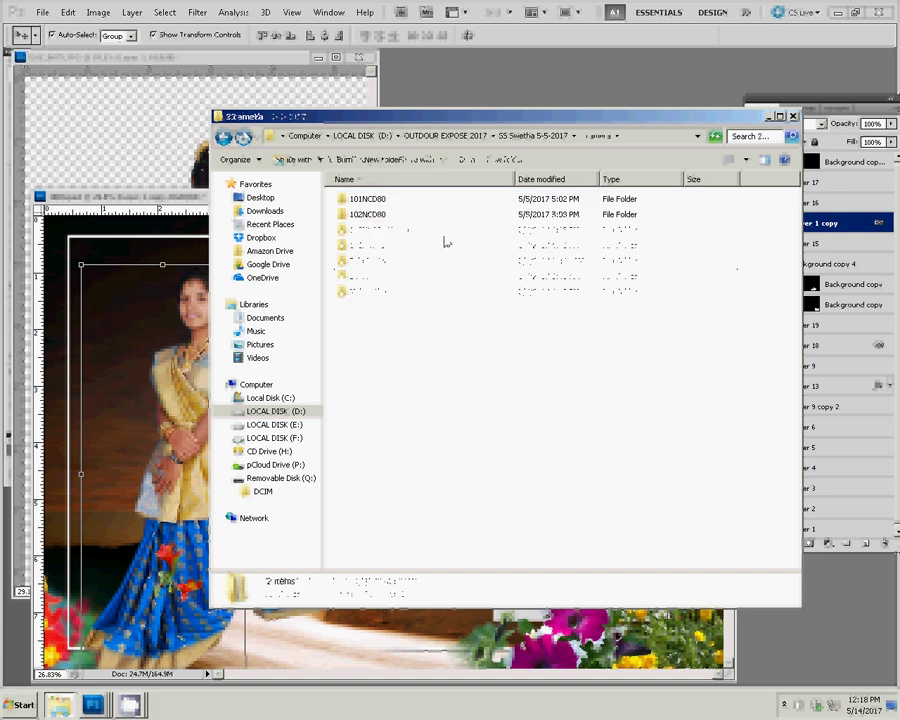
double_click(381, 204)
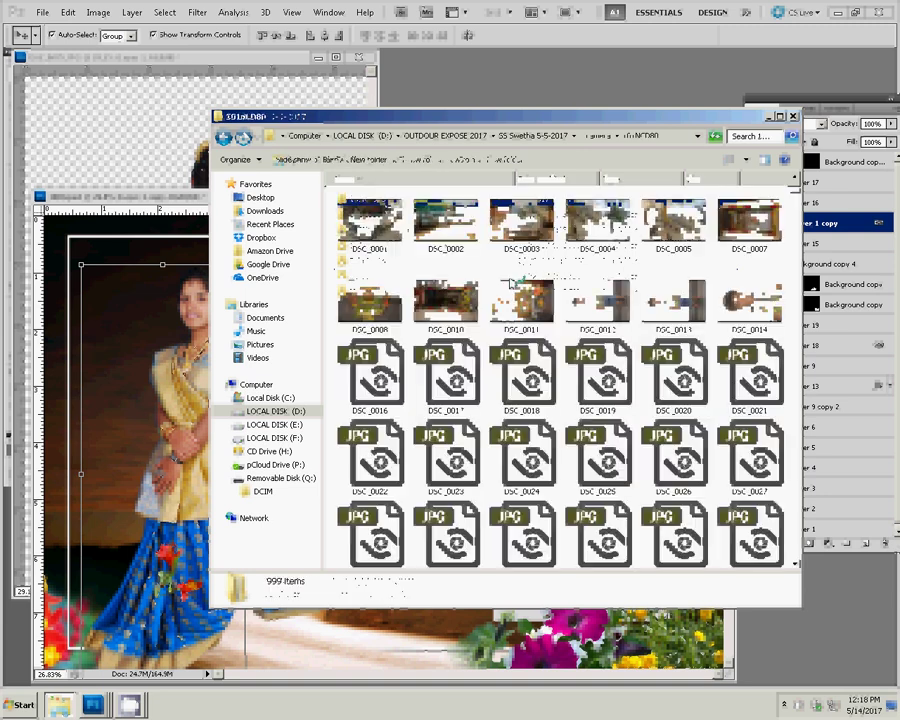
Step: Scroll the 101NCD80 thumbnails down to the last photos, DSC_1027 to DSC_1054
scroll(510, 284, "down", 2)
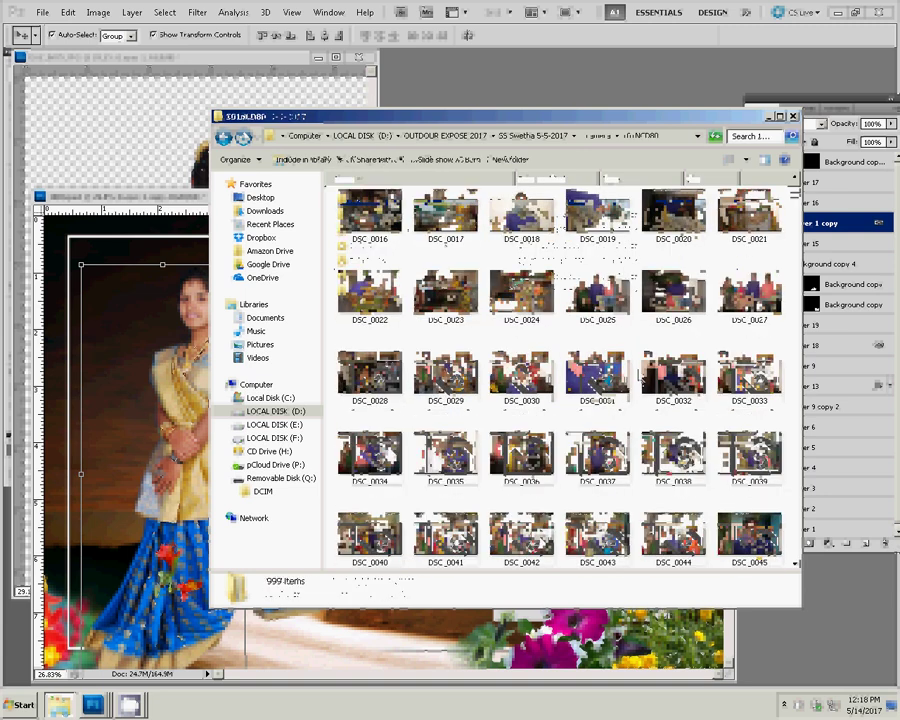
scroll(641, 375, "down", 3)
scroll(638, 375, "down", 5)
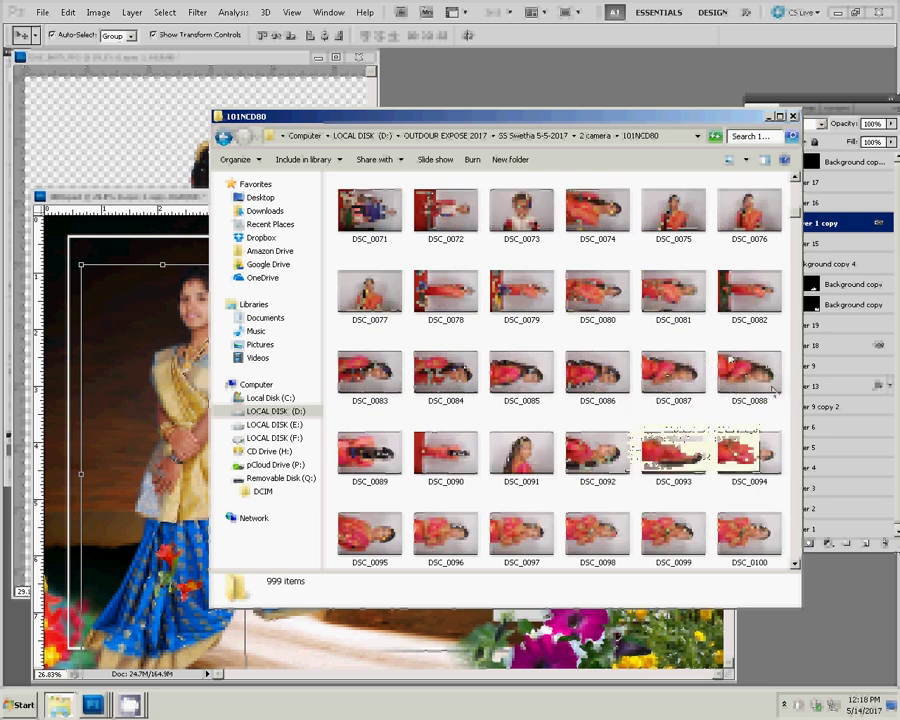
scroll(628, 396, "down", 3)
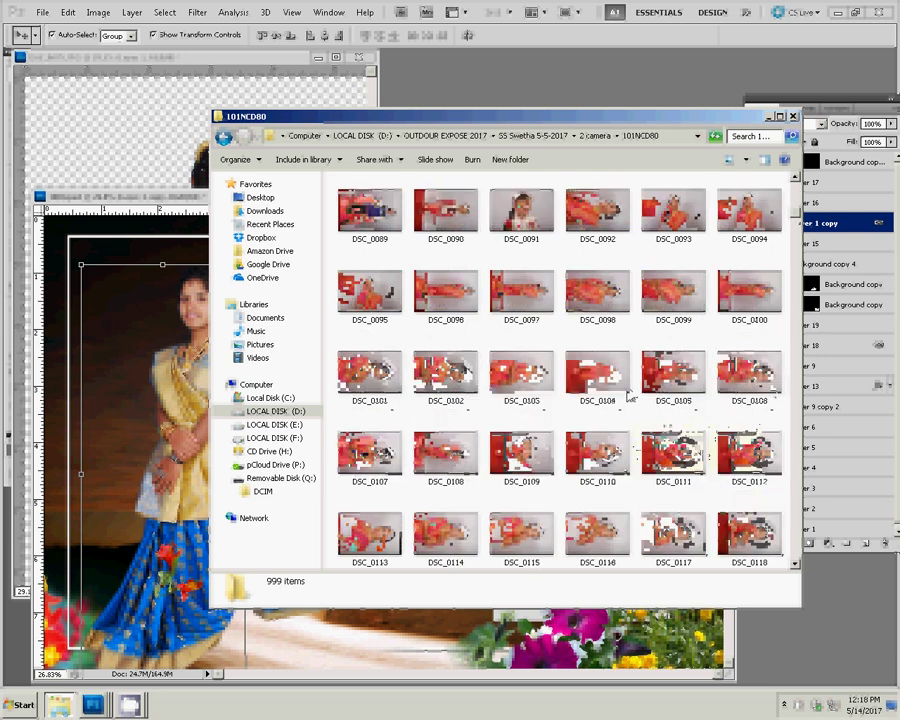
scroll(628, 396, "down", 9)
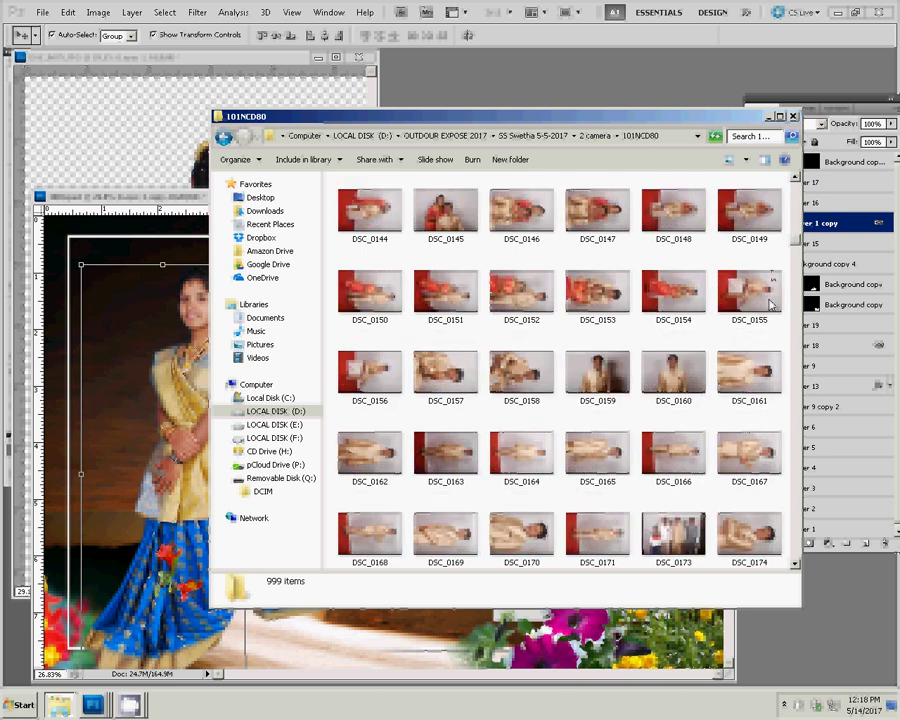
scroll(771, 304, "down", 7)
left_click_drag(795, 242, 787, 430)
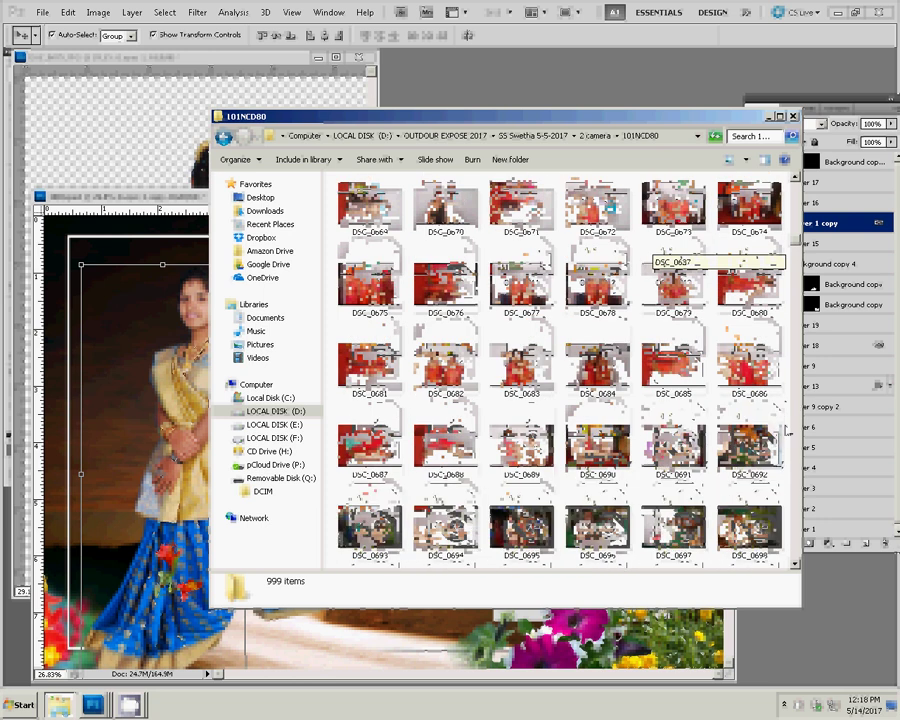
scroll(787, 430, "down", 6)
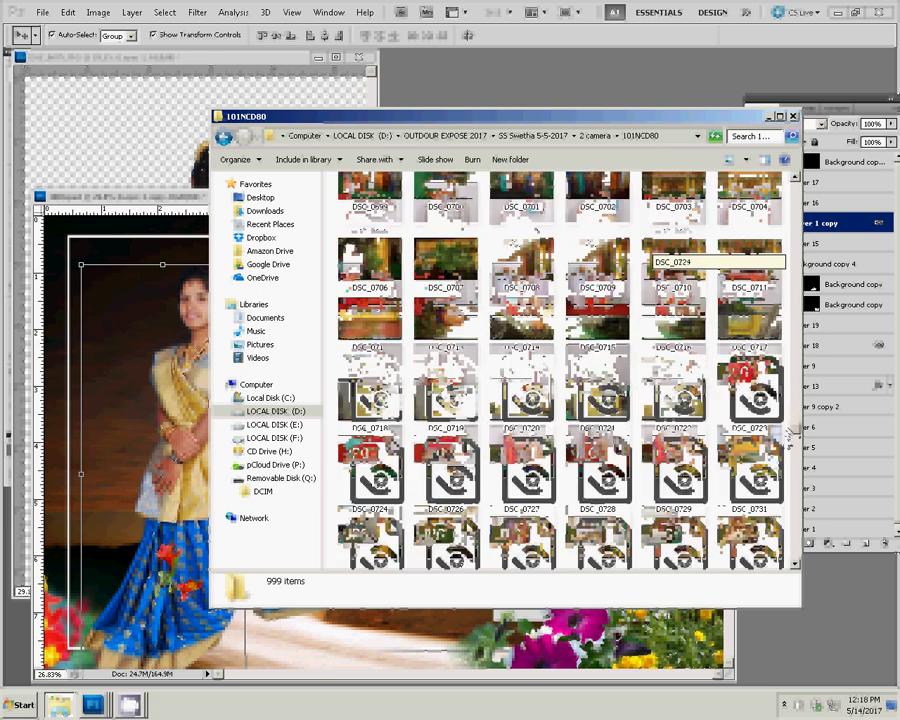
scroll(787, 430, "down", 3)
scroll(787, 430, "down", 2)
left_click_drag(787, 430, 783, 512)
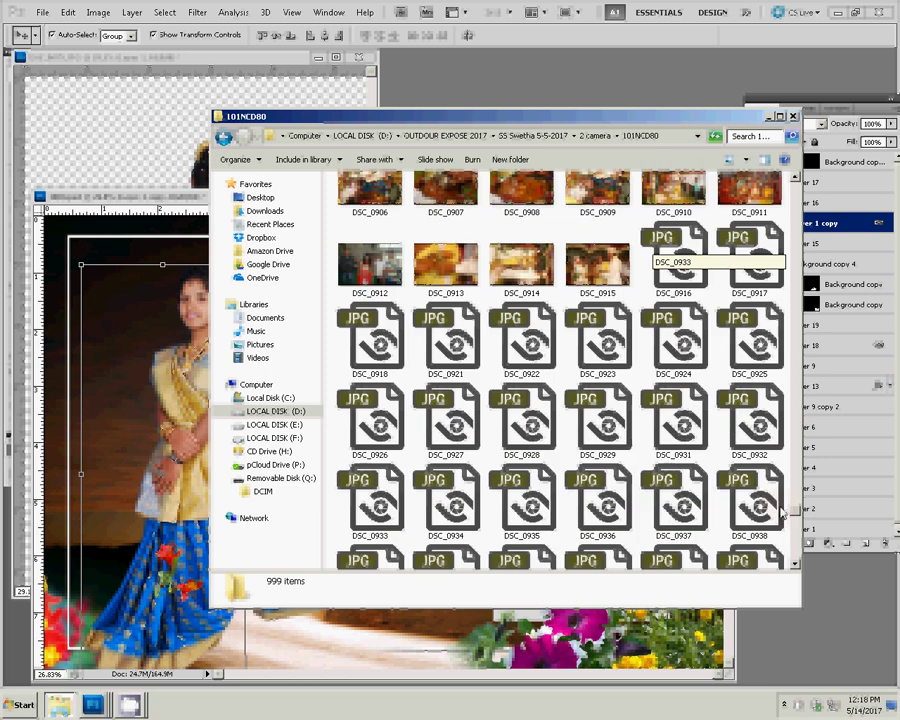
left_click_drag(783, 512, 781, 571)
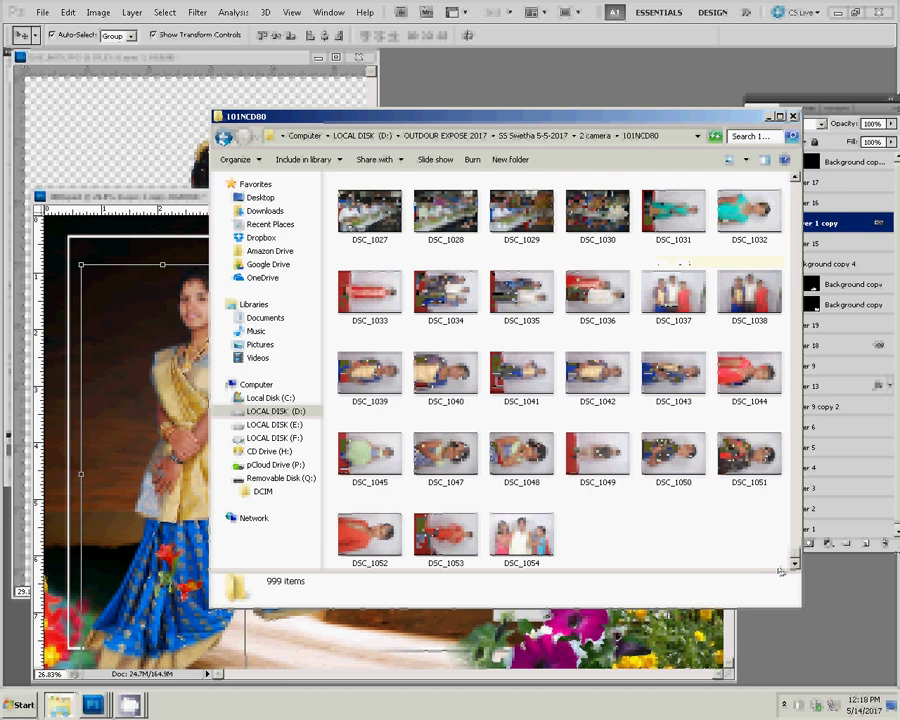
Step: Open photo DSC_0037 from the 102NCD80 folder under '2 camera' in Photoshop
key("alt+Up")
left_click(361, 216)
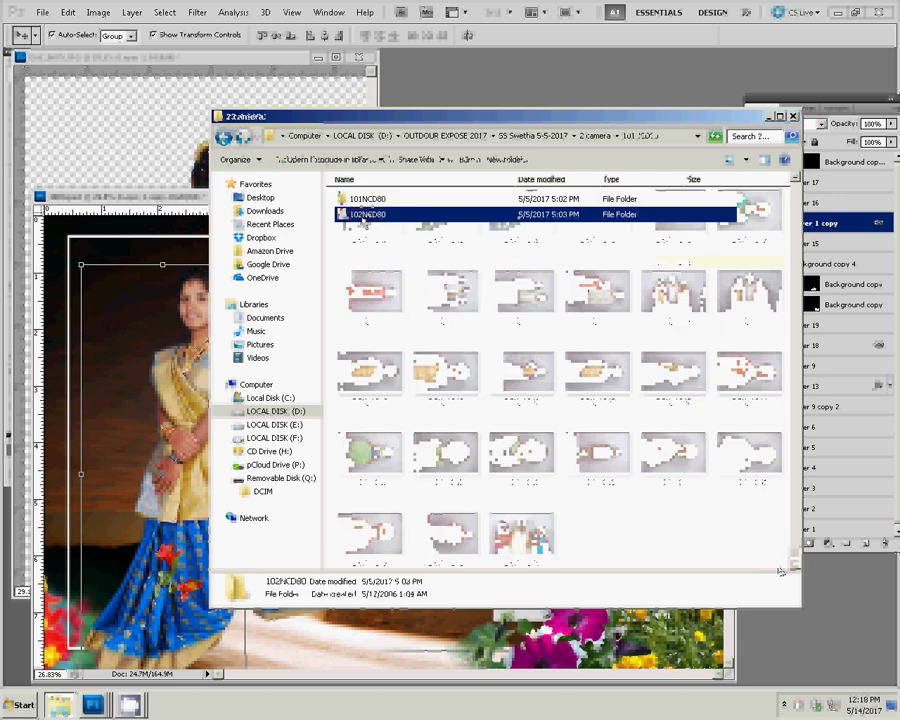
double_click(361, 216)
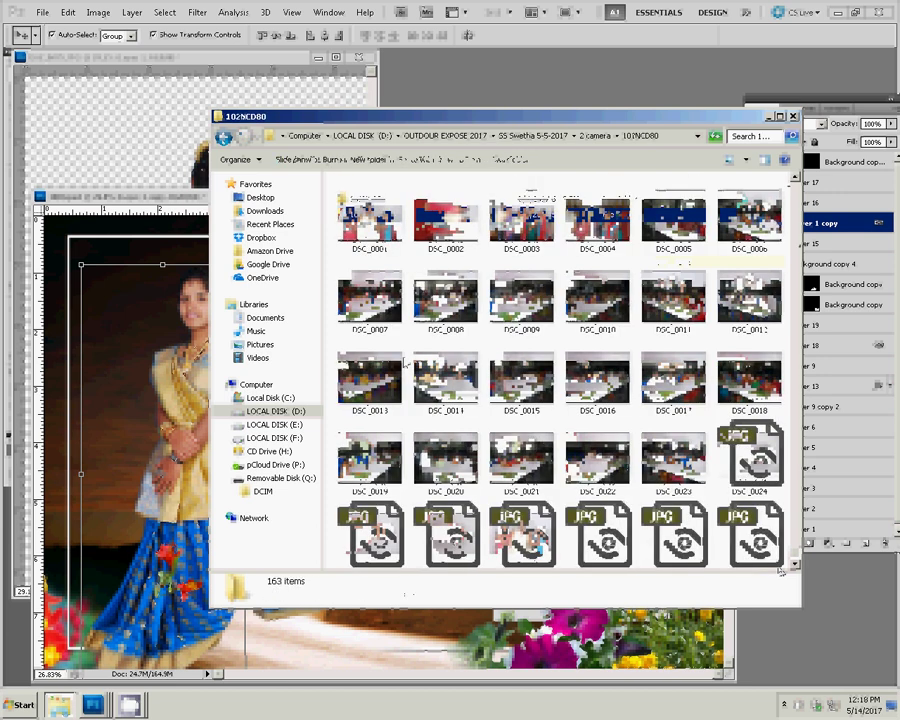
scroll(583, 355, "down", 5)
scroll(582, 355, "up", 5)
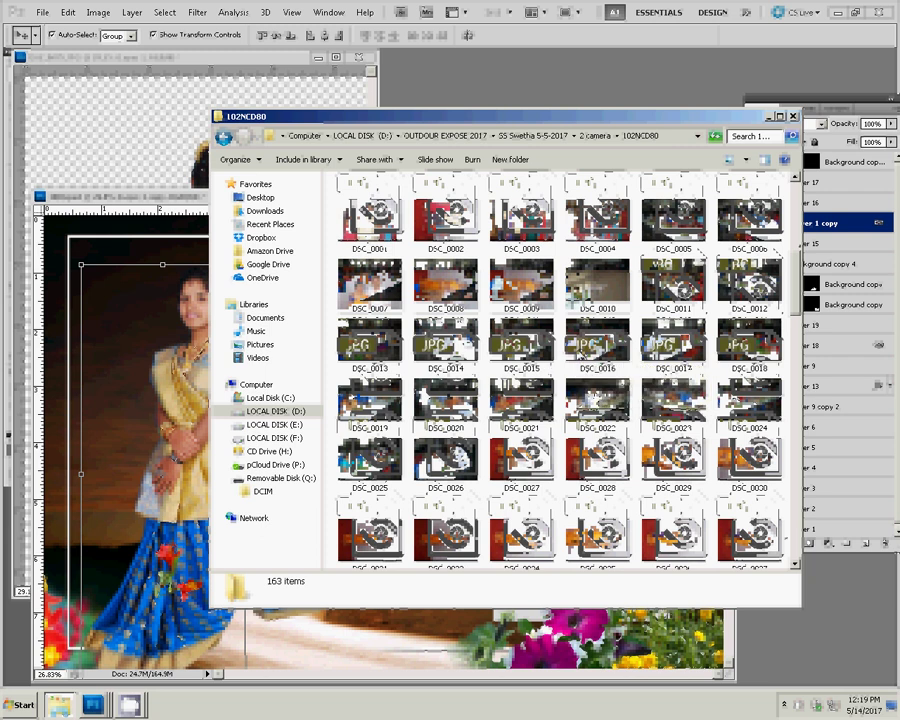
left_click(750, 530)
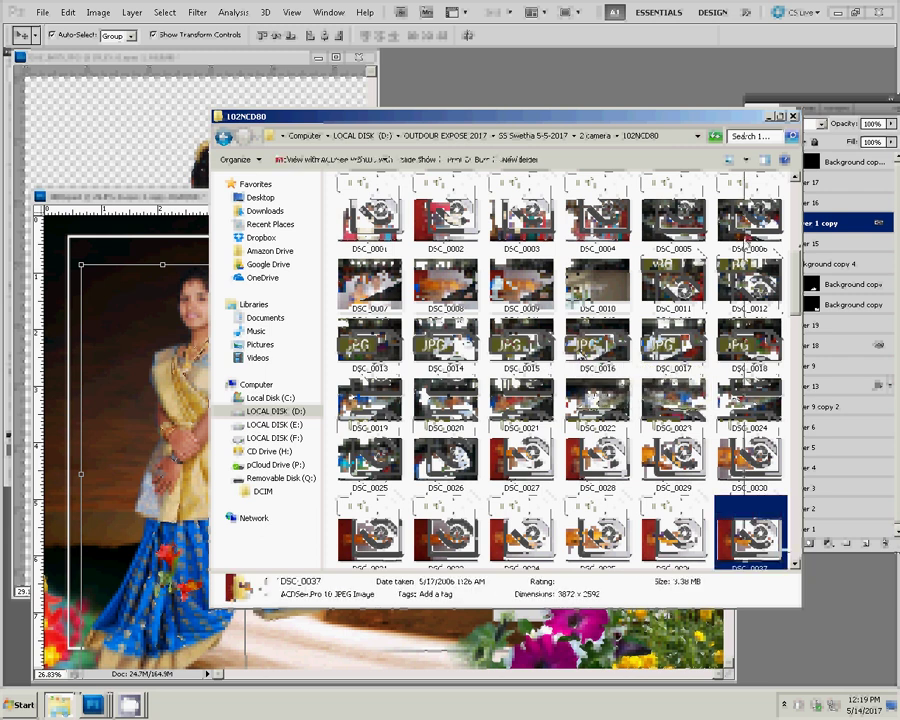
key("alt+F4")
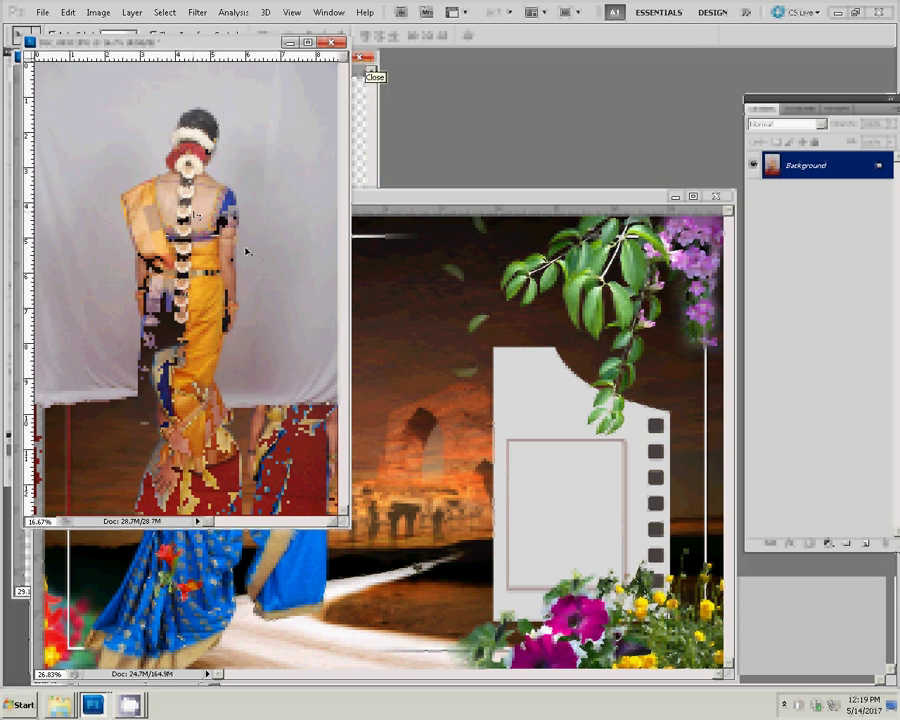
Step: Zoom the back-view photo to 100% on the woman's hair garland
key("z")
left_click(212, 256)
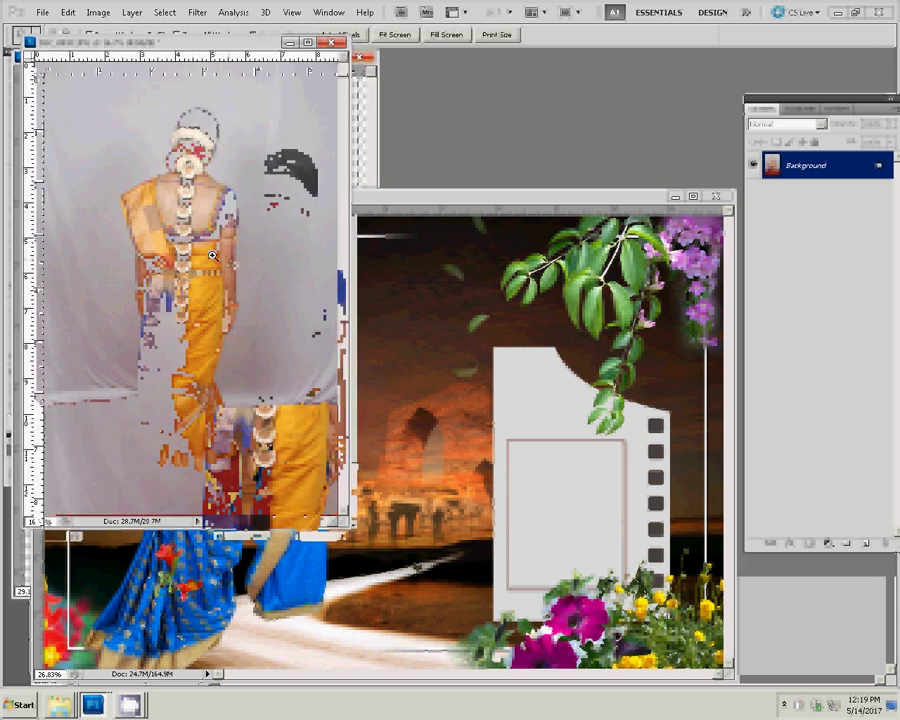
left_click(393, 356)
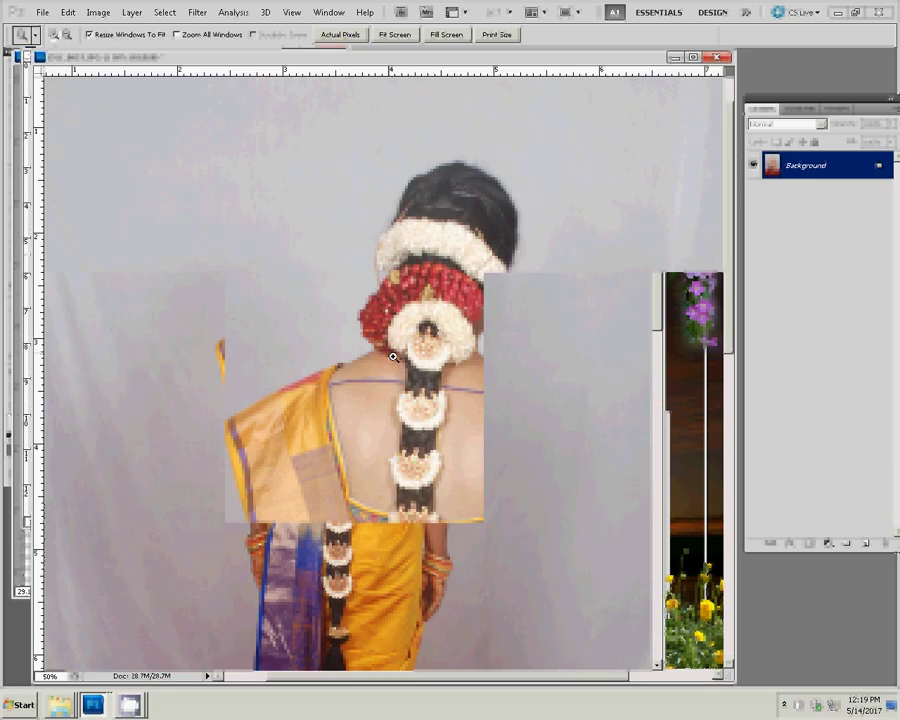
left_click(393, 356)
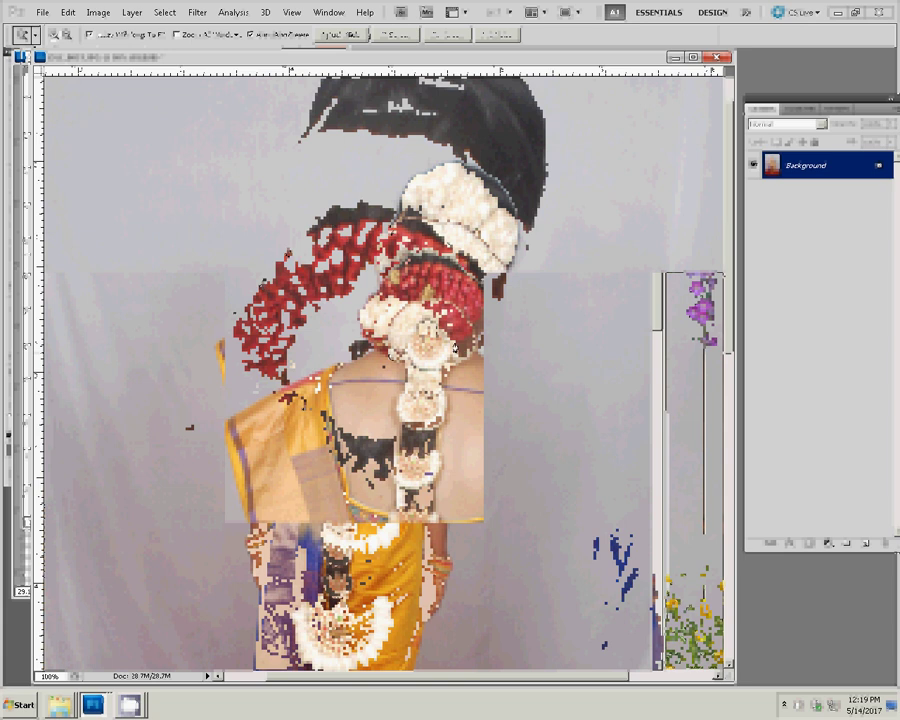
Step: Trace a Pen path along both edges of the flower braid, down around the tassel
key("p")
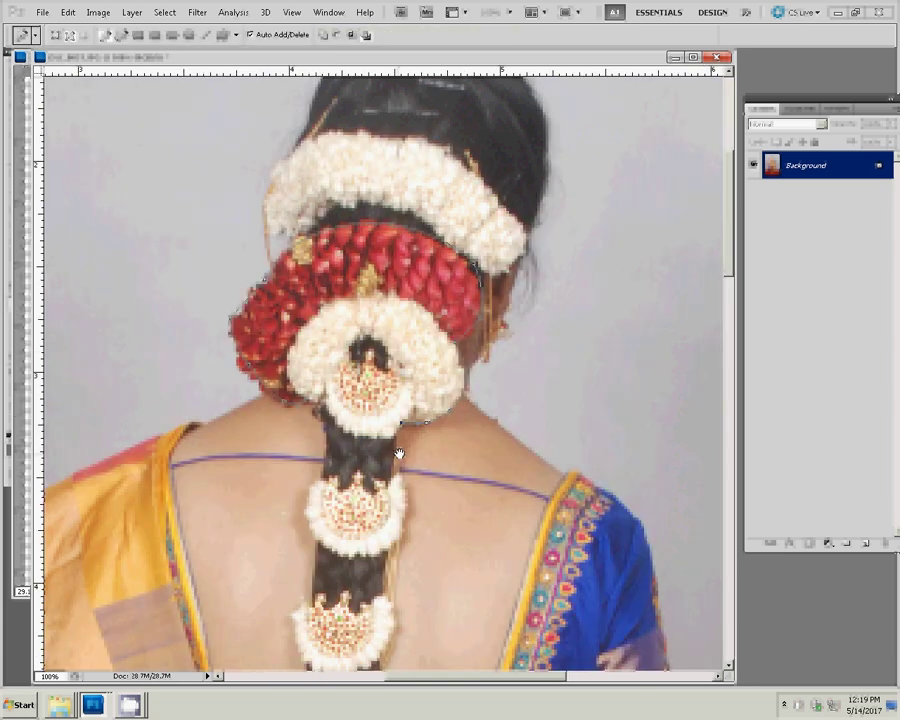
left_click_drag(399, 453, 408, 513)
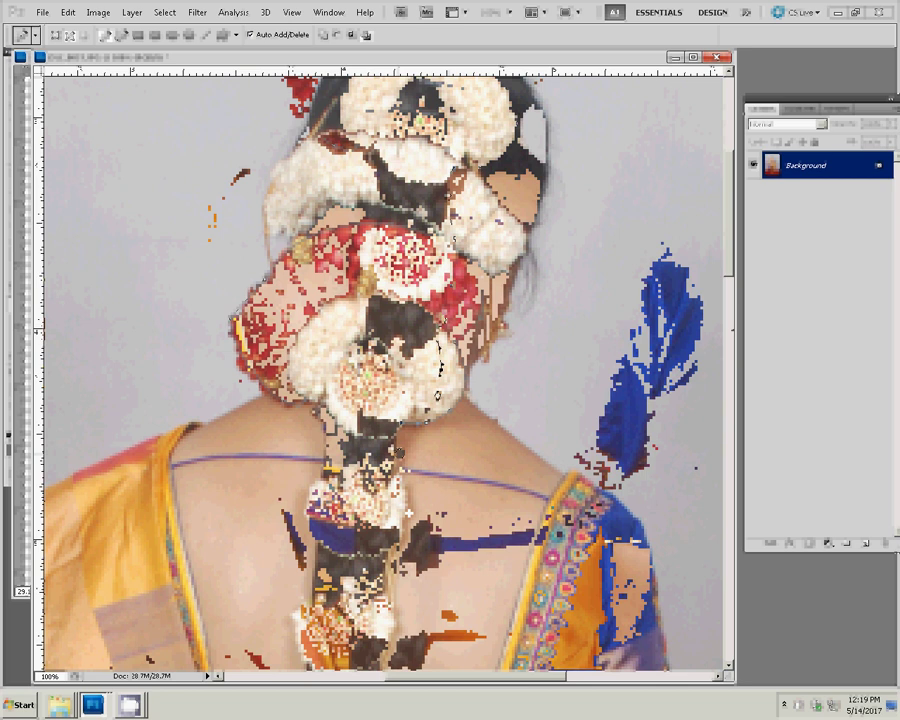
left_click_drag(440, 320, 462, 100)
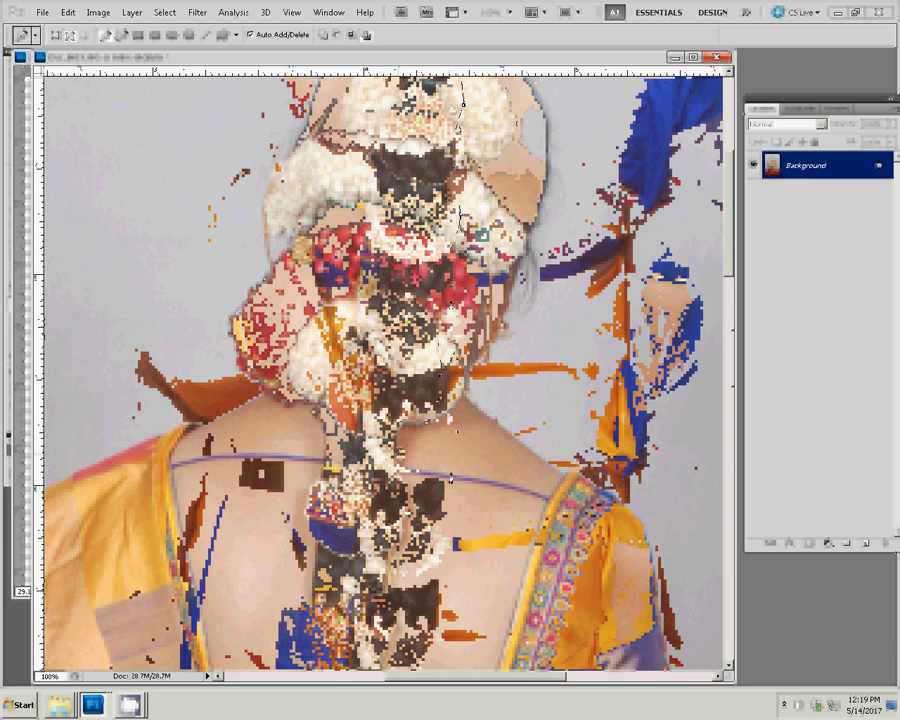
scroll(448, 418, "down", 5)
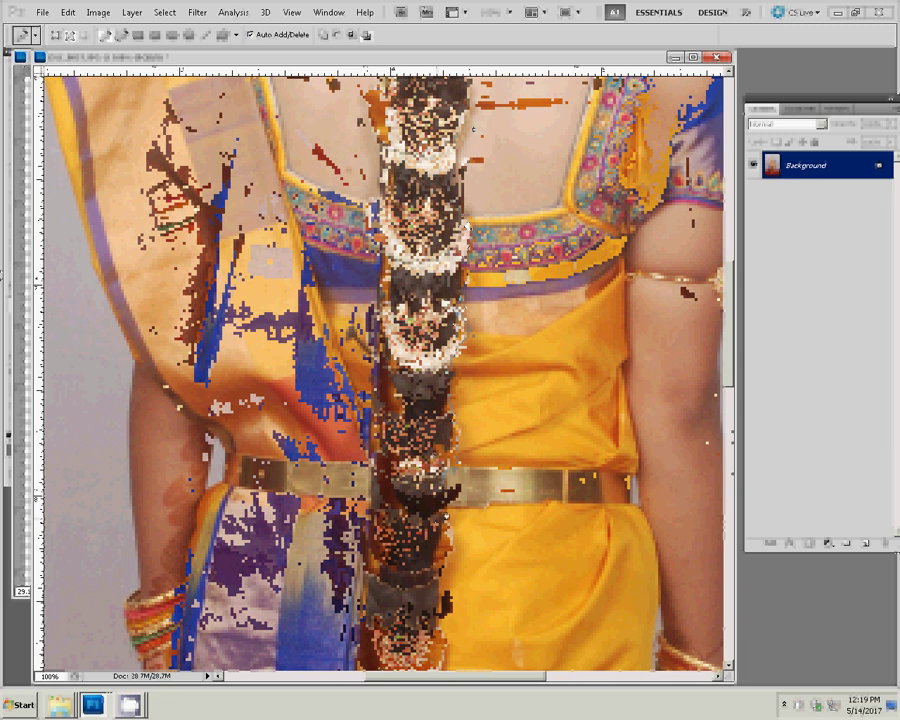
scroll(313, 363, "down", 5)
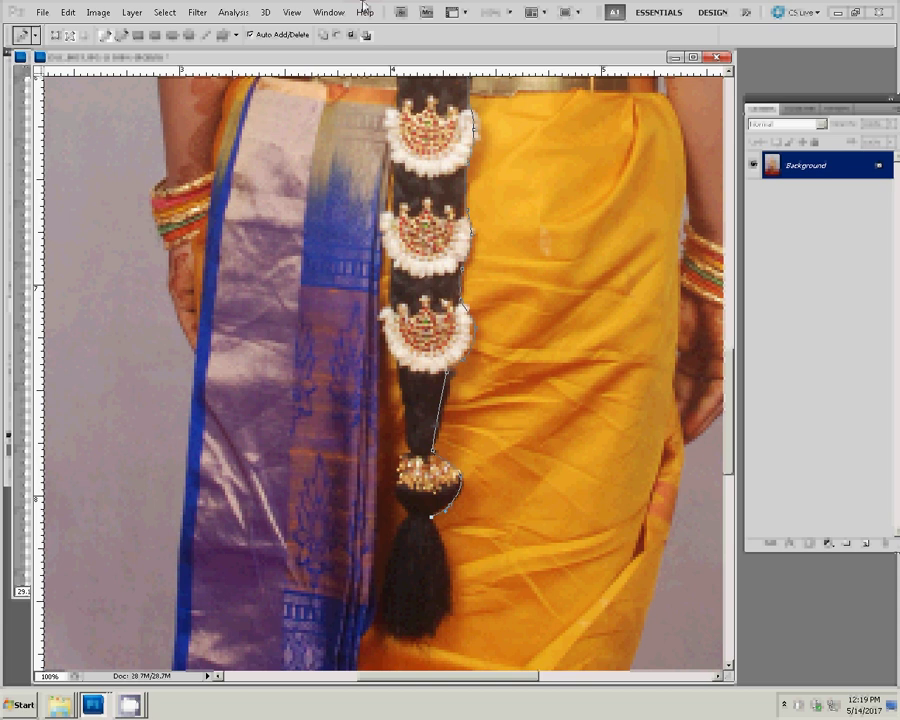
left_click_drag(434, 632, 422, 648)
left_click_drag(398, 515, 400, 424)
left_click_drag(399, 368, 393, 340)
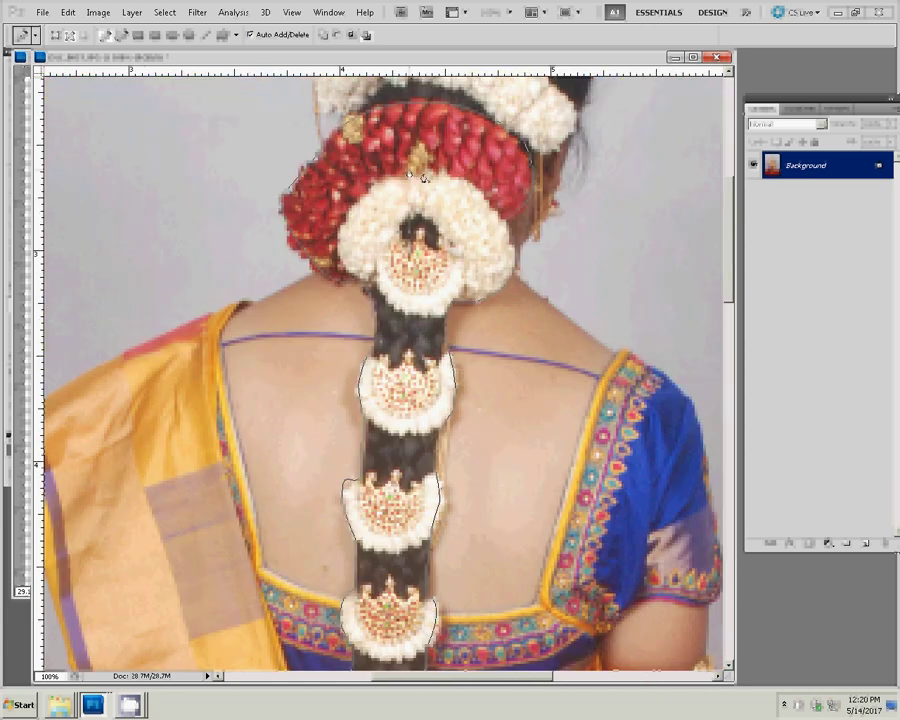
Step: Turn the garland path into a selection and copy it onto a new layer
right_click(424, 175)
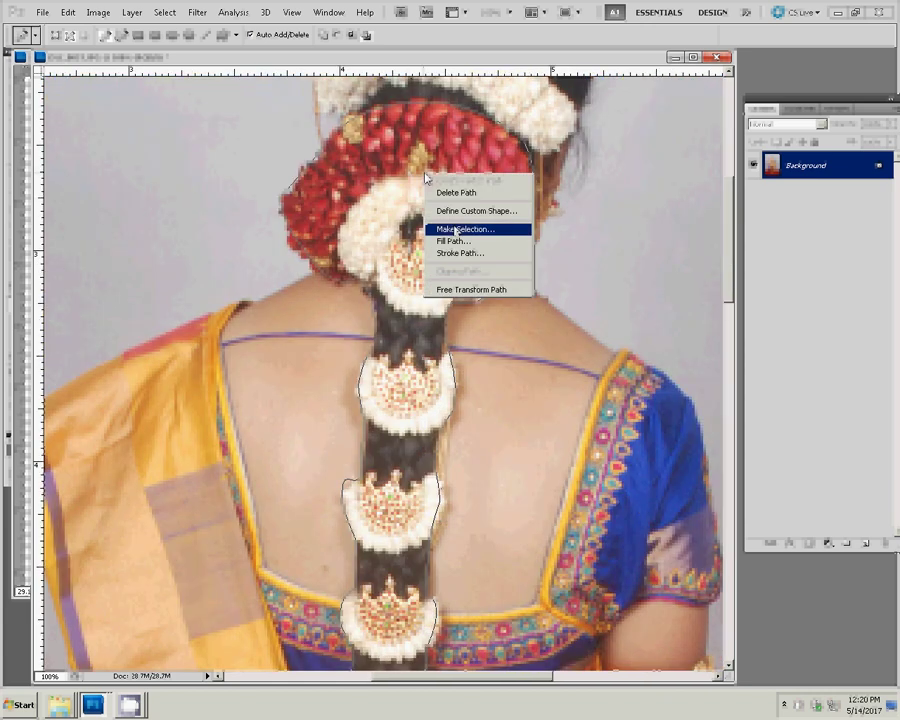
left_click(458, 227)
key("Return")
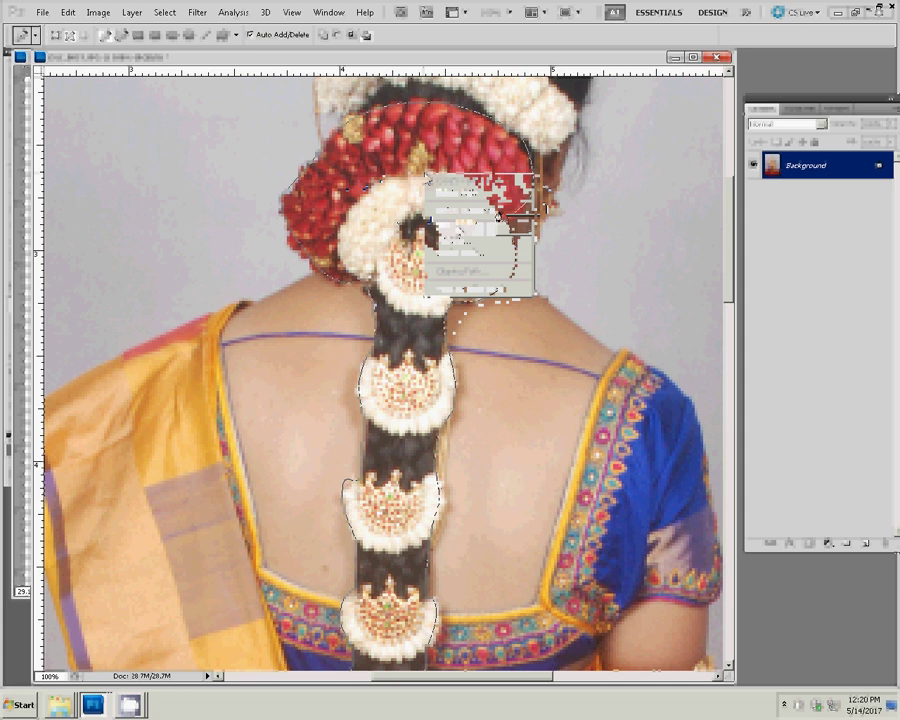
key("ctrl+j")
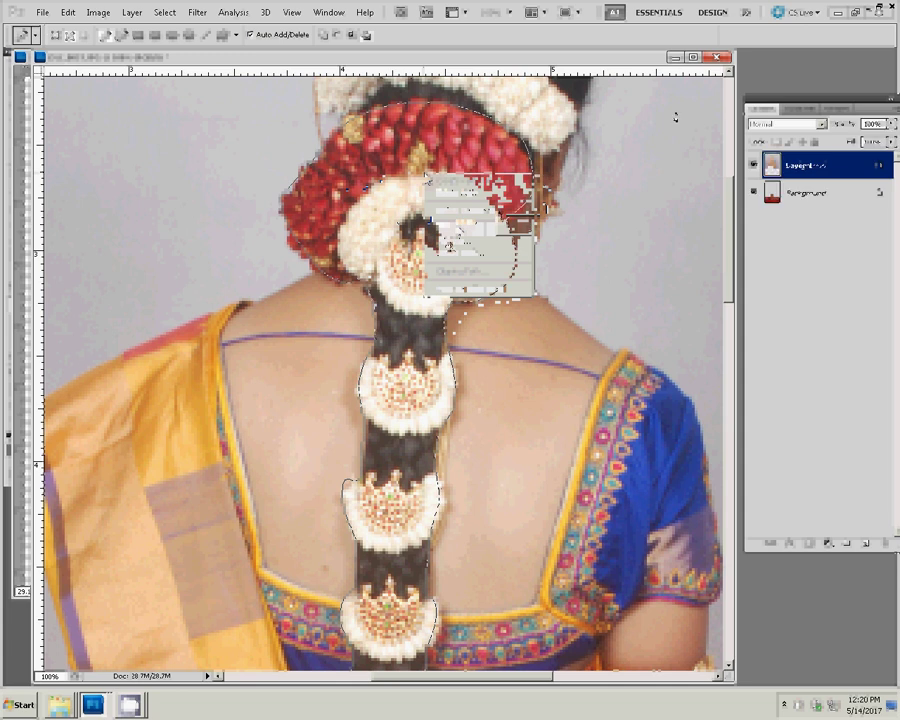
Step: Paste the garland into the album page as Layer 20
key("ctrl+0")
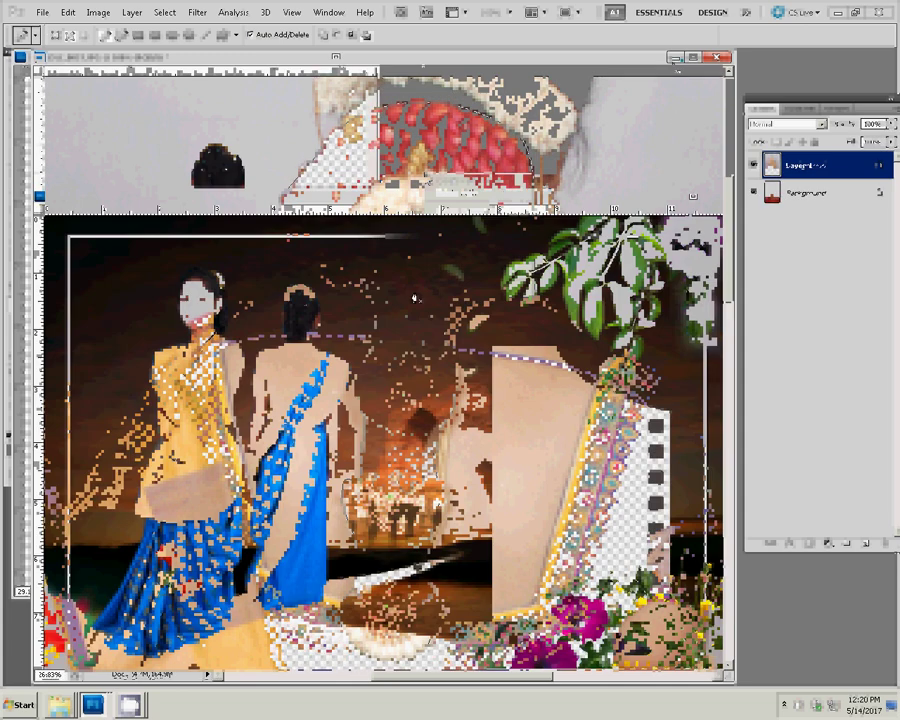
key("ctrl+v")
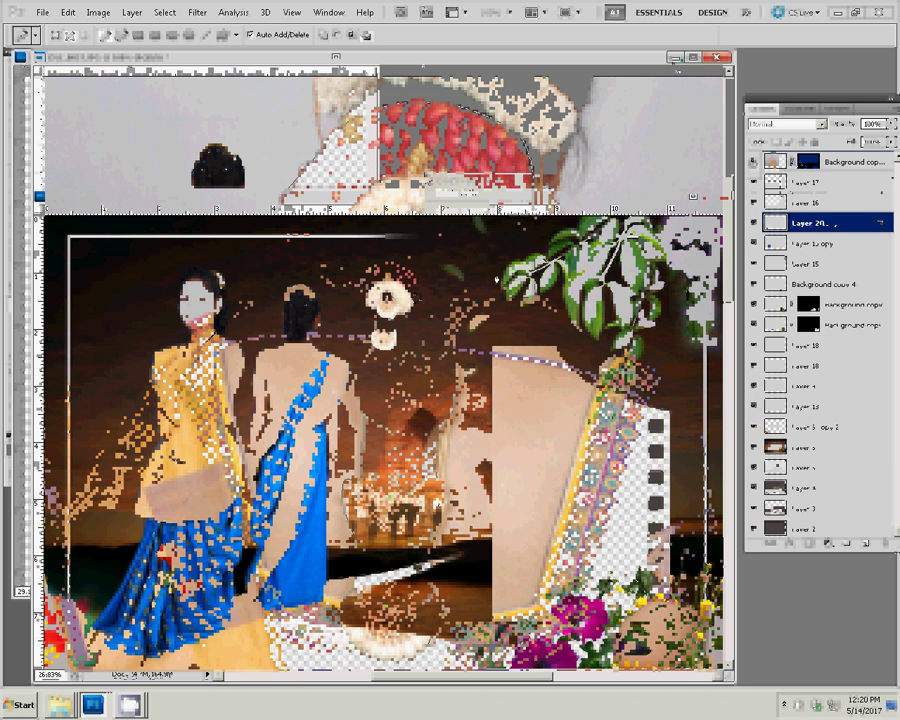
key("shift+Down")
key("shift+Down")
key("shift+Down")
key("v")
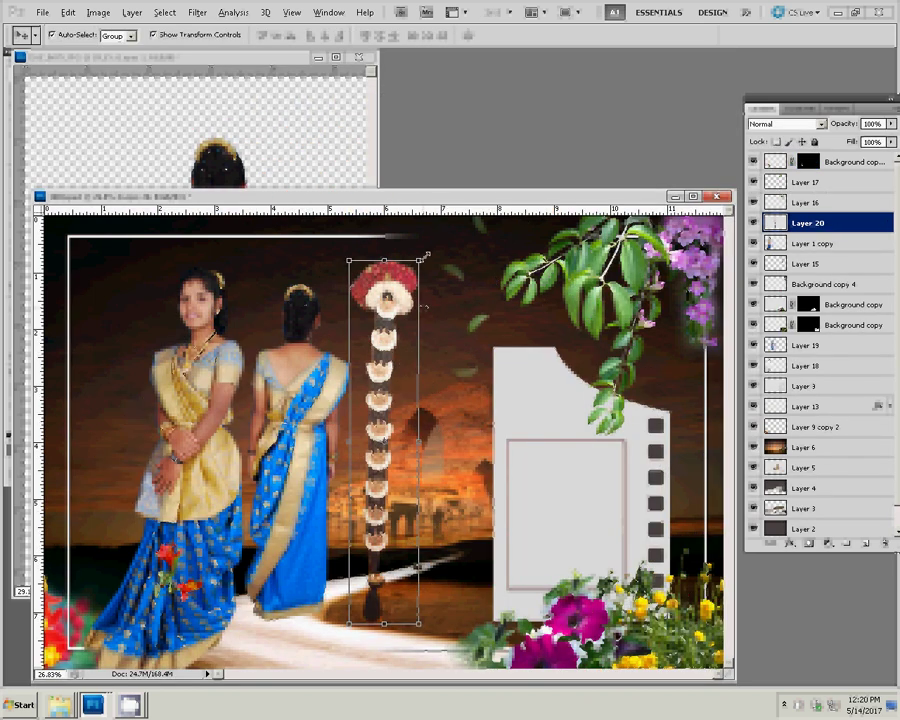
Step: Scale the garland down and align it along the back-view woman's hair
left_click_drag(424, 307, 398, 320)
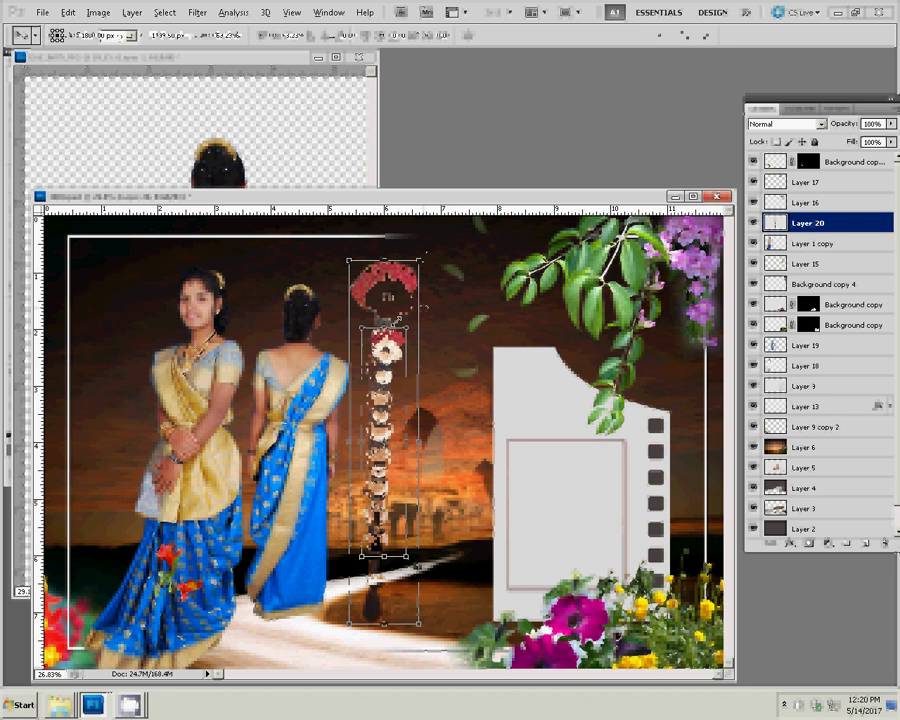
key("Return")
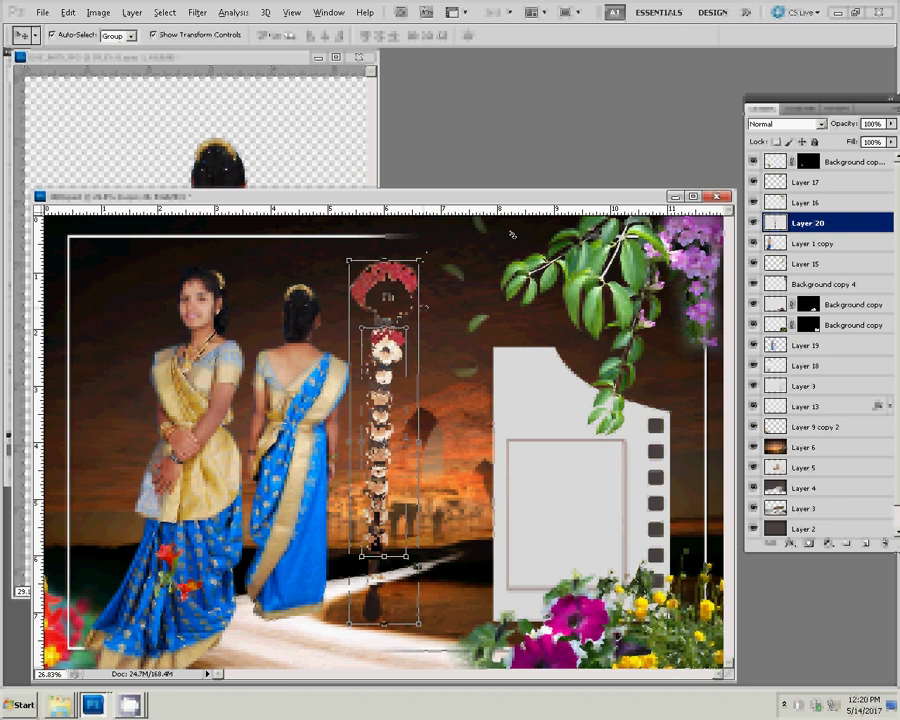
left_click_drag(386, 292, 296, 312)
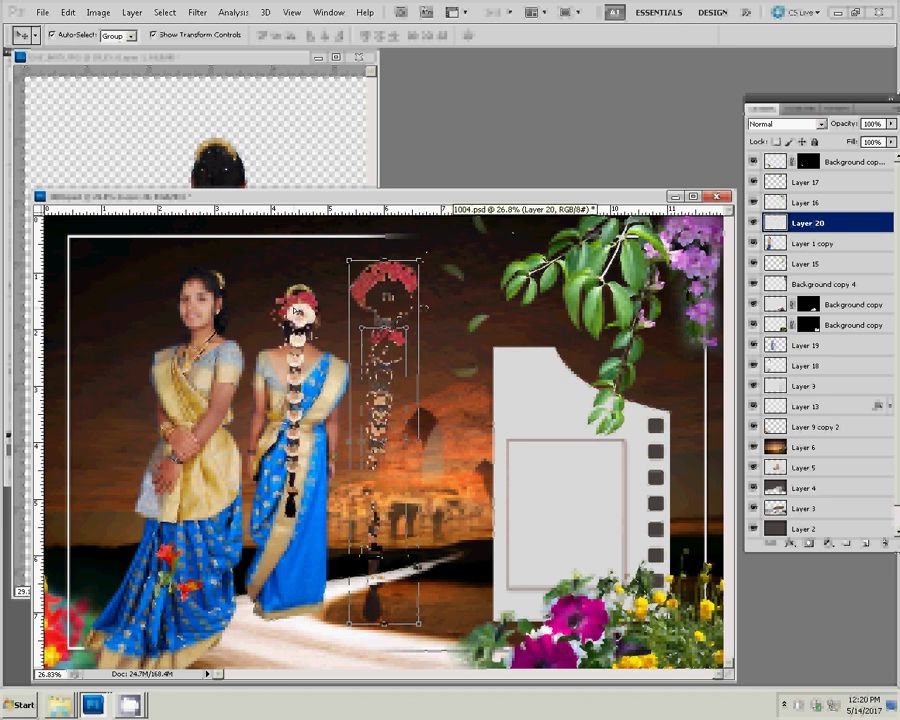
key("z")
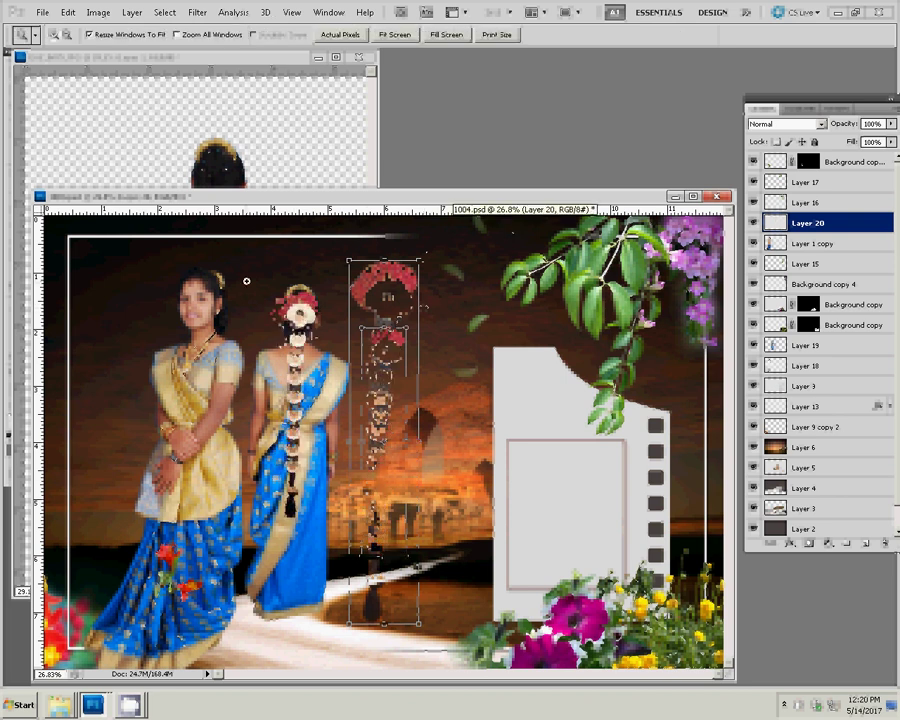
left_click(403, 538)
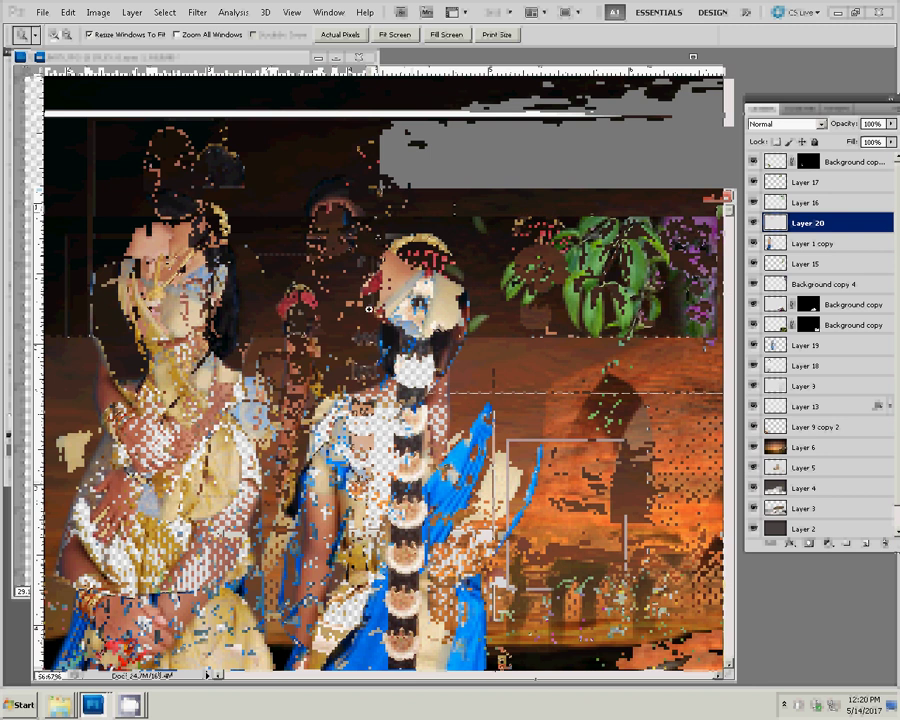
key("s")
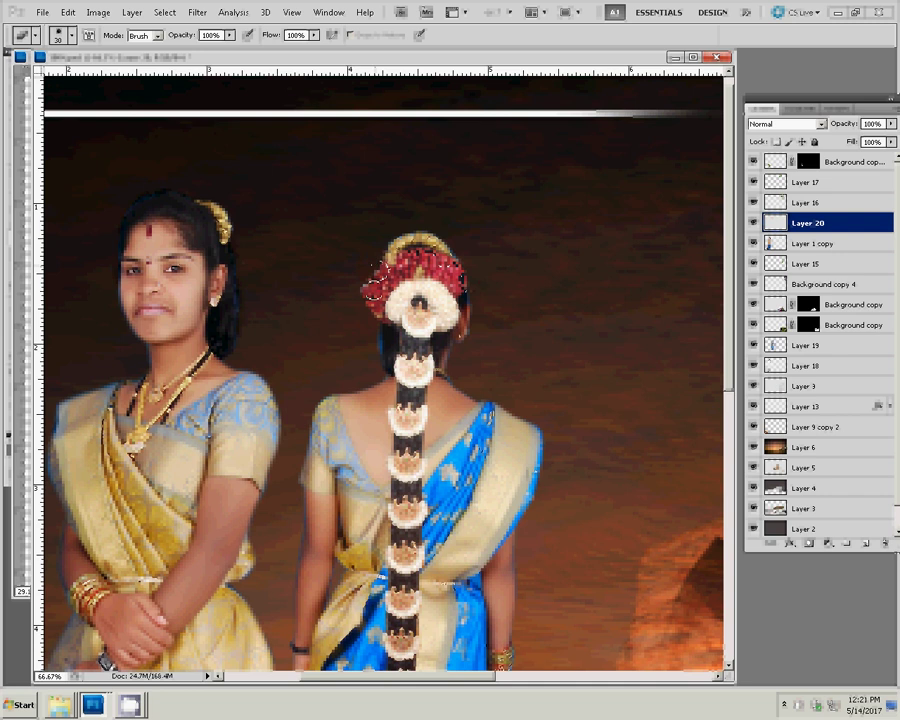
Step: On Layer 1 copy, draw an oval selection around the front-facing woman's head and torso
scroll(488, 249, "down", 3)
key("z")
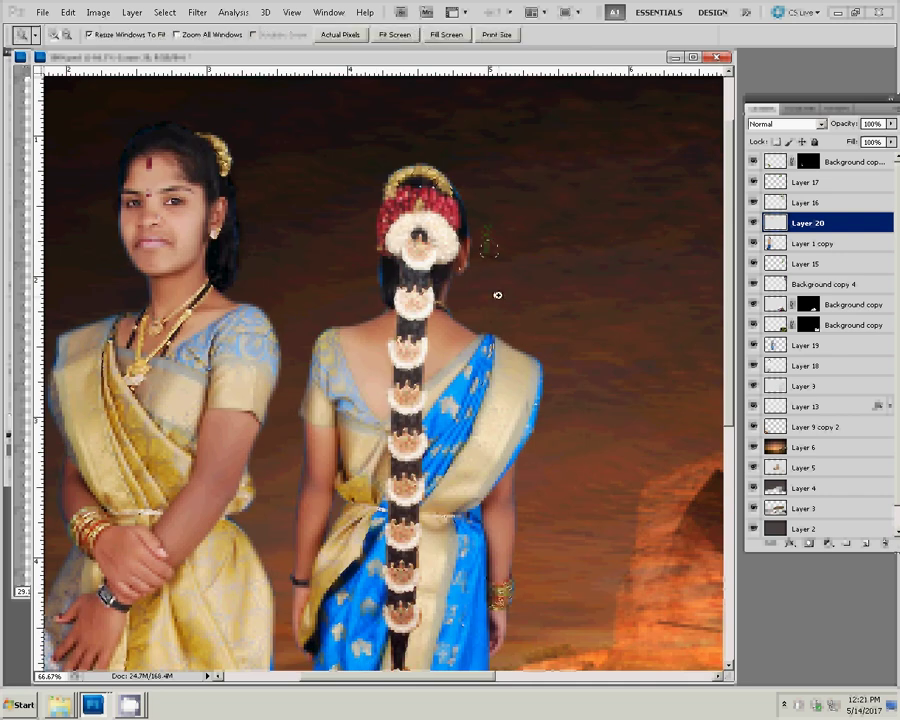
right_click(497, 297)
left_click(530, 305)
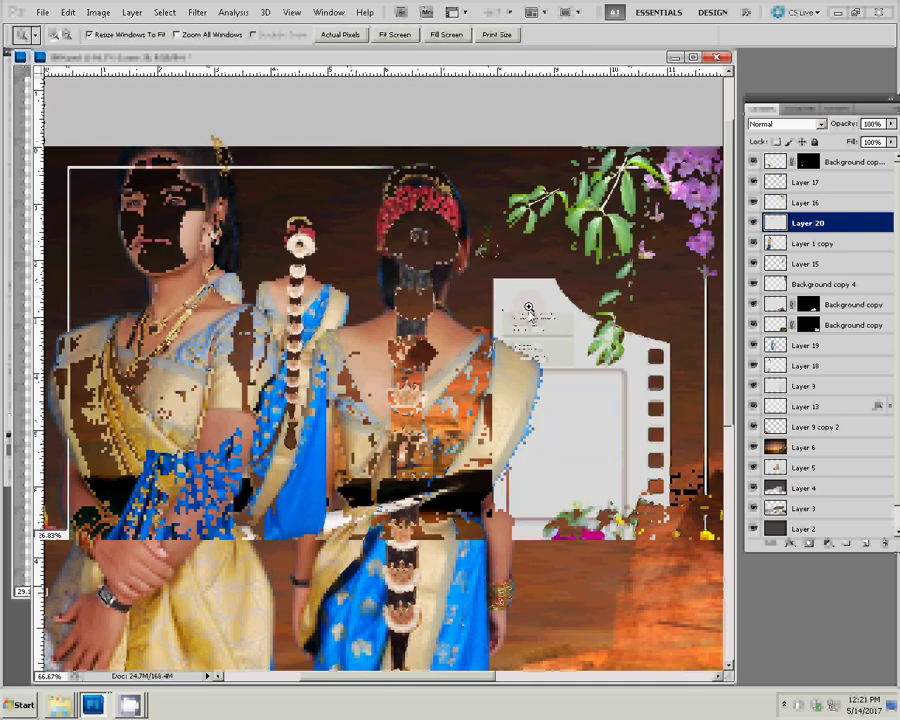
key("v")
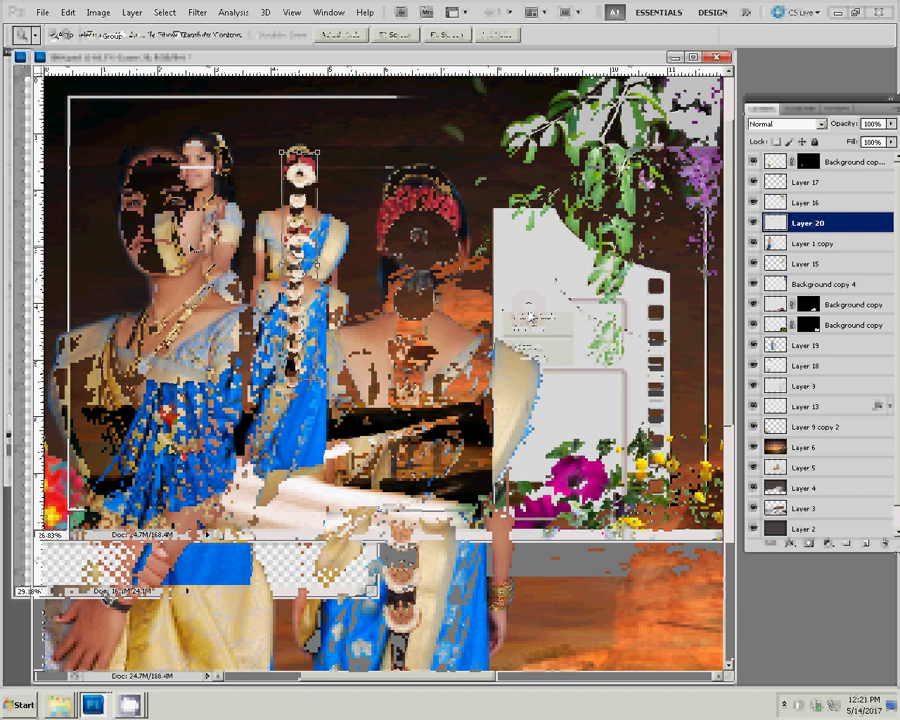
left_click(116, 186)
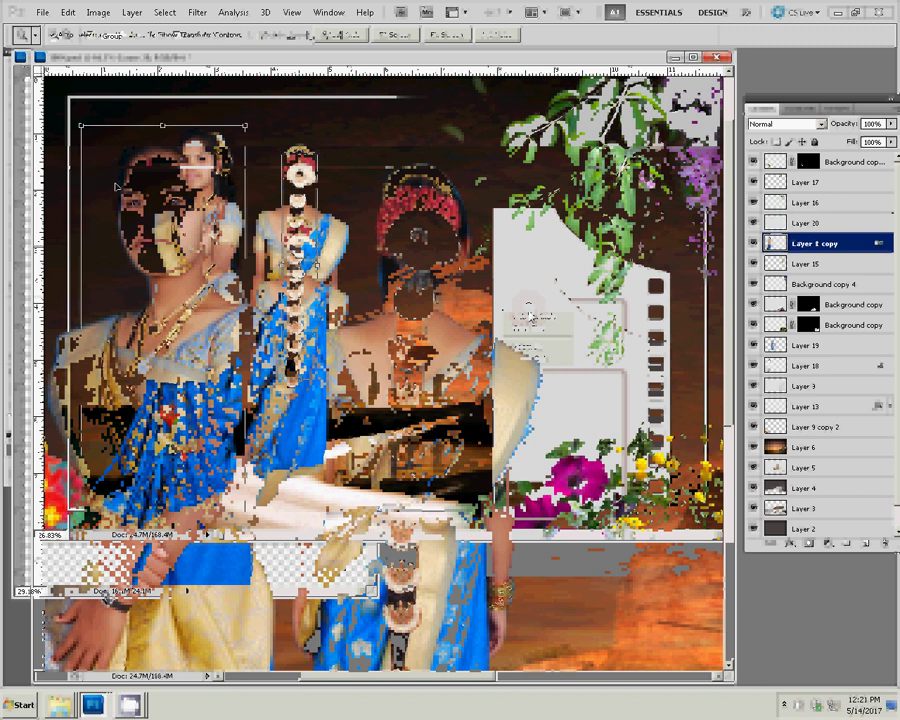
key("m")
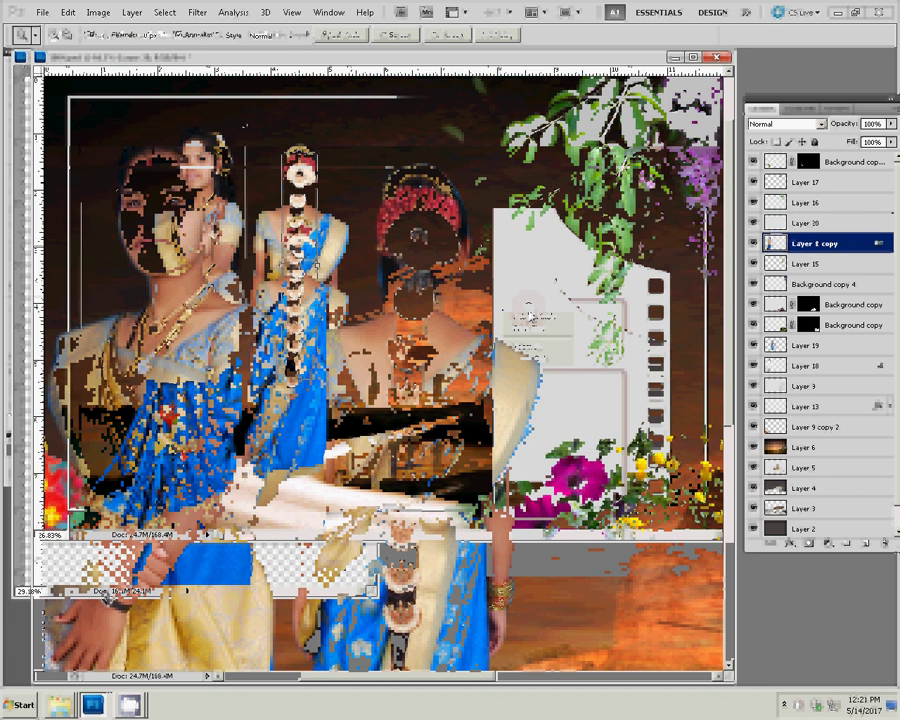
left_click_drag(141, 115, 266, 302)
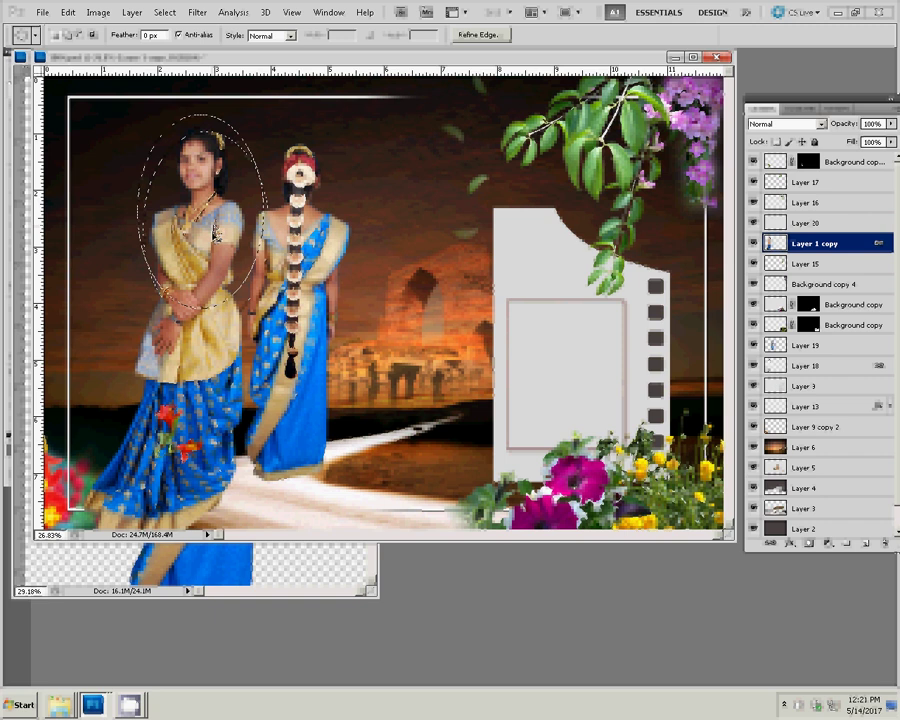
Step: Copy the oval portrait and Magic Wand-select the empty inside of the film-strip frame
key("v")
left_click(548, 362)
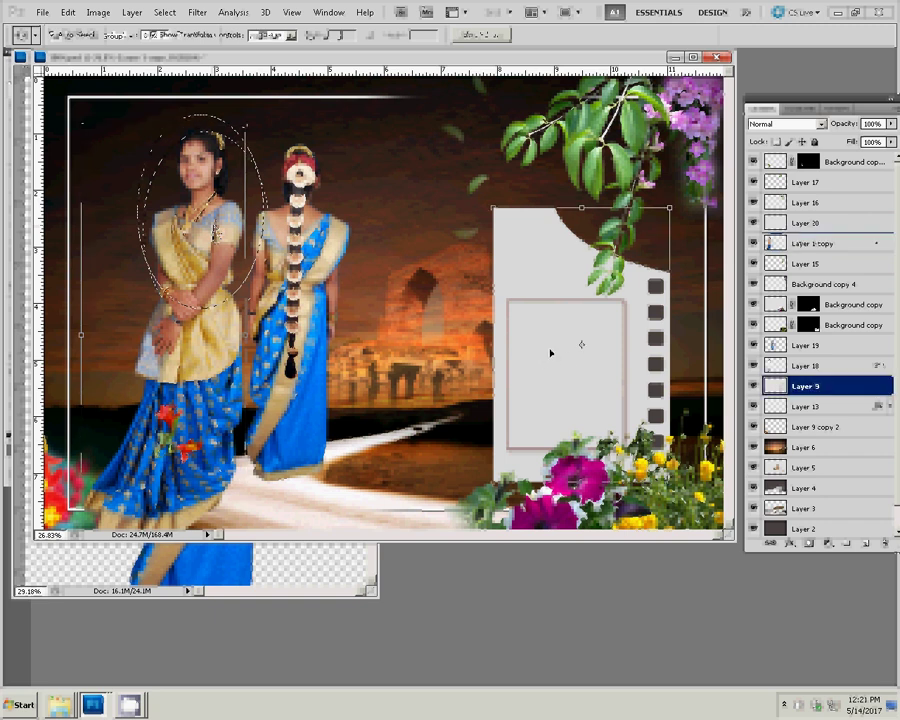
key("ctrl+Tab")
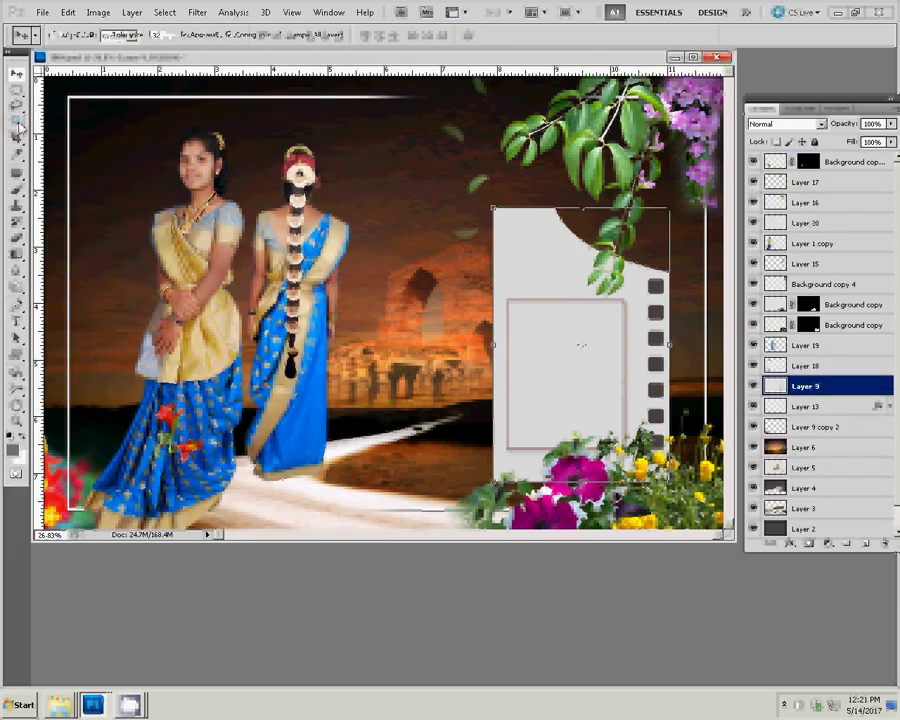
left_click(18, 123)
left_click(588, 364)
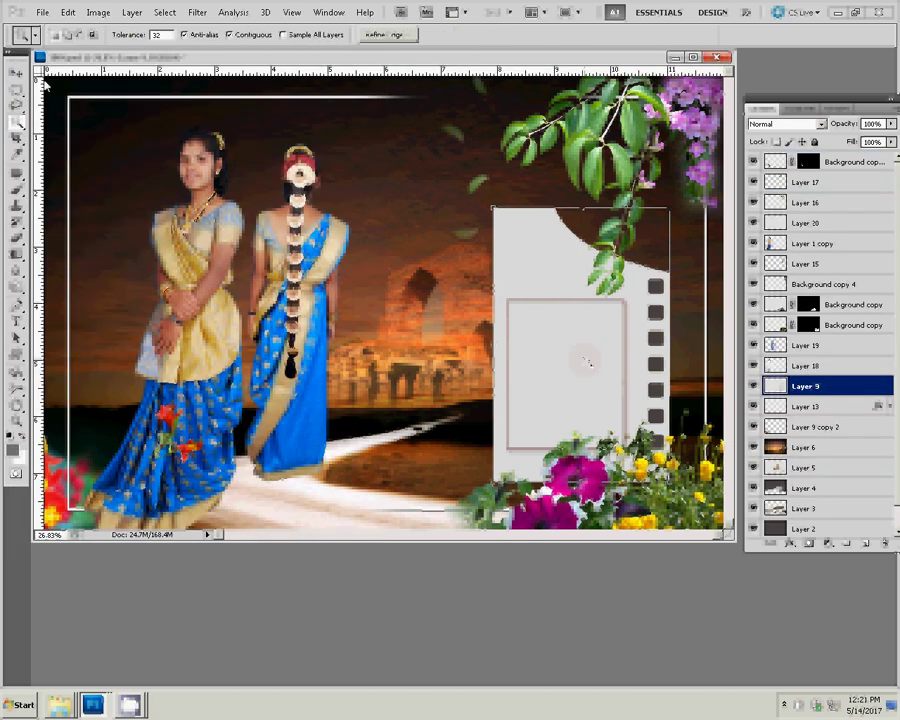
Step: Paste Into the frame as Layer 21 and shift the portrait down to show her hair
left_click(98, 12)
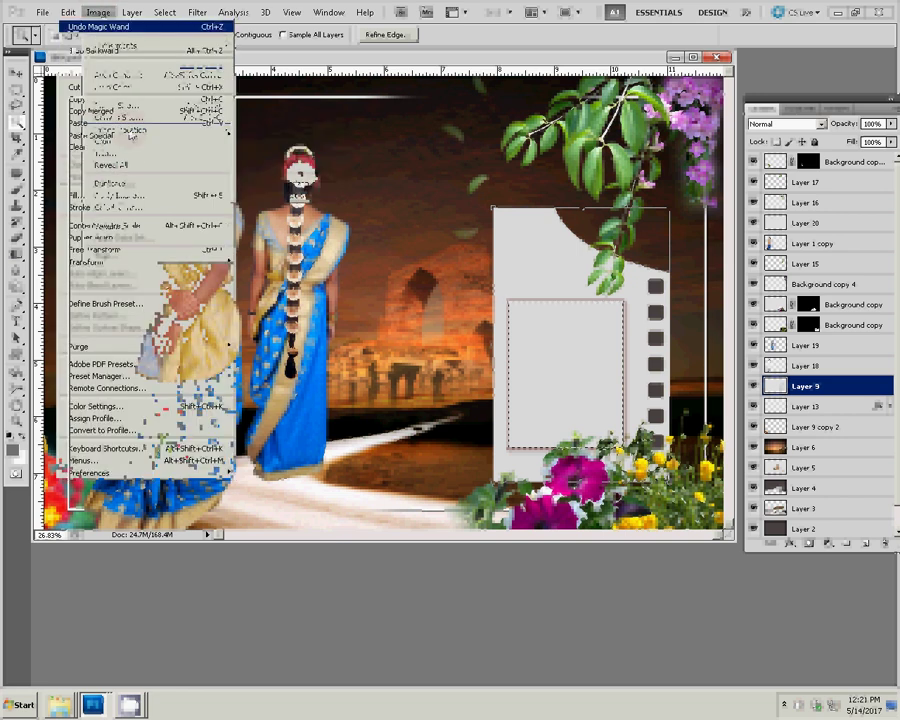
mouse_move(95, 135)
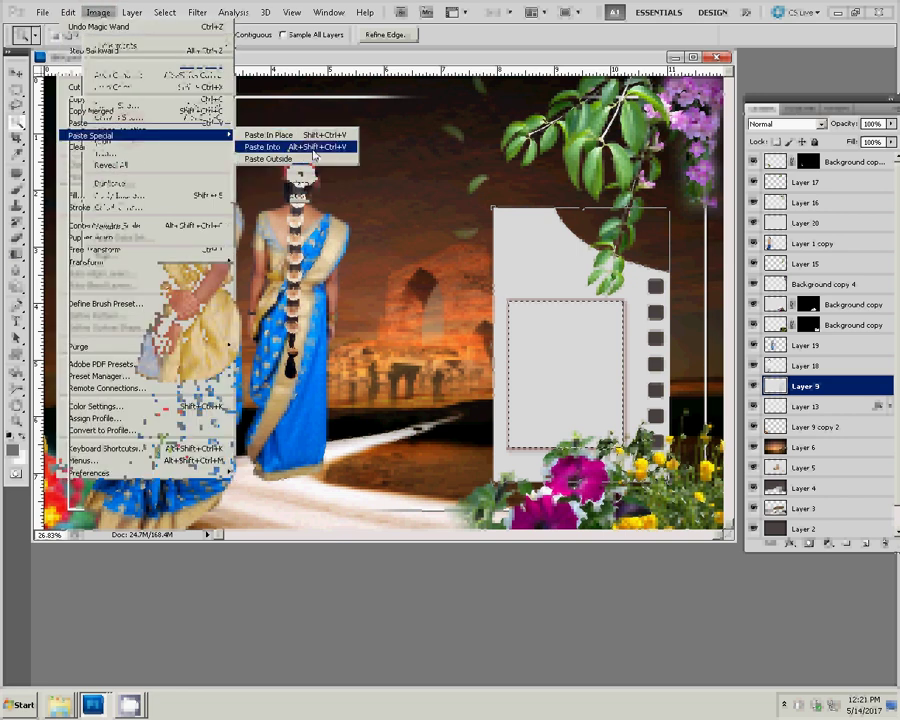
left_click(313, 150)
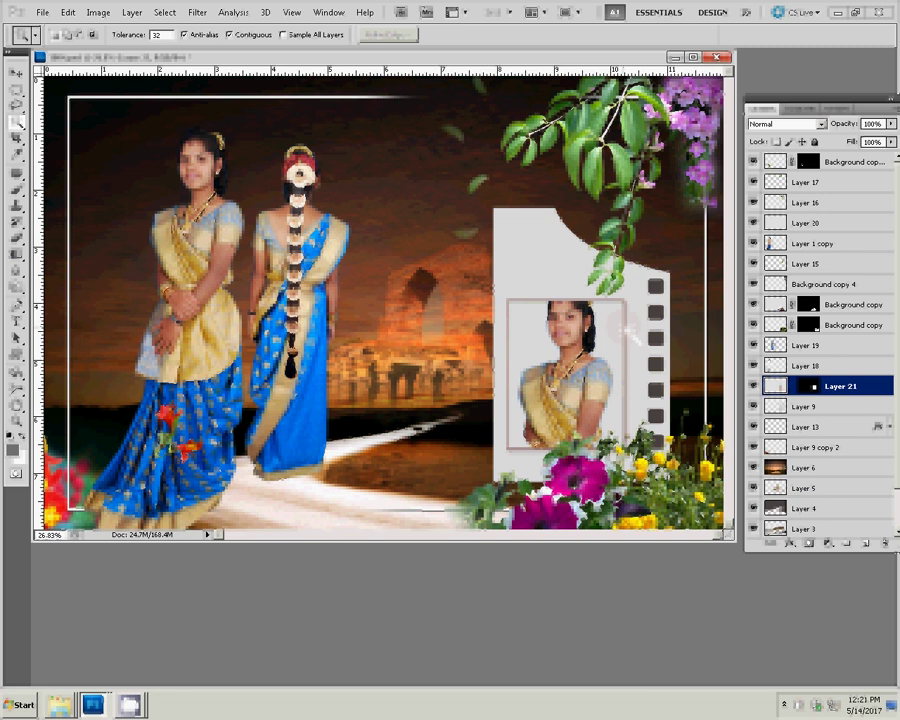
key("v")
left_click_drag(566, 322, 565, 350)
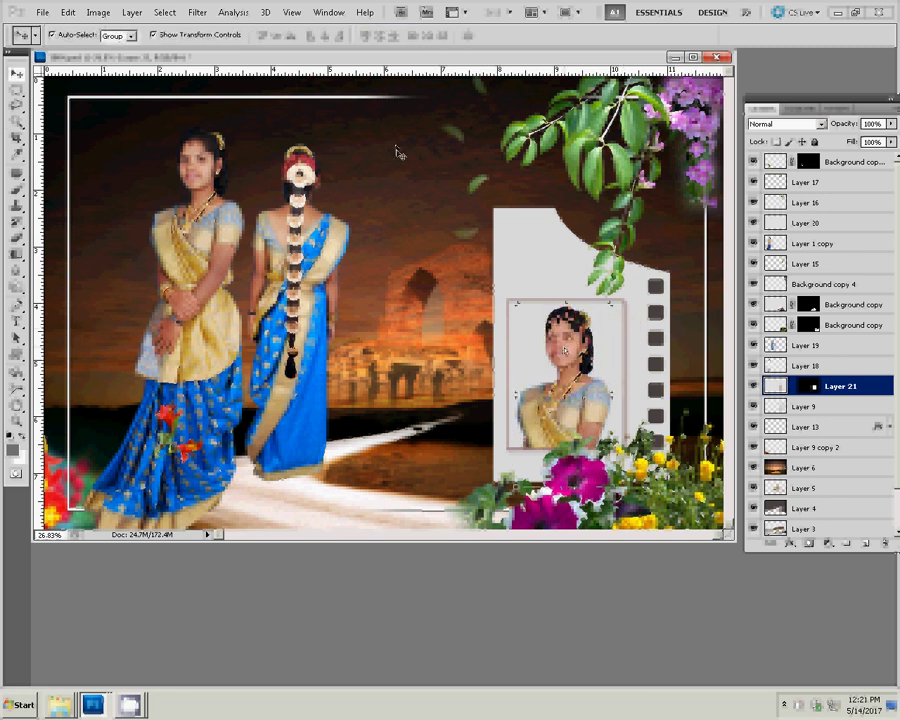
key("ctrl+t")
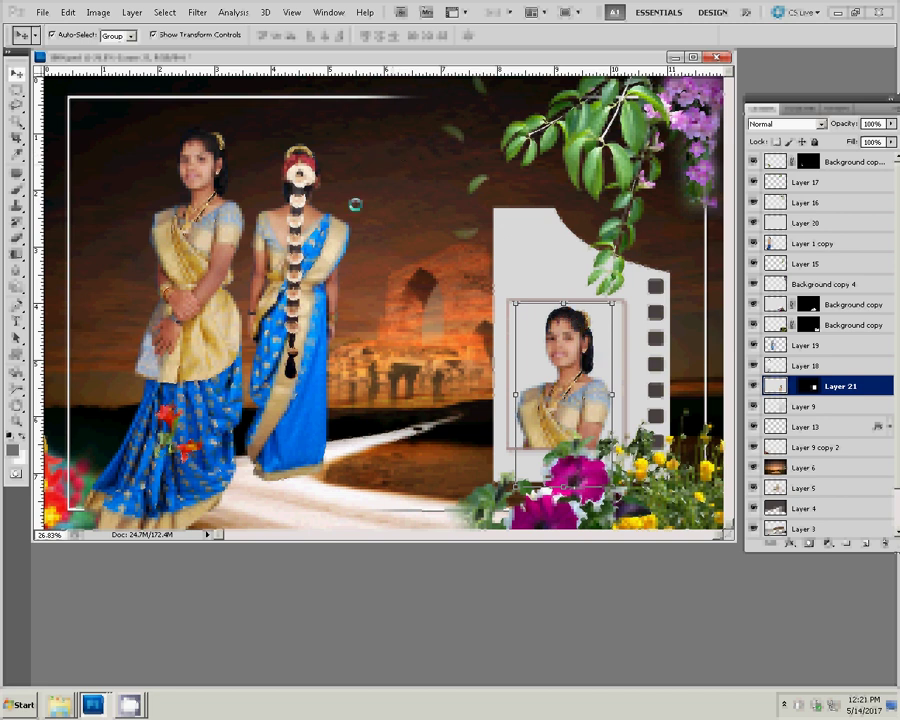
Step: Resize the album page to 6 inches wide, giving 1800 x 1200 pixels
key("ctrl+alt+i")
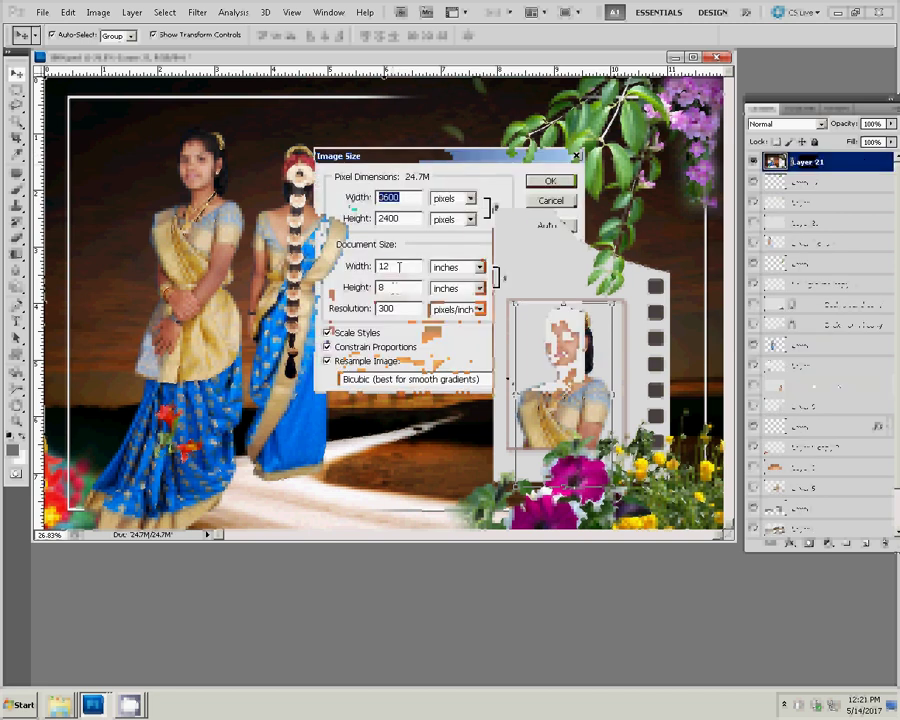
type("6")
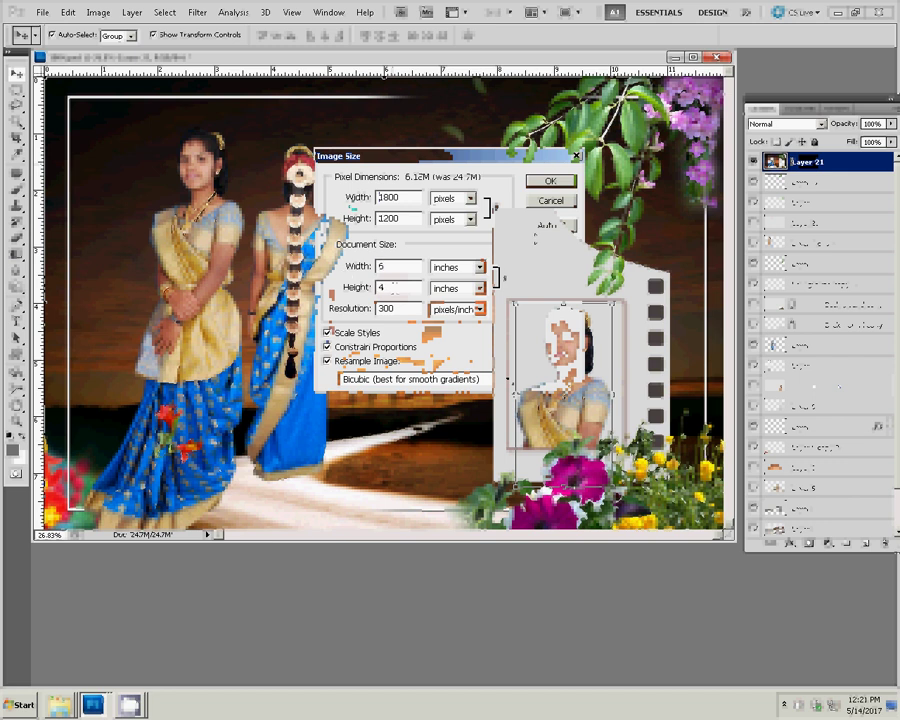
key("Return")
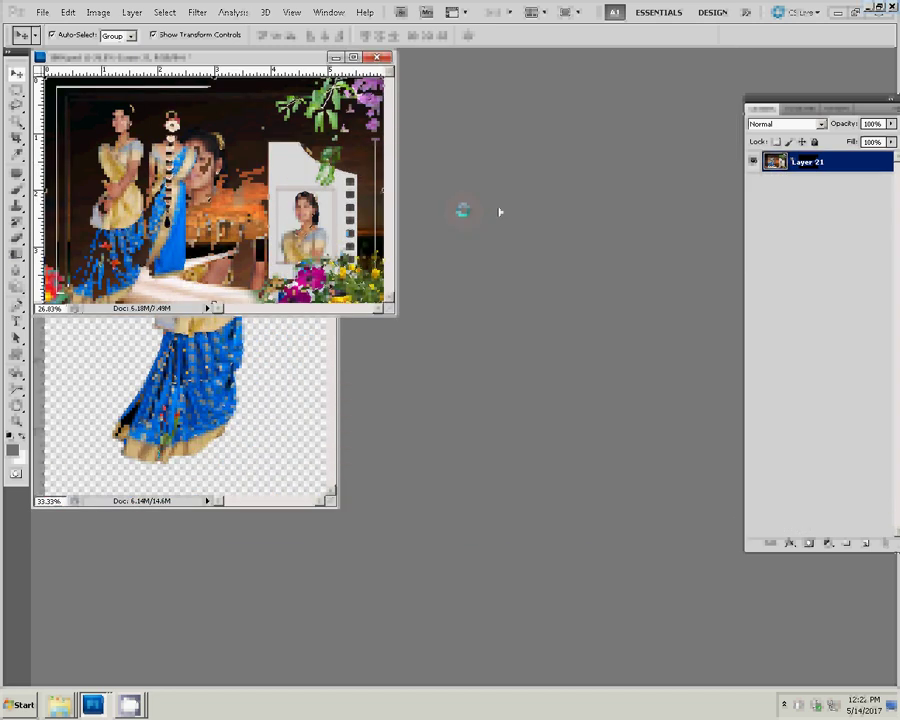
key("ctrl+shift+s")
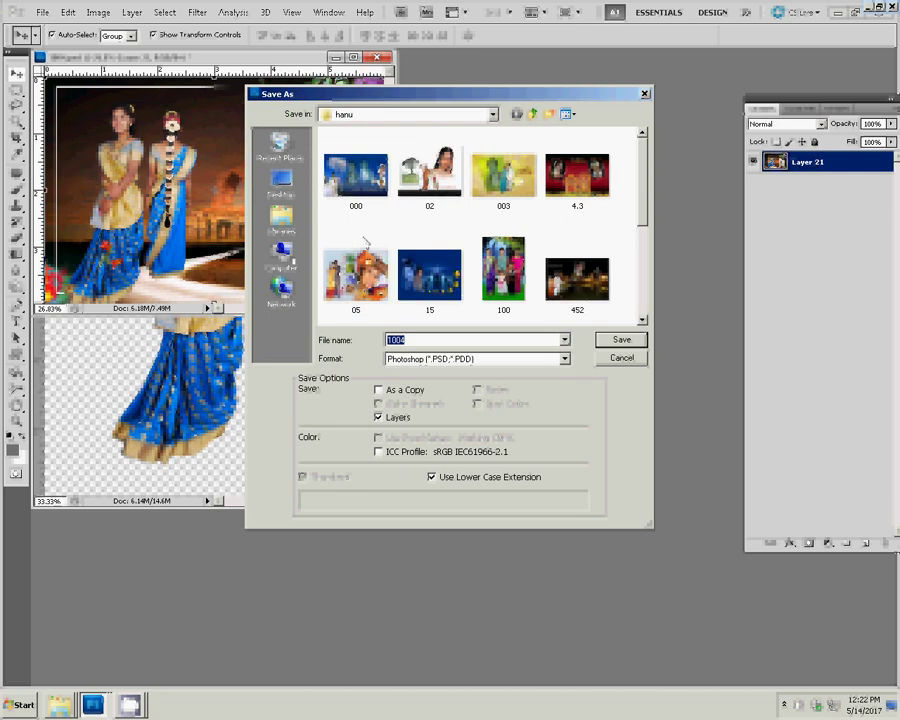
Step: Browse to the 2017-03-16_0001 folder in the Pictures library
left_click(281, 255)
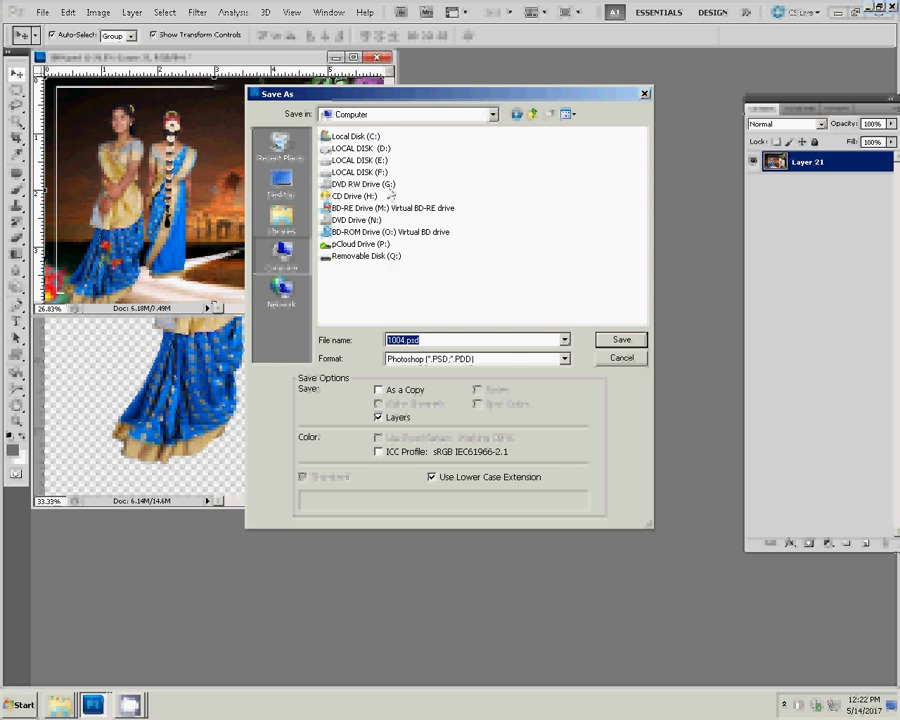
left_click(281, 218)
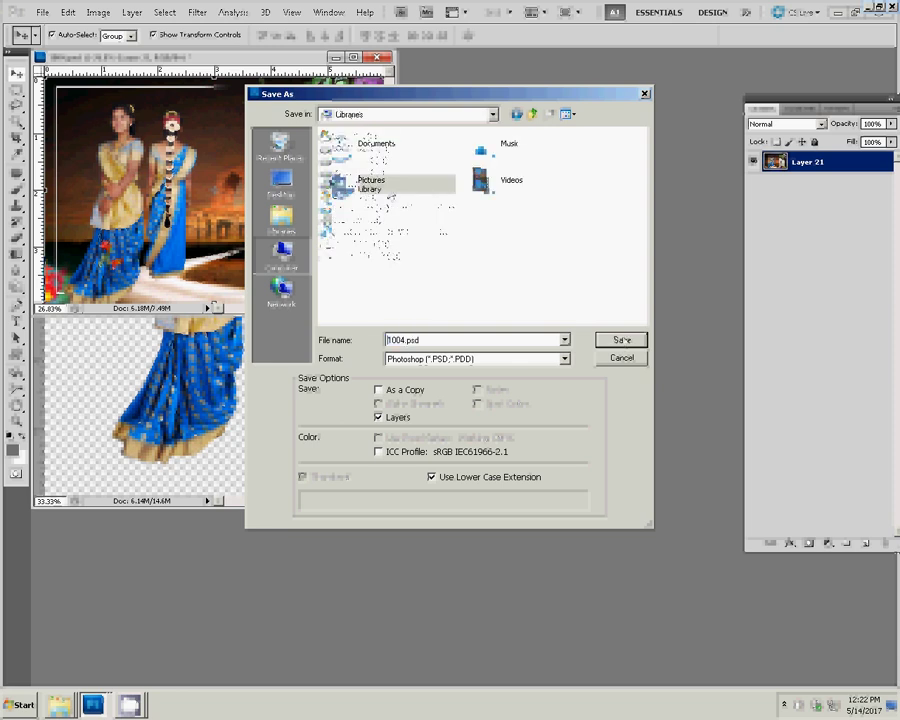
double_click(368, 182)
left_click(362, 148)
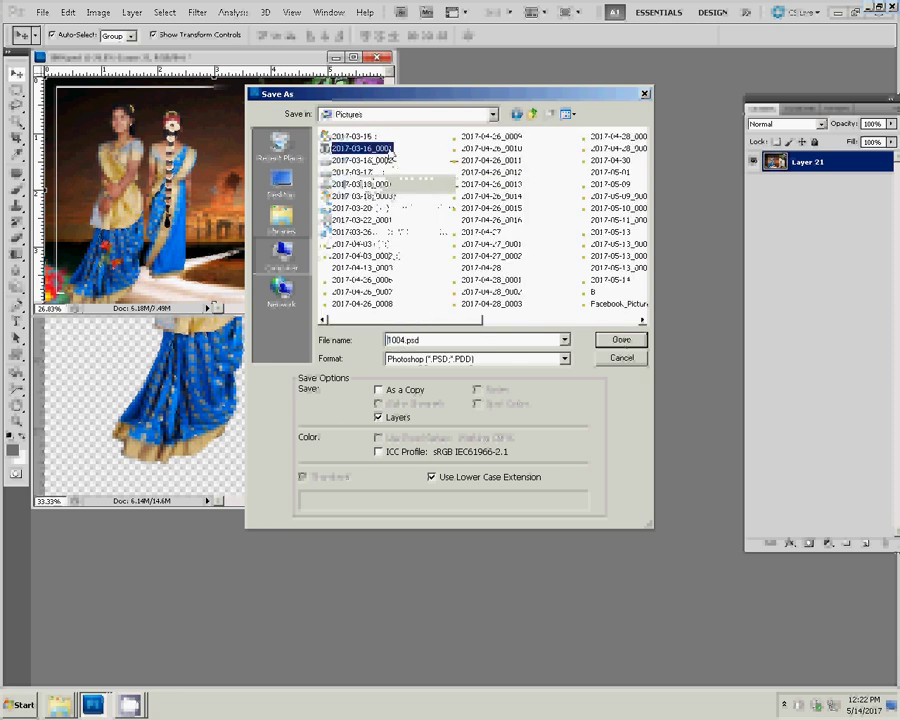
left_click(621, 341)
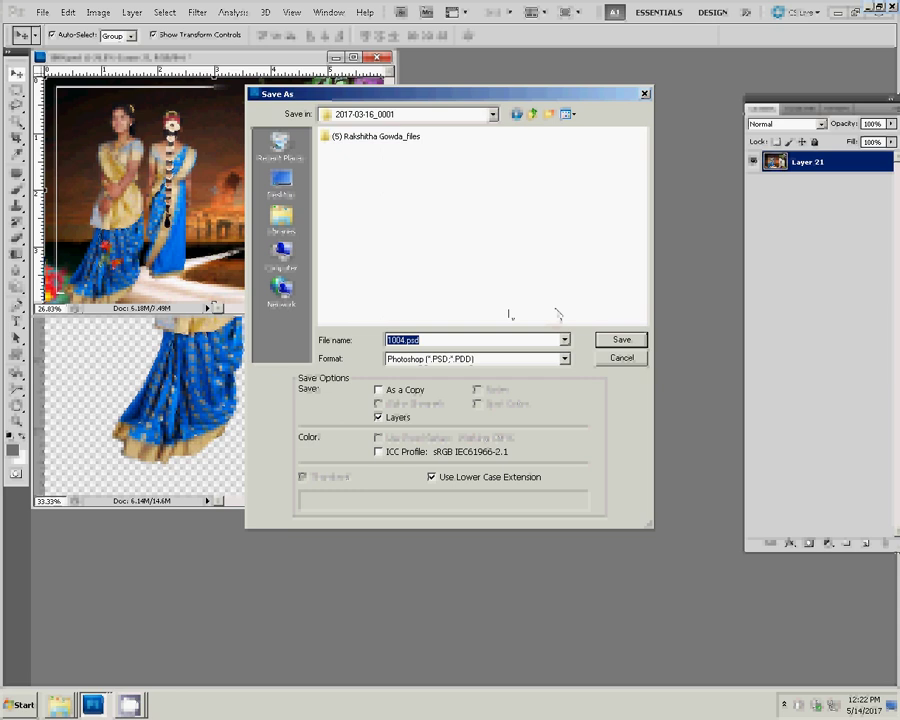
Step: Save the page as JPEG '14-4x6=3' with Maximum quality
left_click(564, 358)
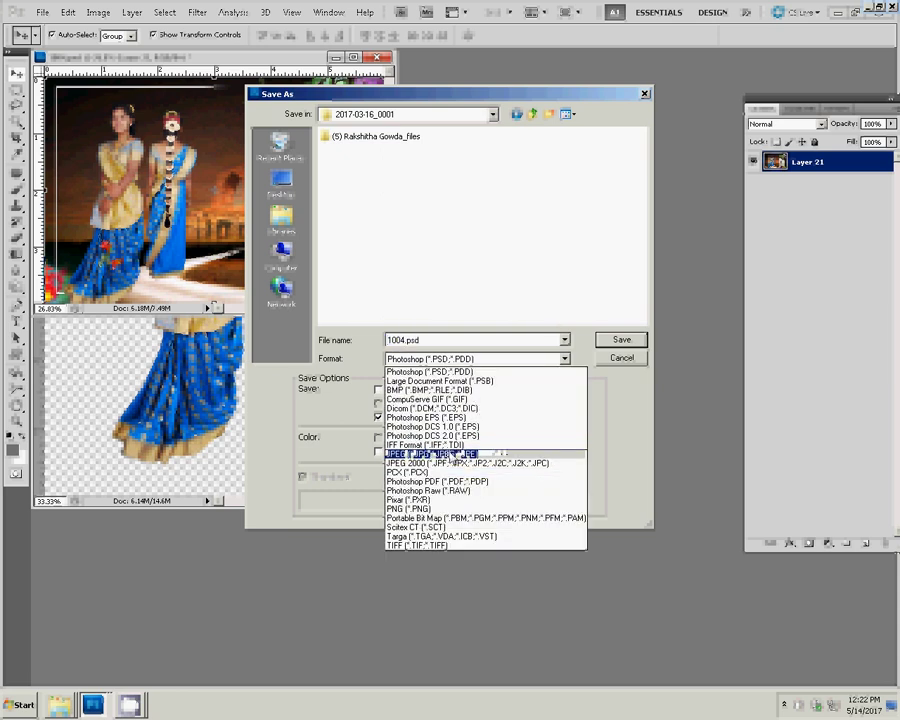
left_click(453, 455)
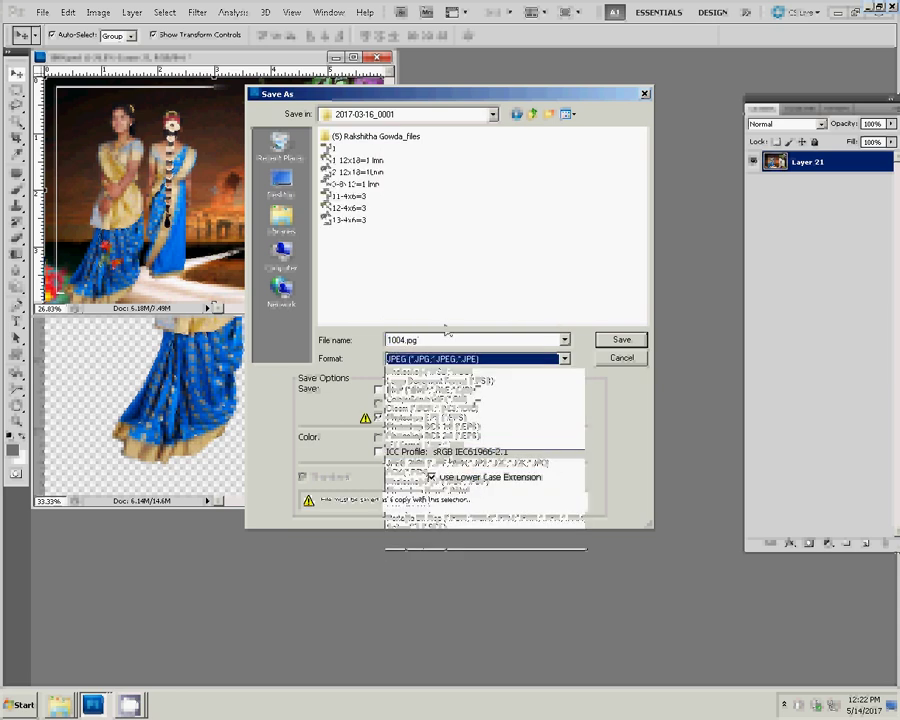
type("1")
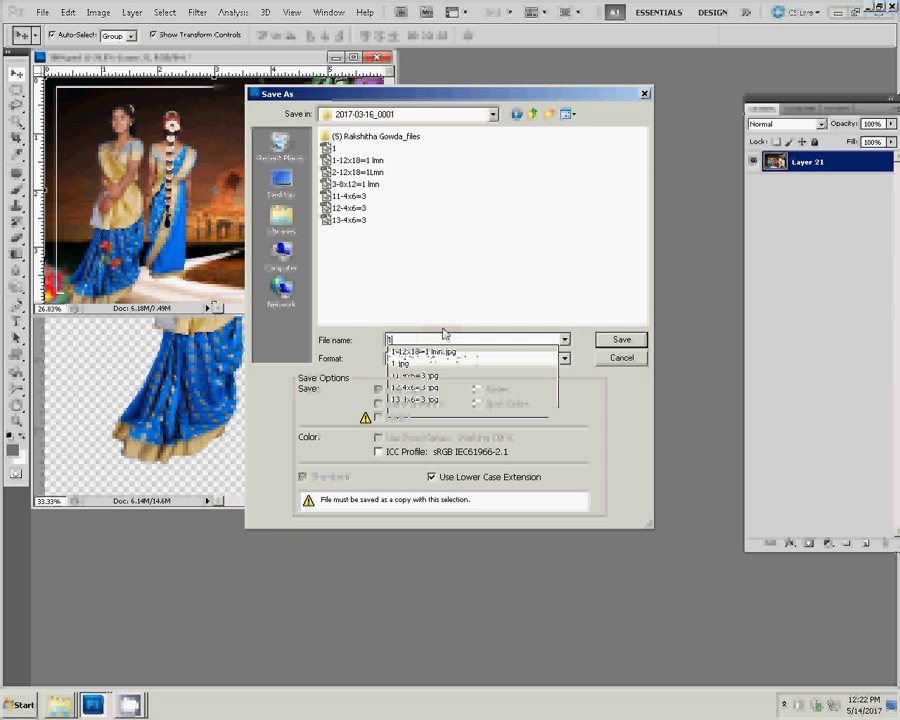
type("4-4x6")
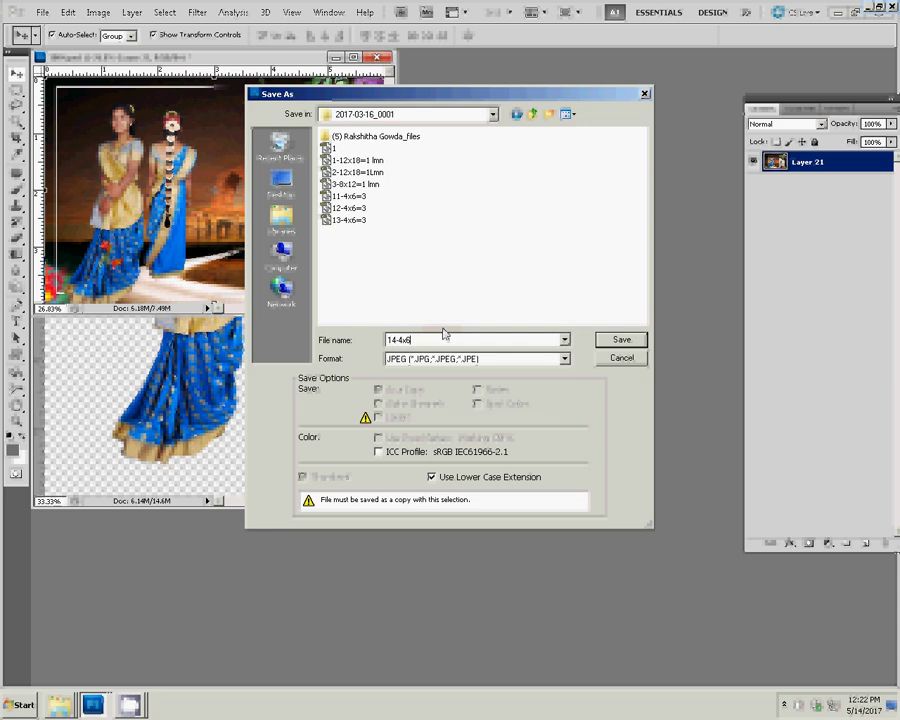
type("=3")
key("Return")
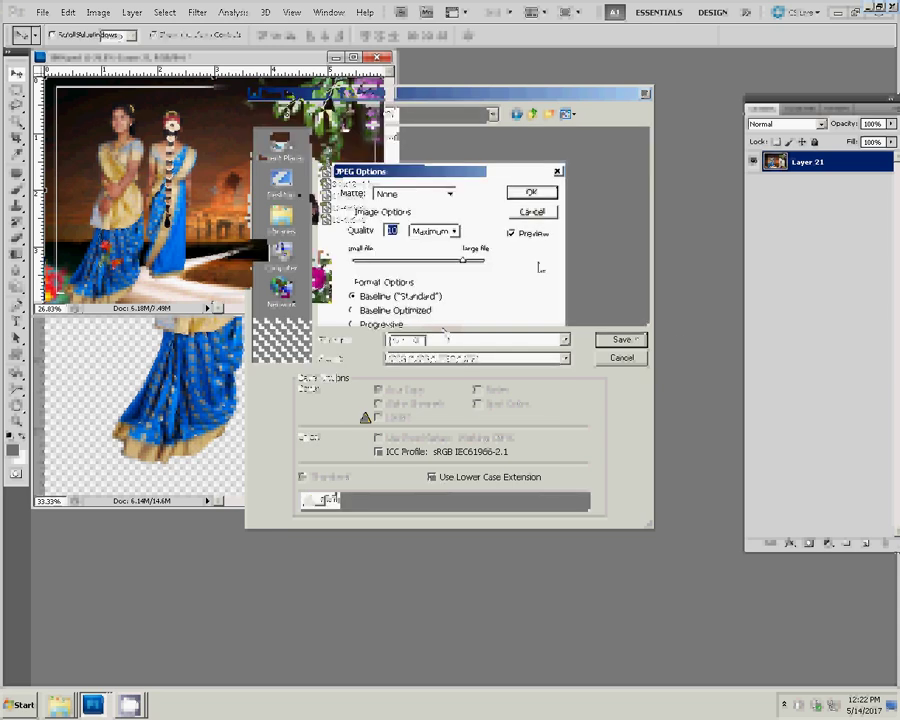
key("Return")
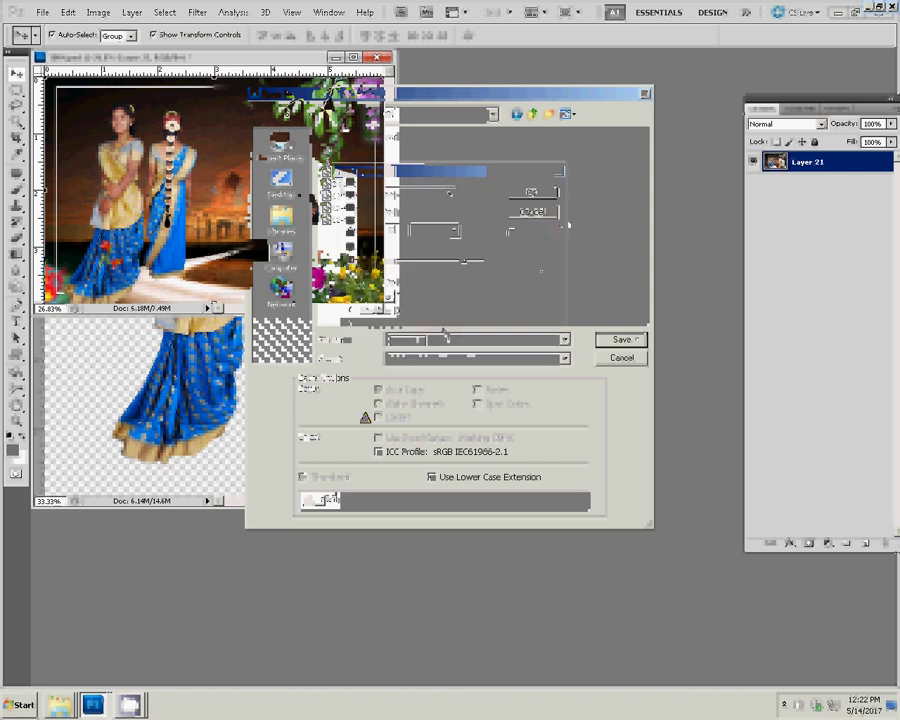